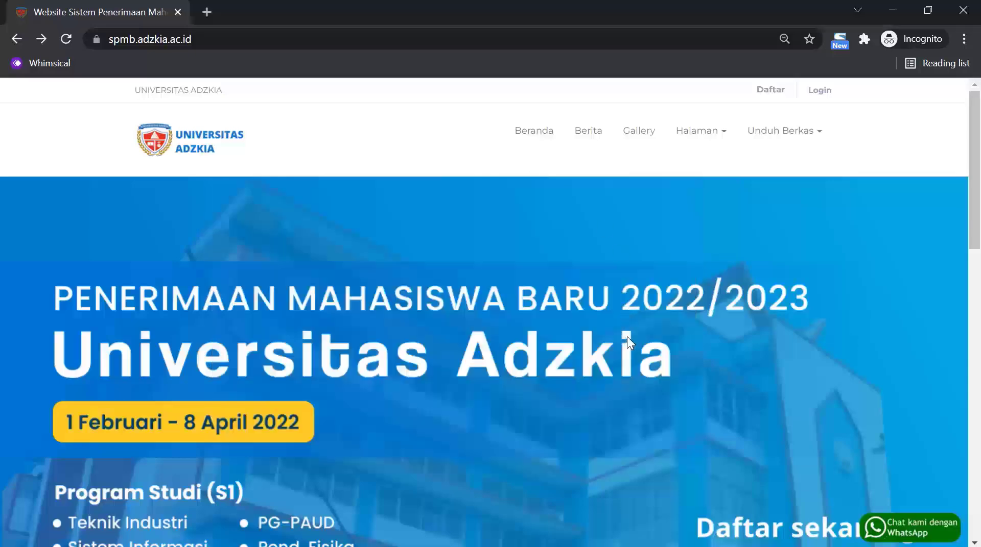
Scroll the admissions homepage past the banner and news down to the footer links.
scroll(627, 336, "down", 7)
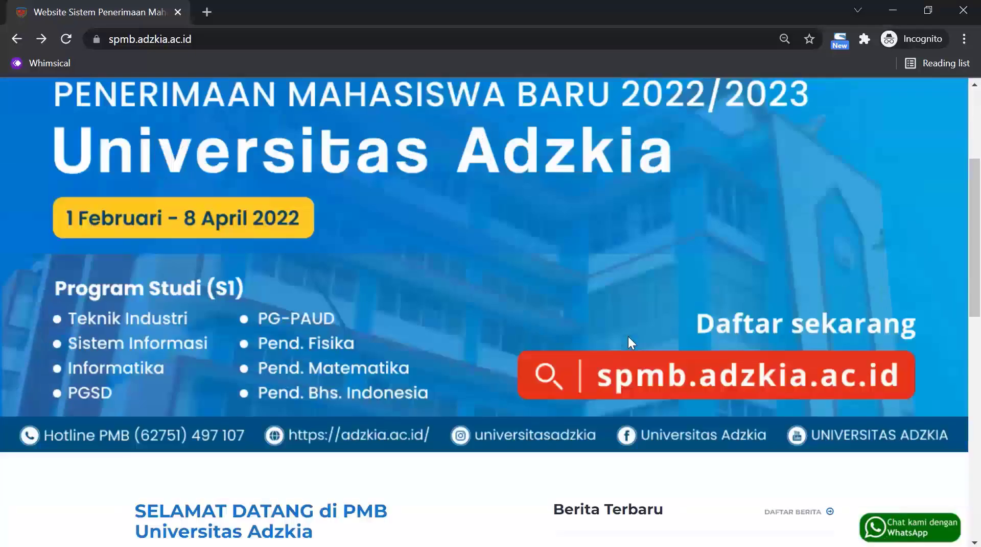
scroll(630, 338, "down", 10)
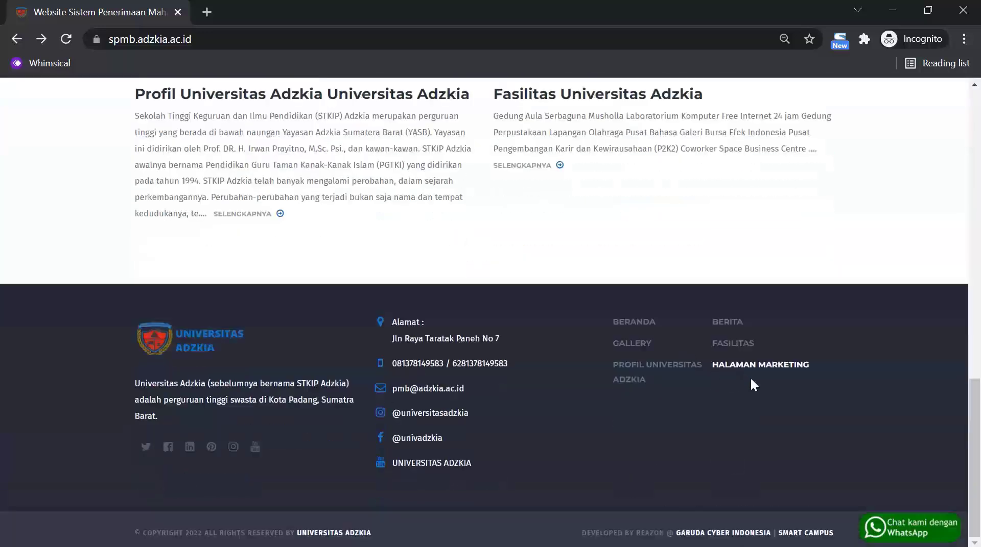
Go from HALAMAN MARKETING to the Daftar Sekarang sign-up form and choose account type Umum.
left_click(758, 371)
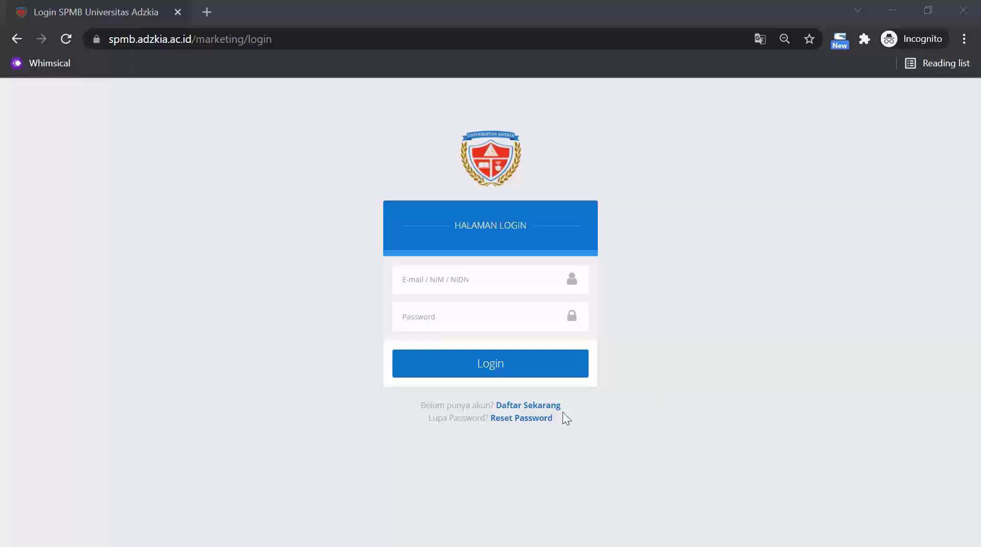
left_click(544, 405)
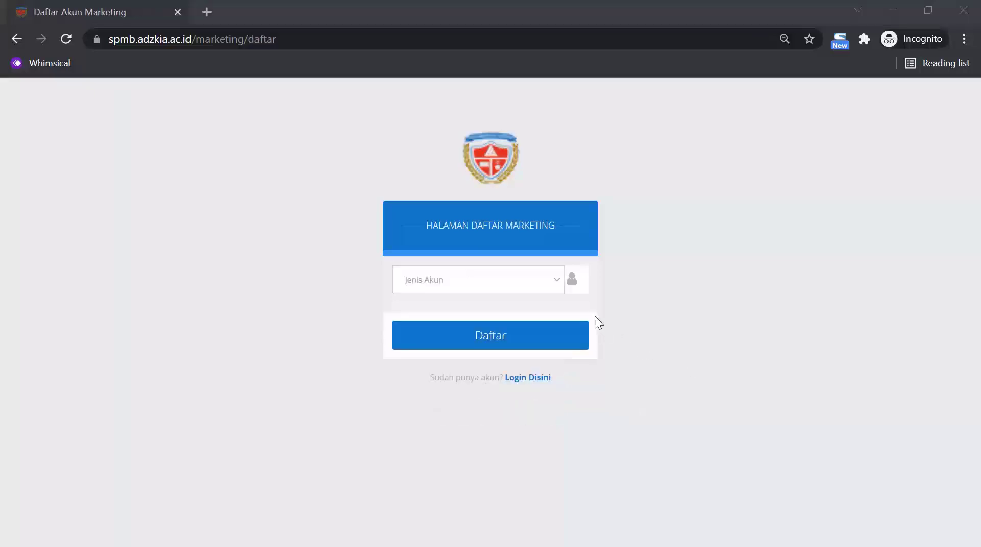
left_click(556, 284)
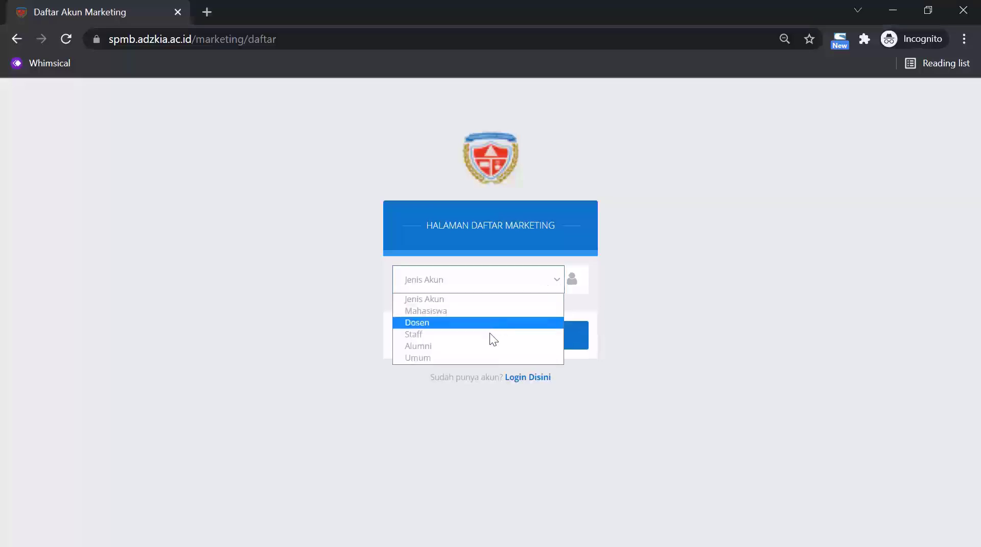
left_click(481, 357)
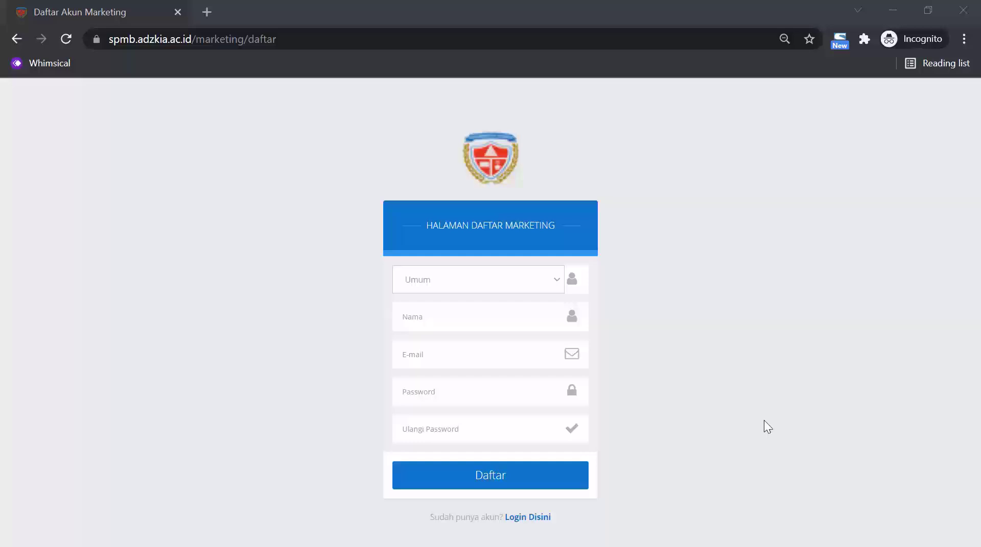
Enter the account name, e-mail, password and its confirmation, then submit with Daftar.
left_click(456, 315)
type("tes")
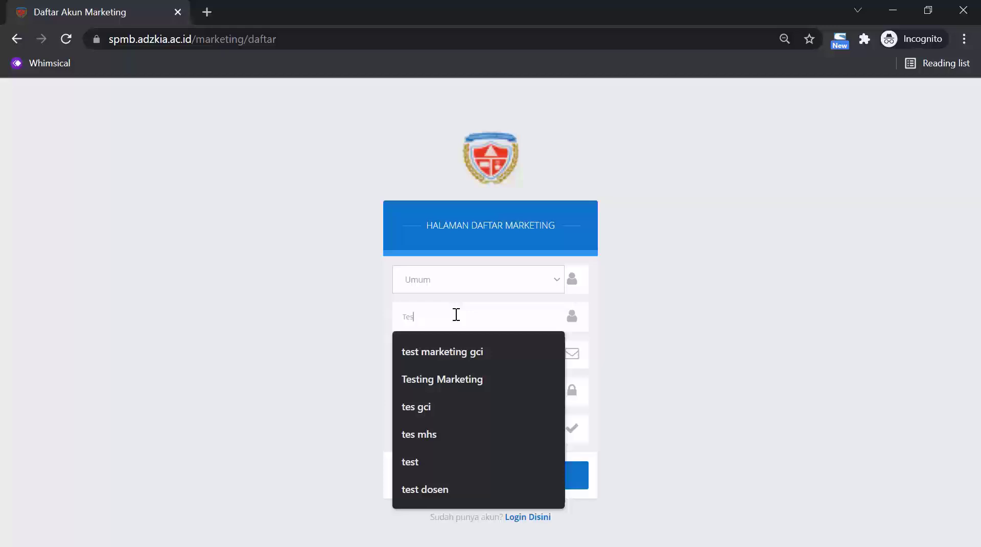
type(" Marke")
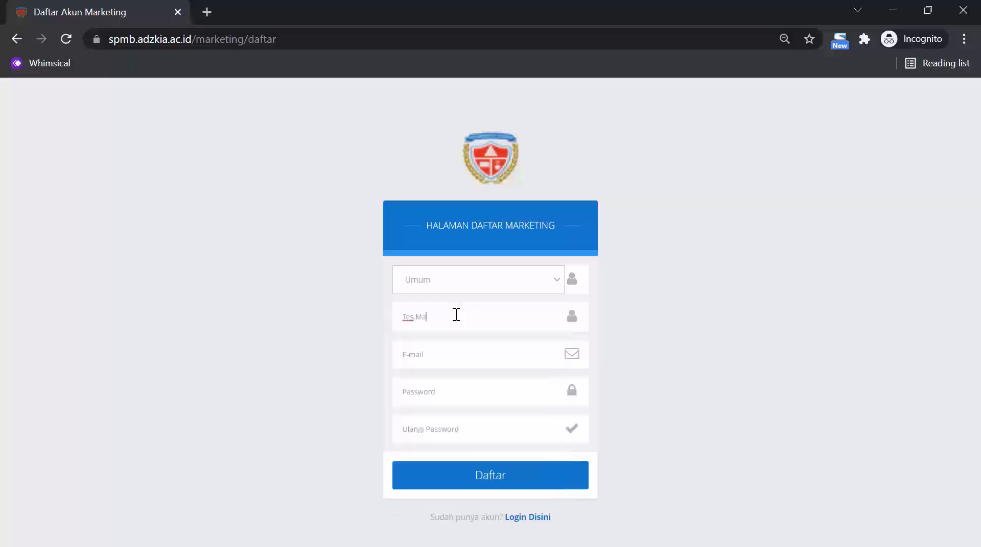
type("ting Adzkia")
left_click(466, 355)
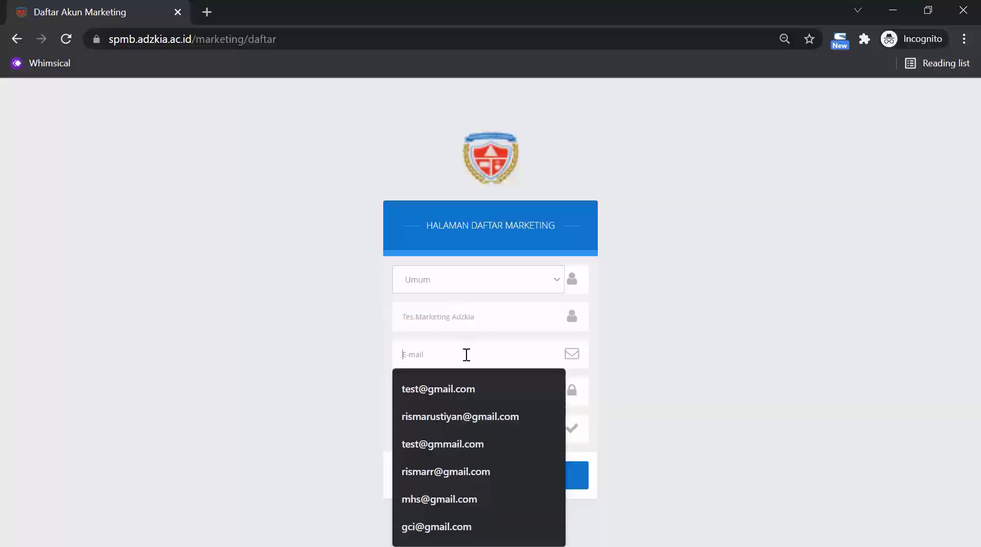
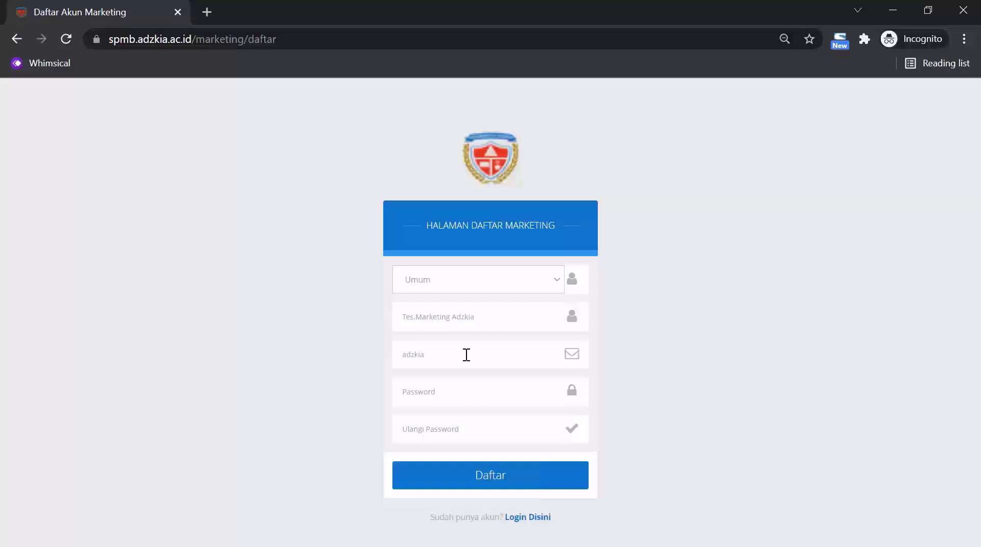
left_click(467, 389)
type("123456")
left_click(480, 427)
type("123456")
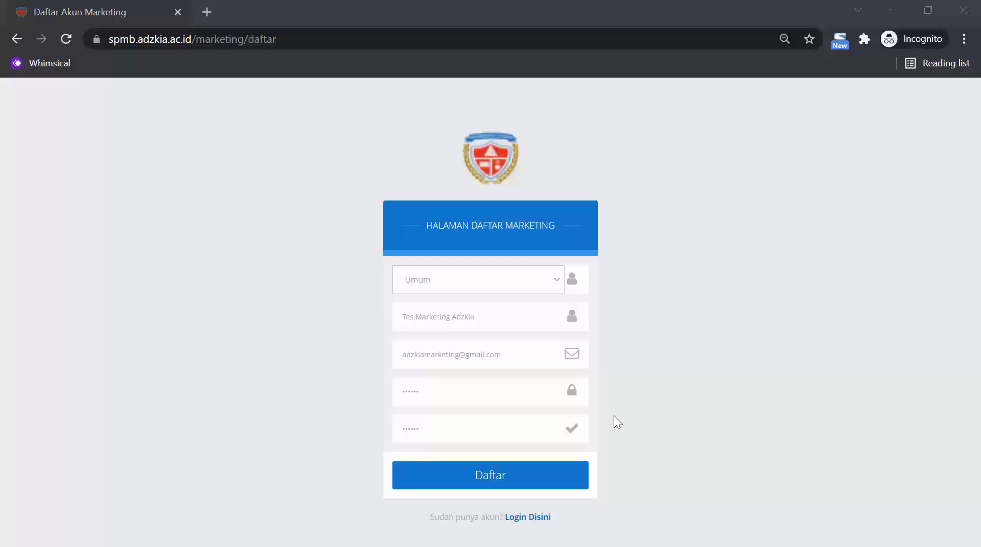
left_click(498, 479)
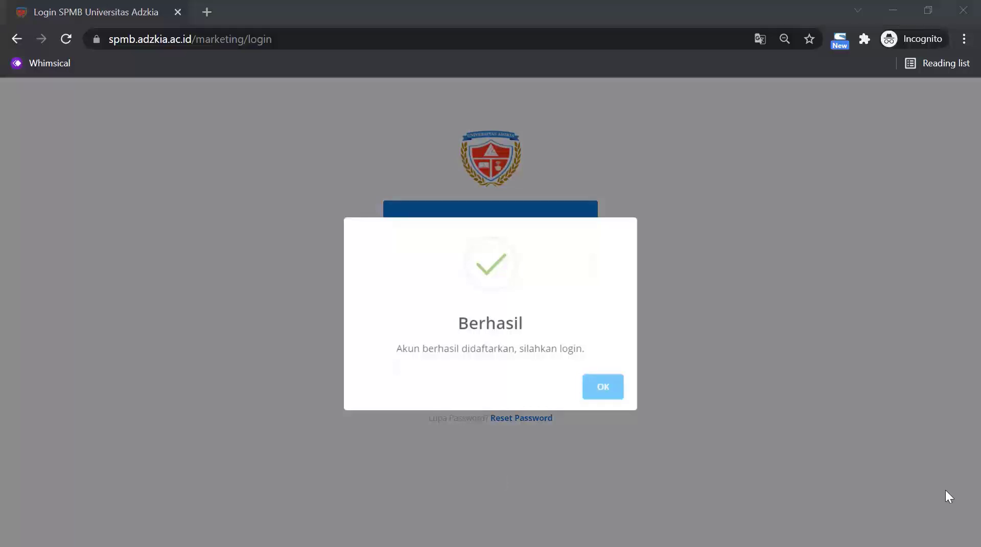
Close the Berhasil dialog and enter the new account's e-mail and password on the login form.
left_click(595, 391)
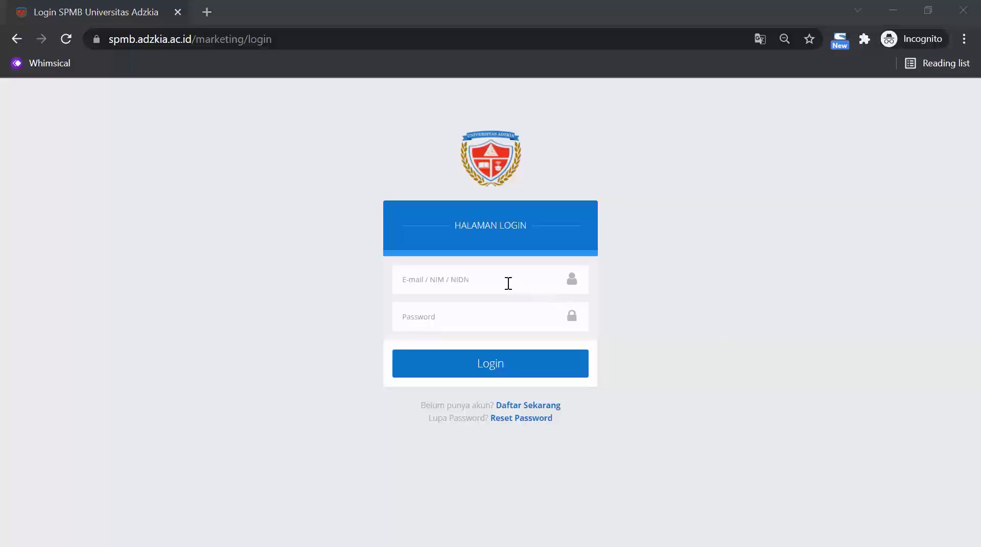
left_click(489, 278)
key("ctrl+v")
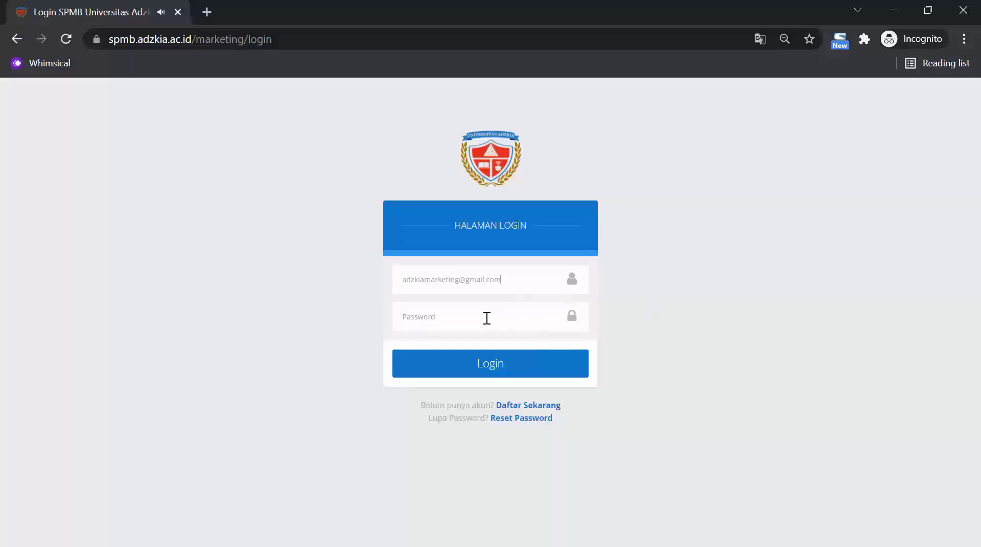
type("******")
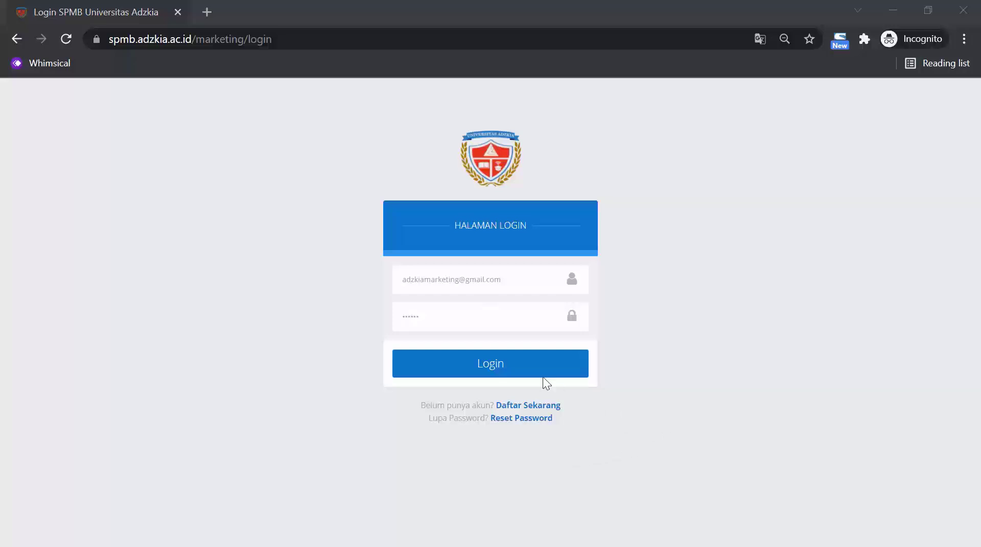
Log in, then set occupation Pengusaha, the phone number, and the same number for WhatsApp.
left_click(503, 364)
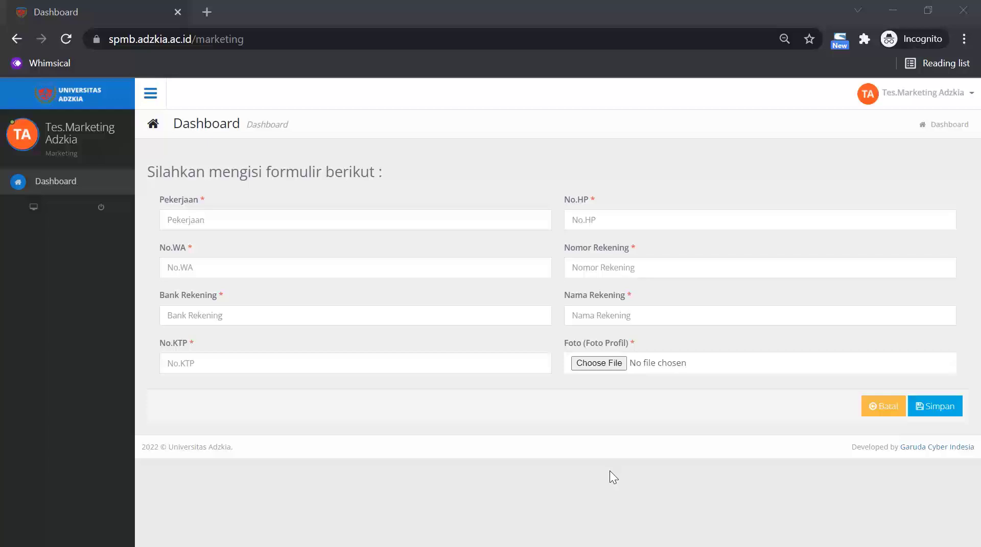
left_click(252, 220)
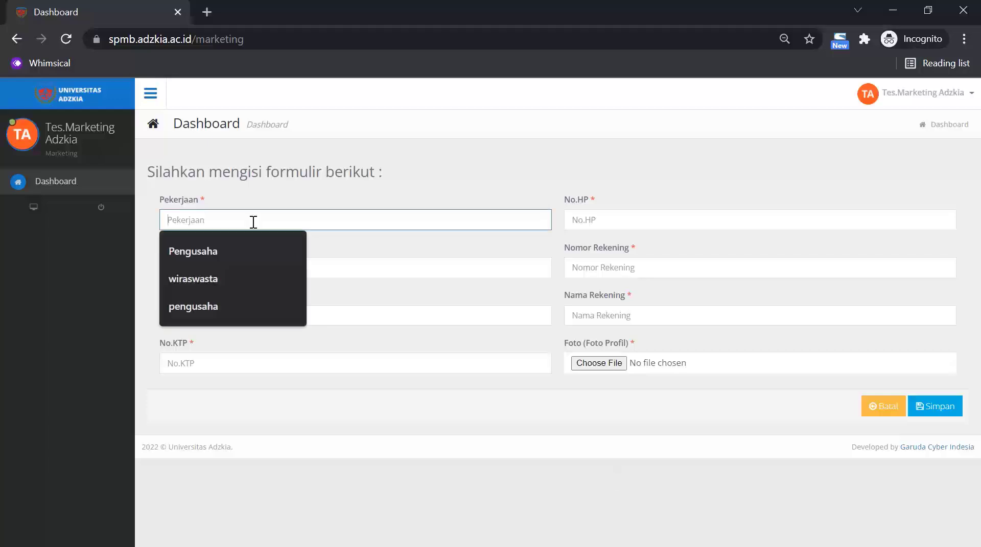
type("Pengusaha")
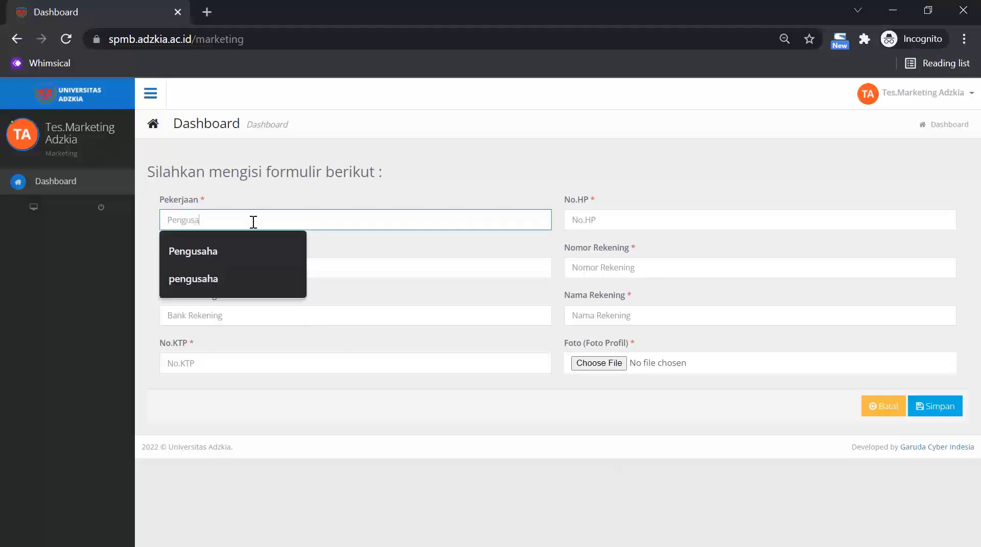
left_click(585, 219)
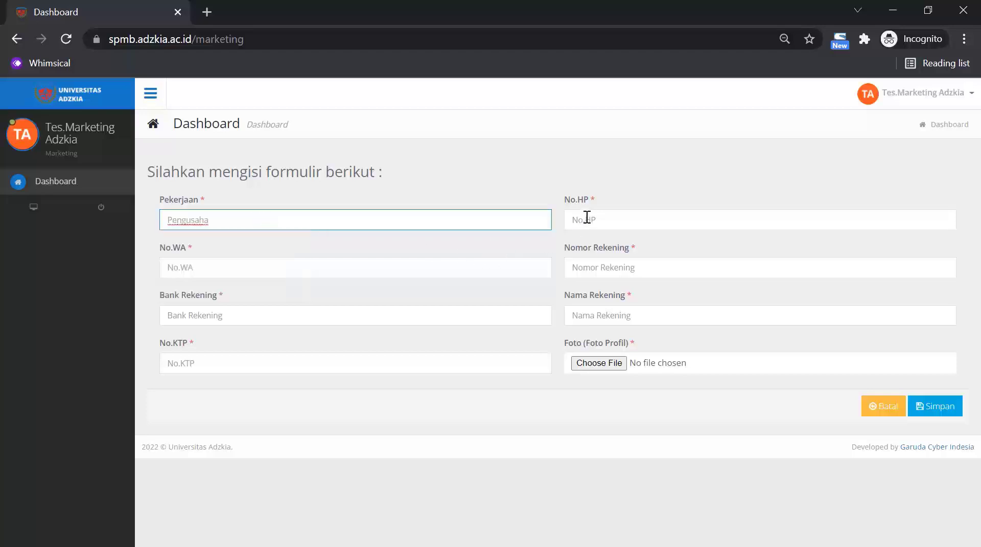
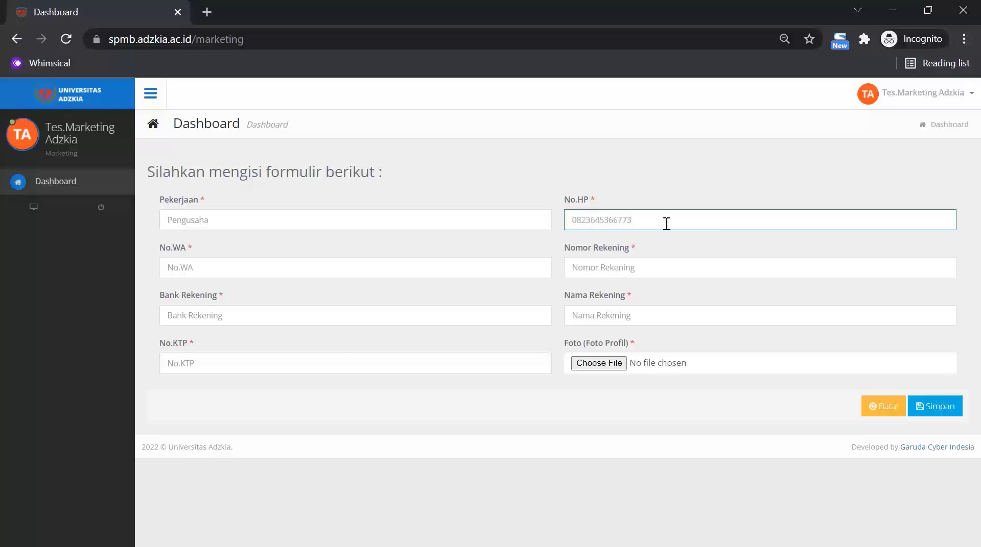
left_click_drag(666, 221, 569, 224)
key("ctrl+c")
left_click(447, 267)
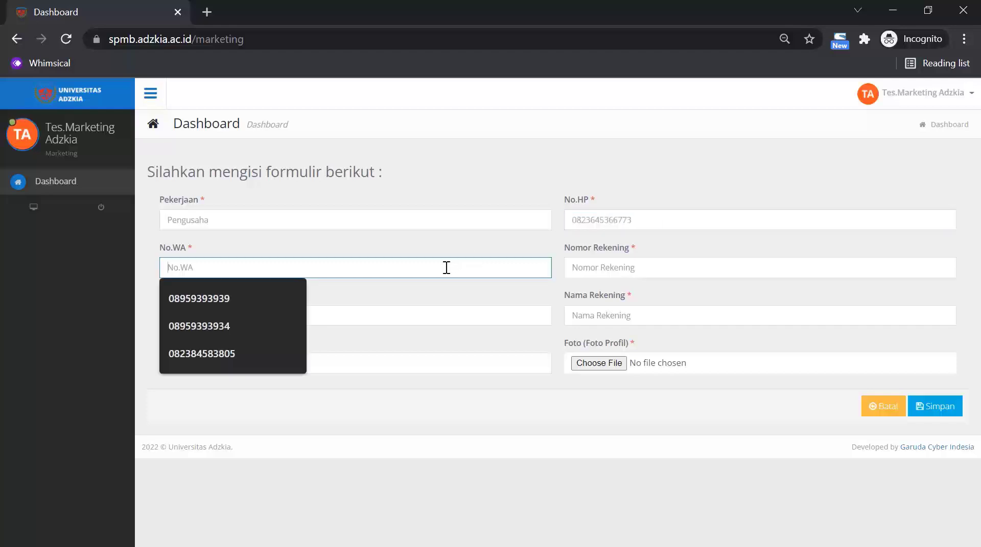
key("ctrl+v")
Fill in the bank account number, bank BRI, account holder name and ID card number.
left_click(609, 270)
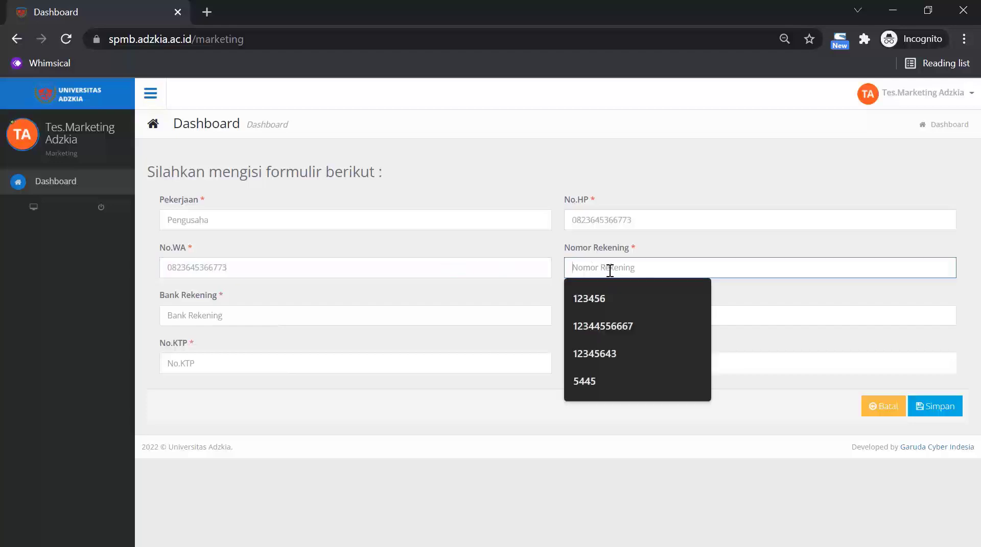
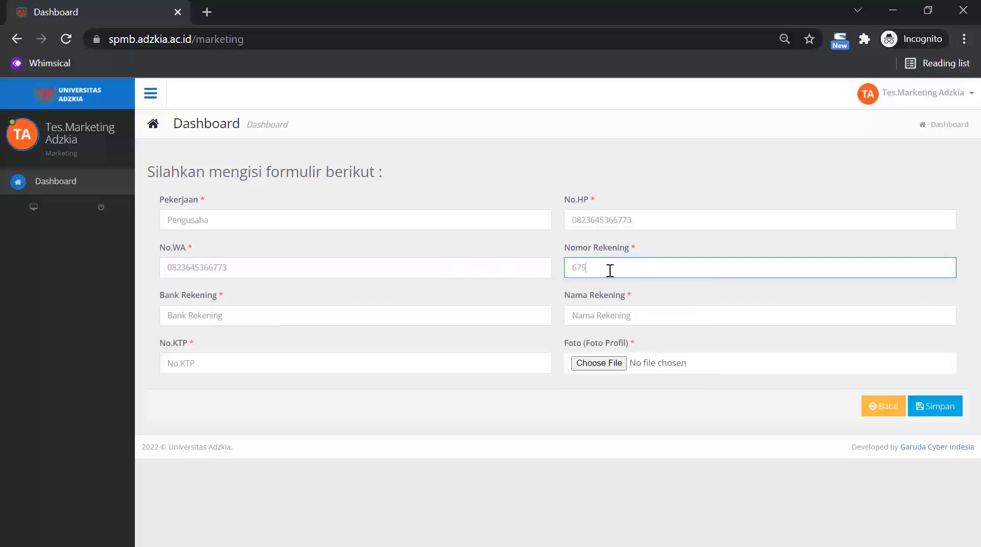
left_click(433, 320)
type("B")
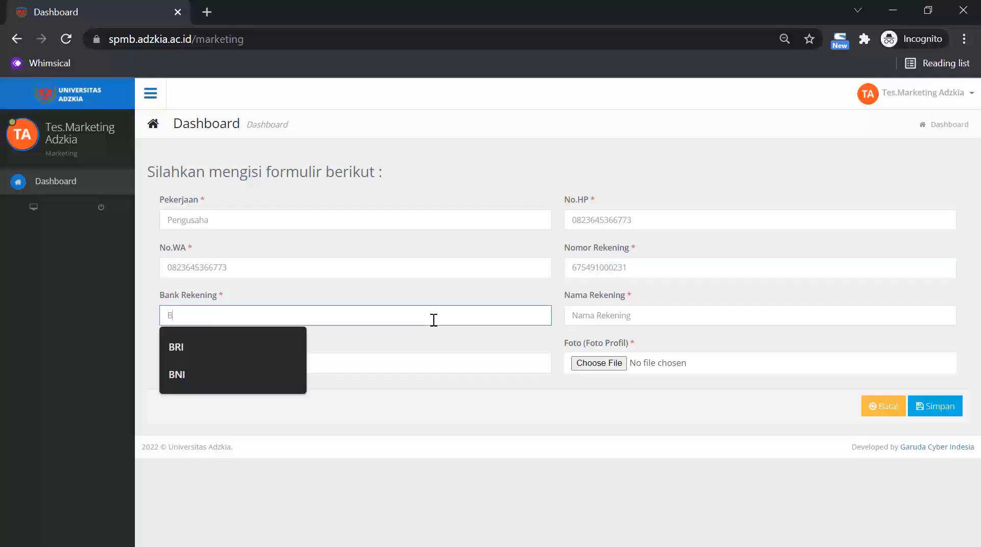
type("a")
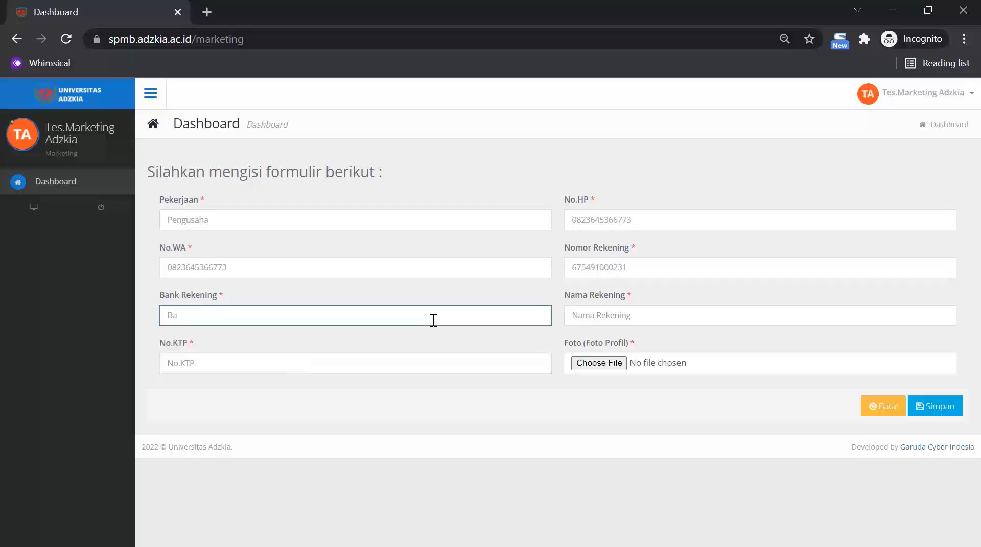
key("BackSpace")
type("I")
left_click(596, 318)
type("T")
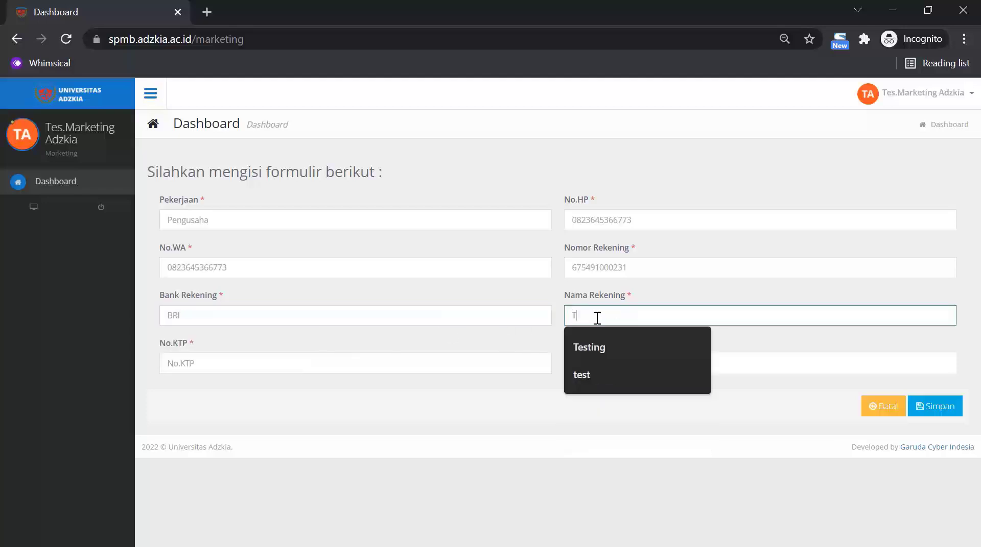
type("es. Ma")
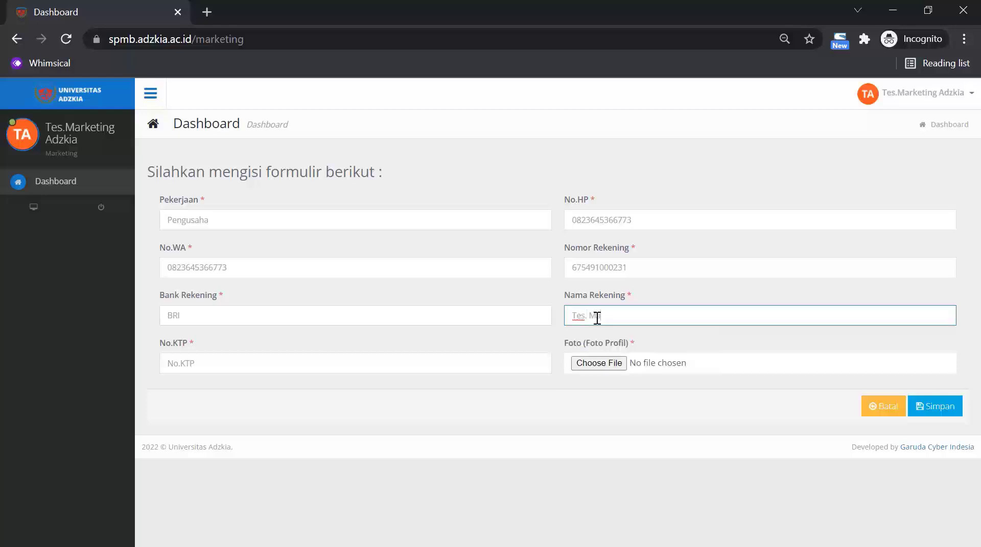
type("rketing Adzkia")
left_click(373, 365)
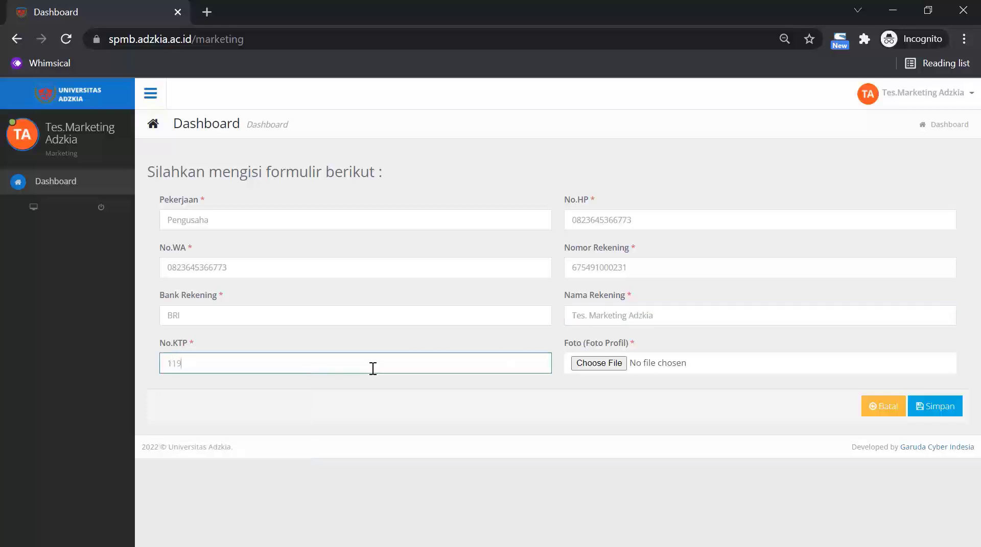
Upload 261.jpg as the profile photo and save the profile form with Simpan.
left_click(607, 364)
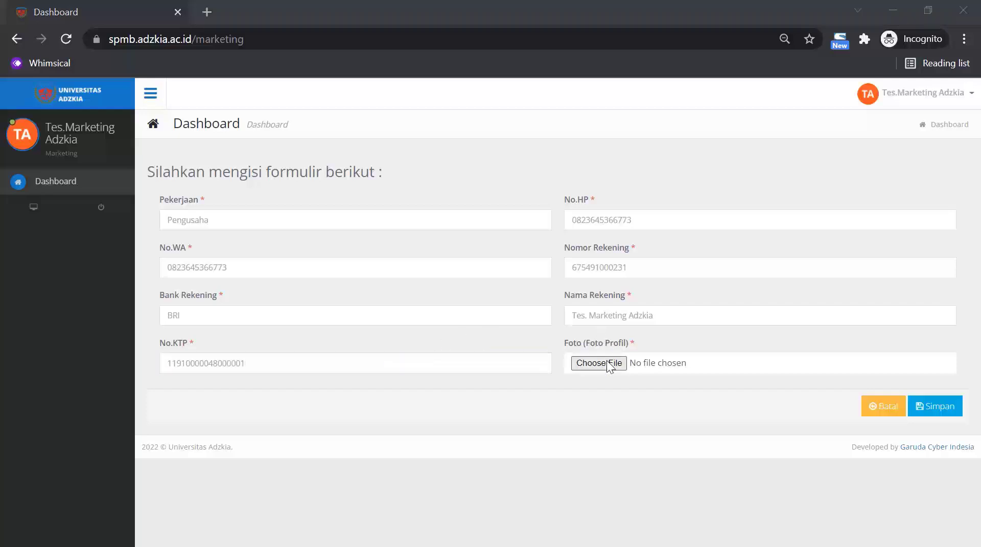
scroll(358, 332, "down", 2)
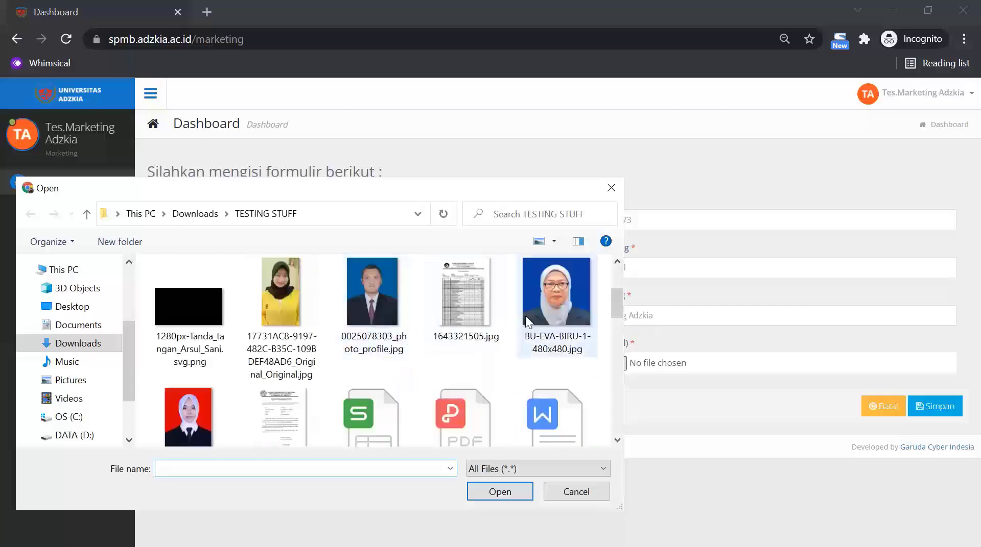
scroll(379, 320, "up", 2)
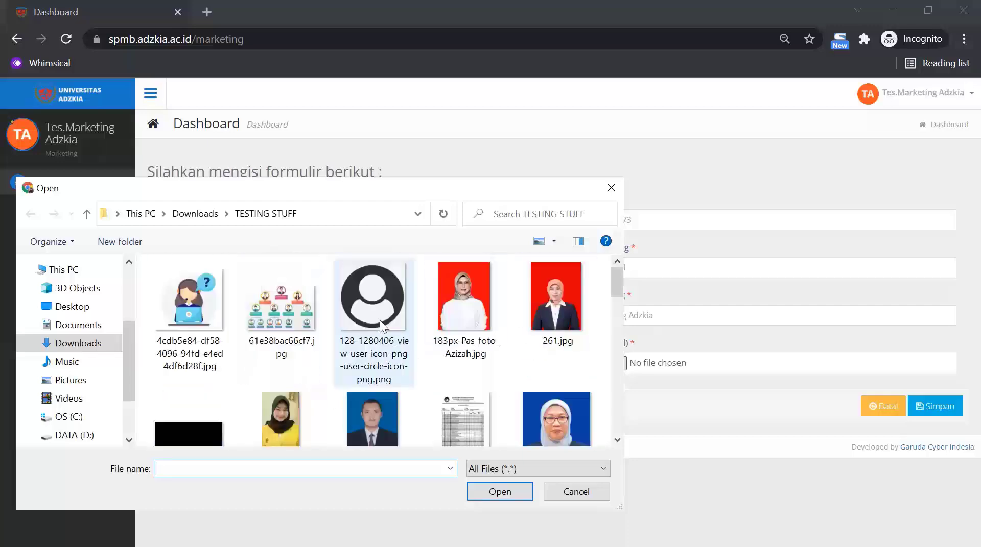
left_click(556, 299)
left_click(502, 492)
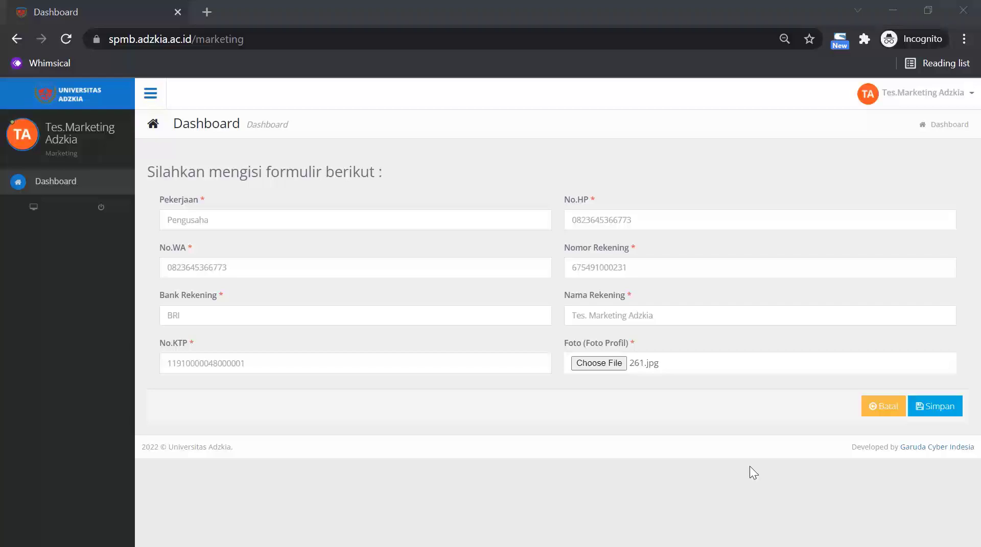
left_click(934, 411)
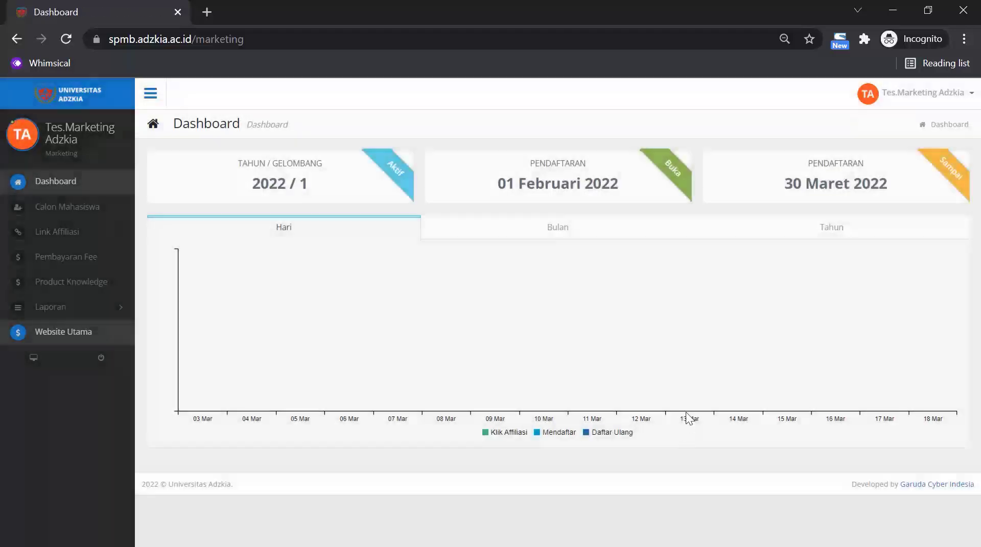
mouse_move(686, 403)
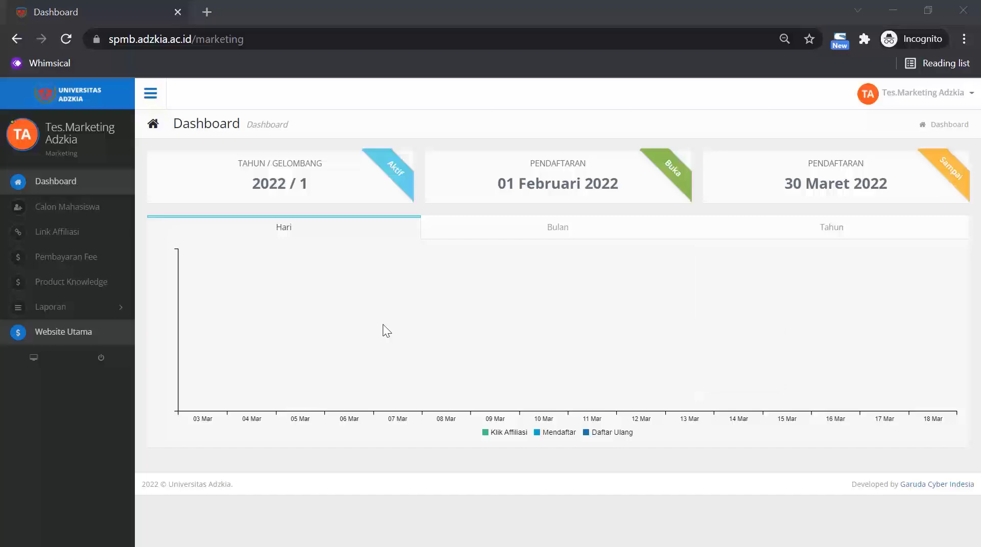
mouse_move(383, 325)
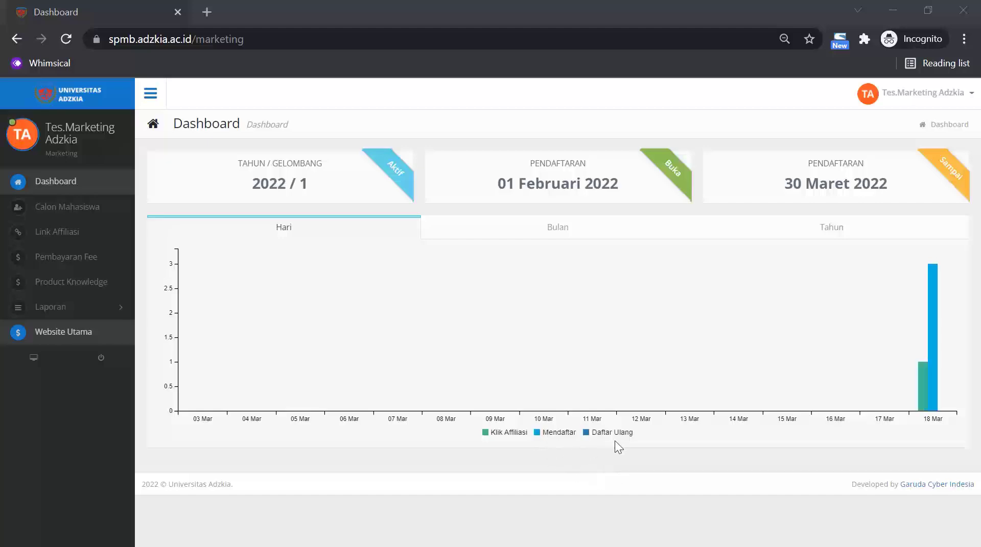
mouse_move(935, 389)
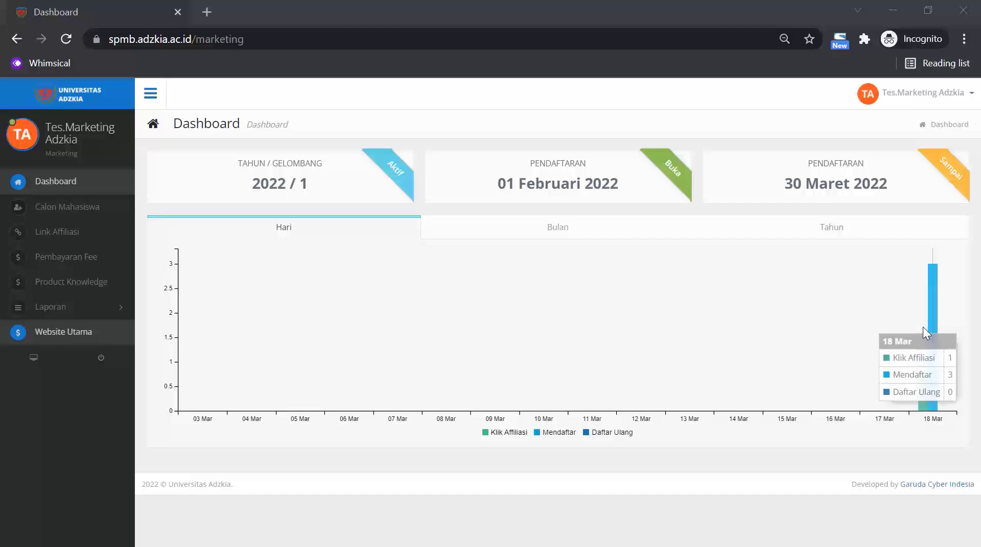
Open Calon Mahasiswa, view the third applicant's details, and return to the applicant list.
left_click(91, 213)
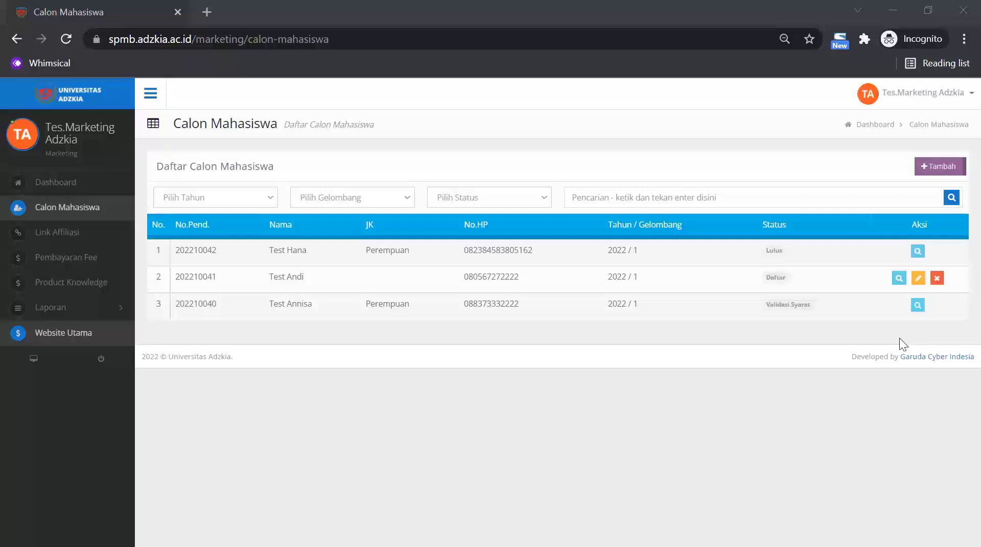
left_click(918, 305)
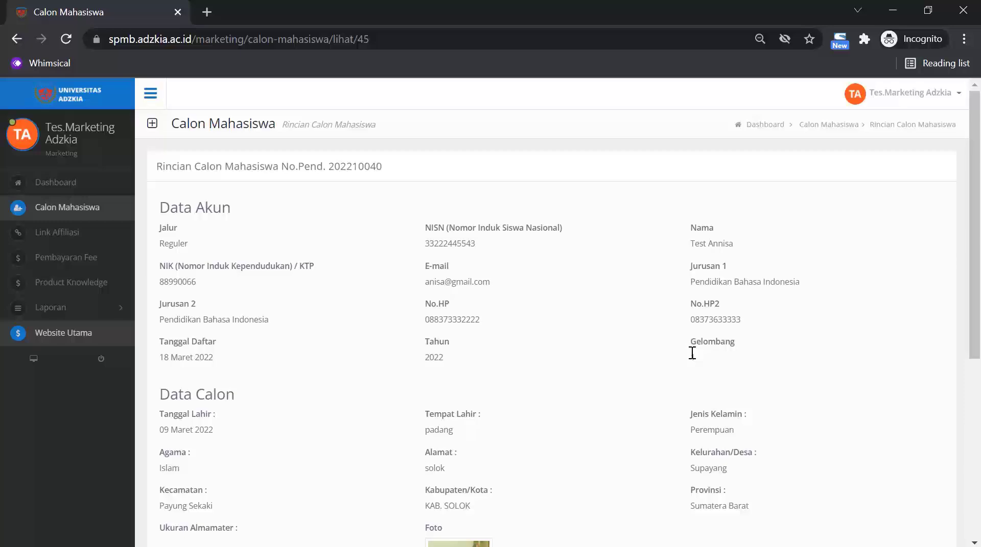
scroll(691, 352, "down", 6)
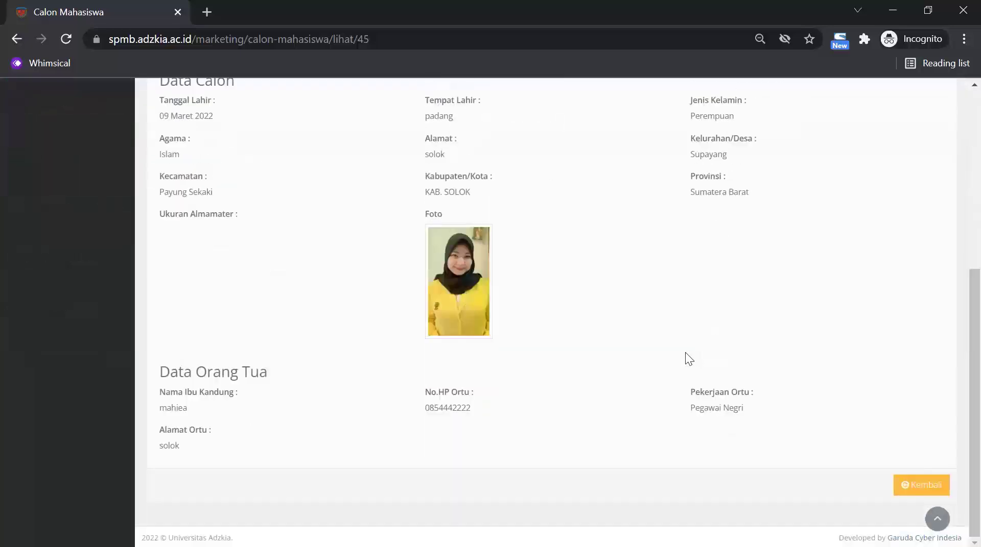
scroll(824, 392, "up", 5)
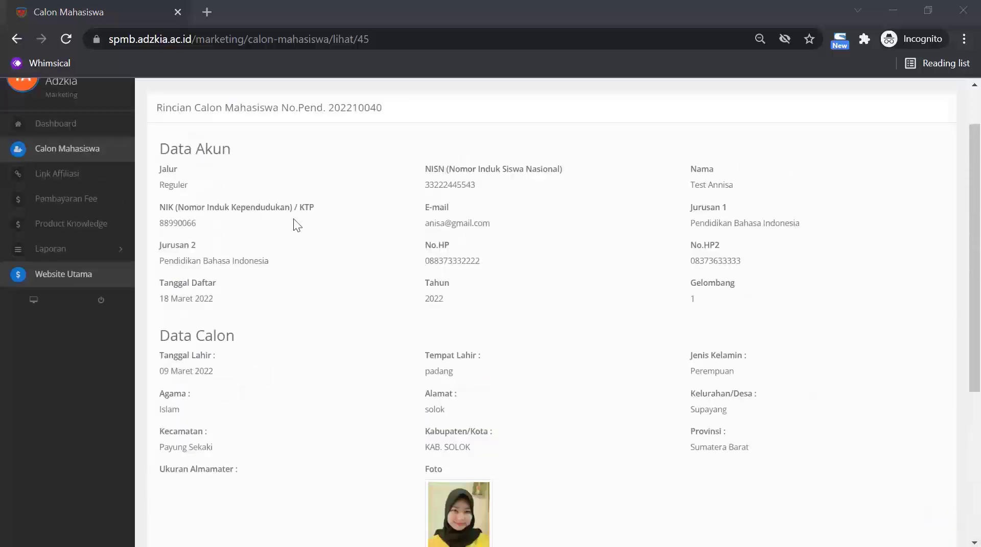
left_click(94, 151)
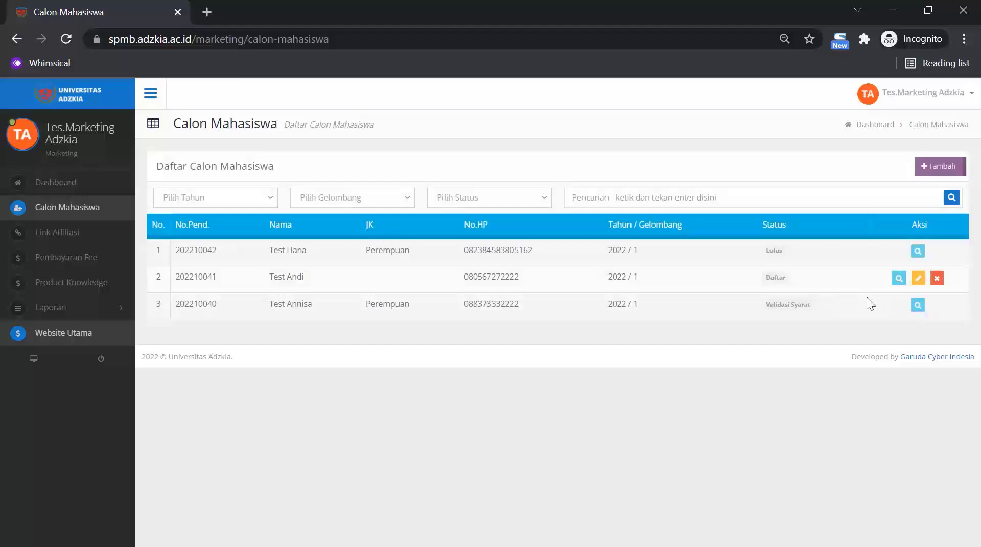
Open row 2's applicant in the Ubah edit form and scroll through its fields.
left_click(917, 277)
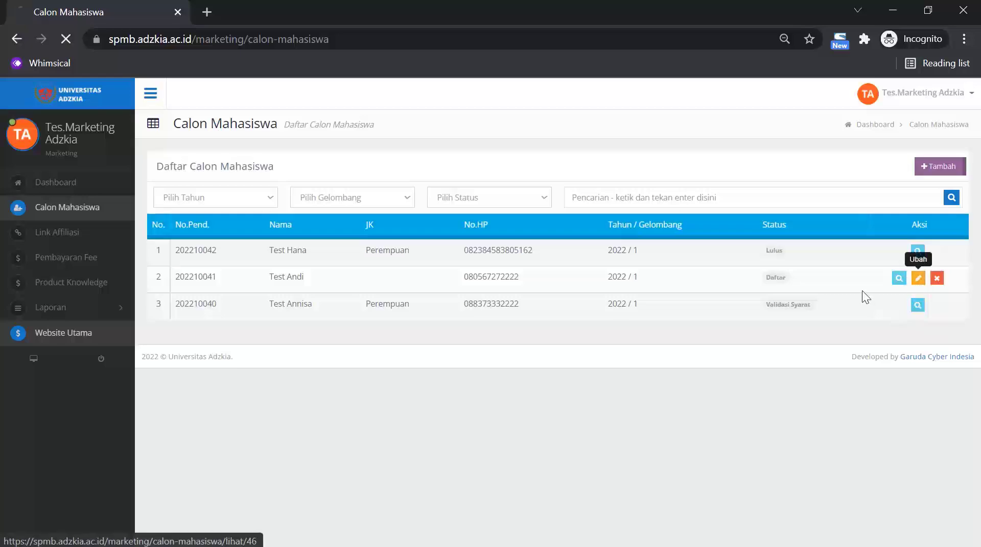
scroll(751, 320, "down", 3)
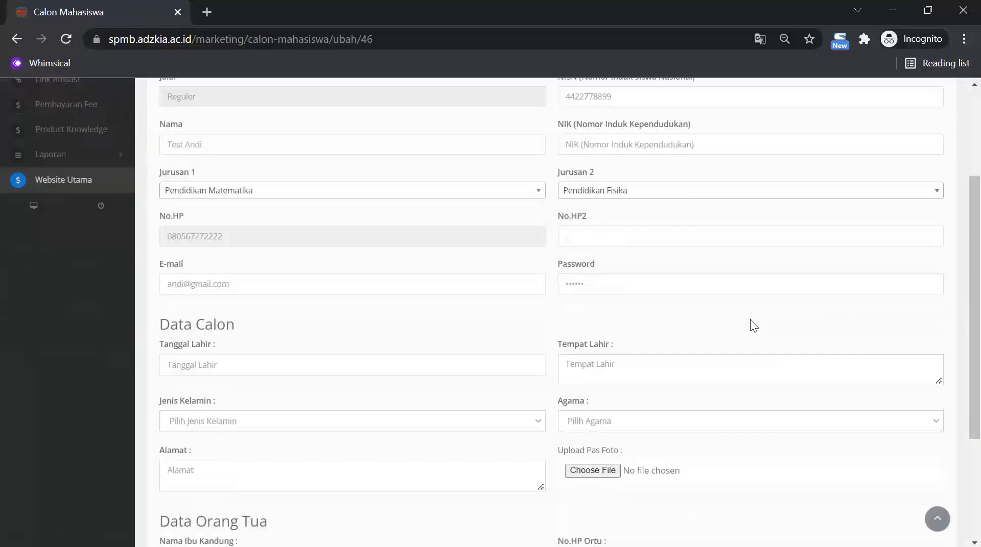
scroll(750, 321, "down", 3)
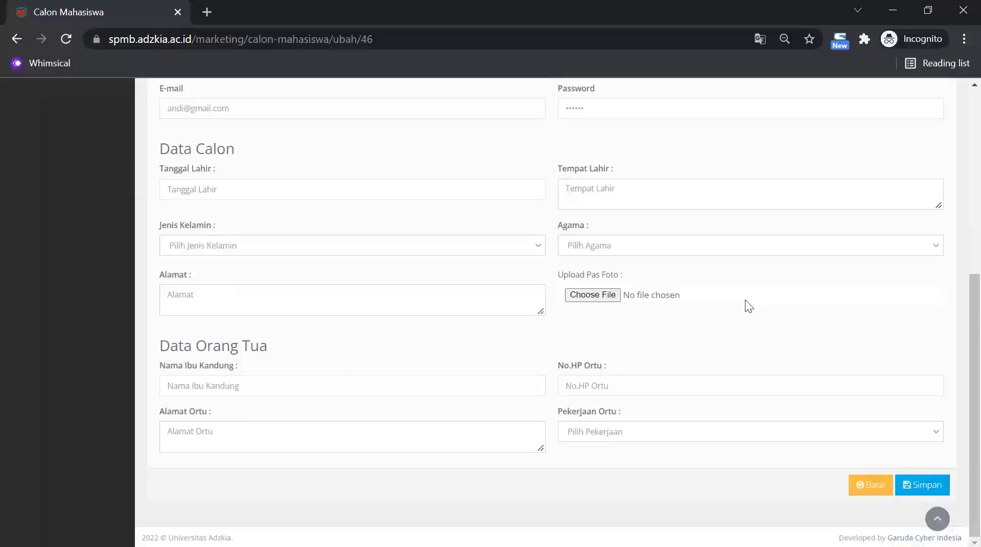
scroll(351, 199, "up", 5)
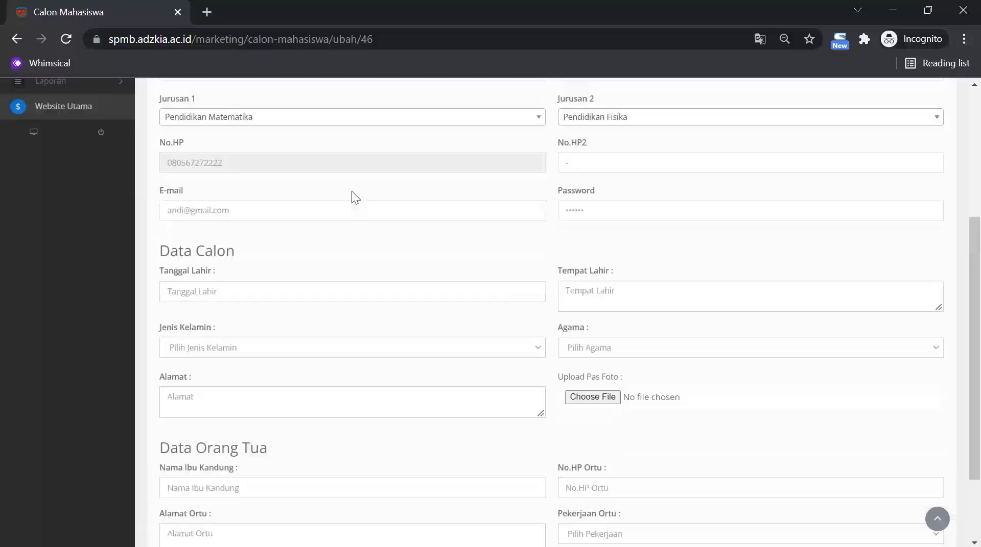
scroll(355, 196, "down", 1)
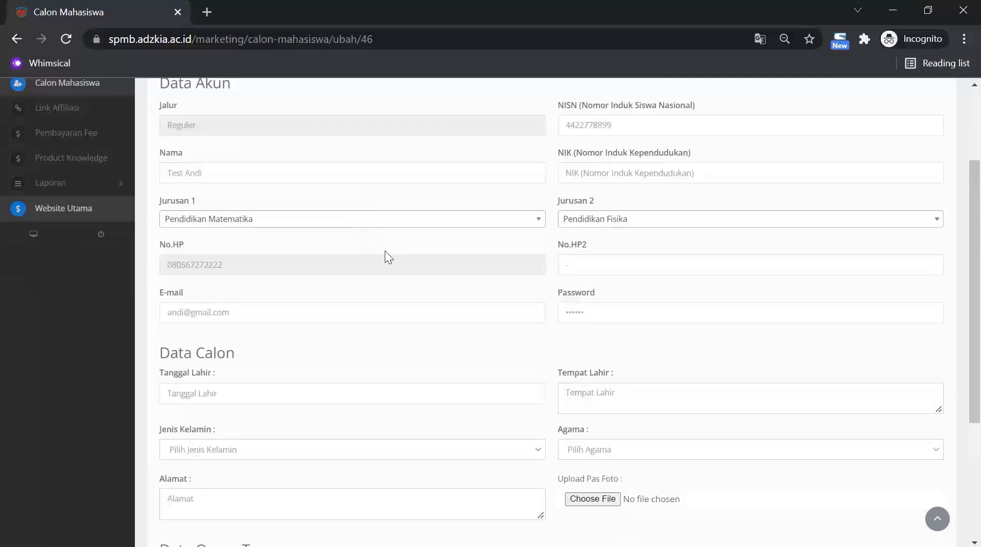
scroll(384, 250, "down", 4)
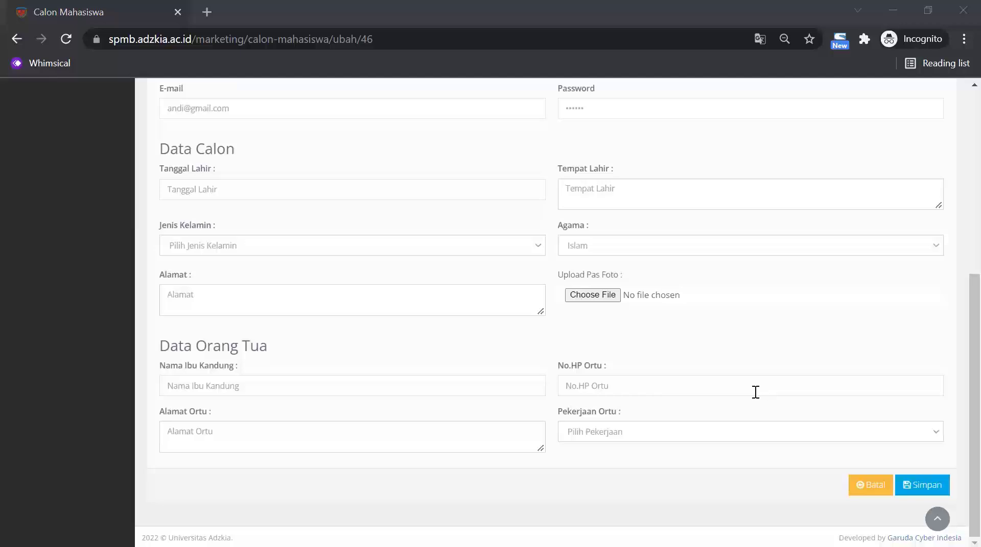
scroll(746, 393, "up", 2)
scroll(739, 395, "up", 4)
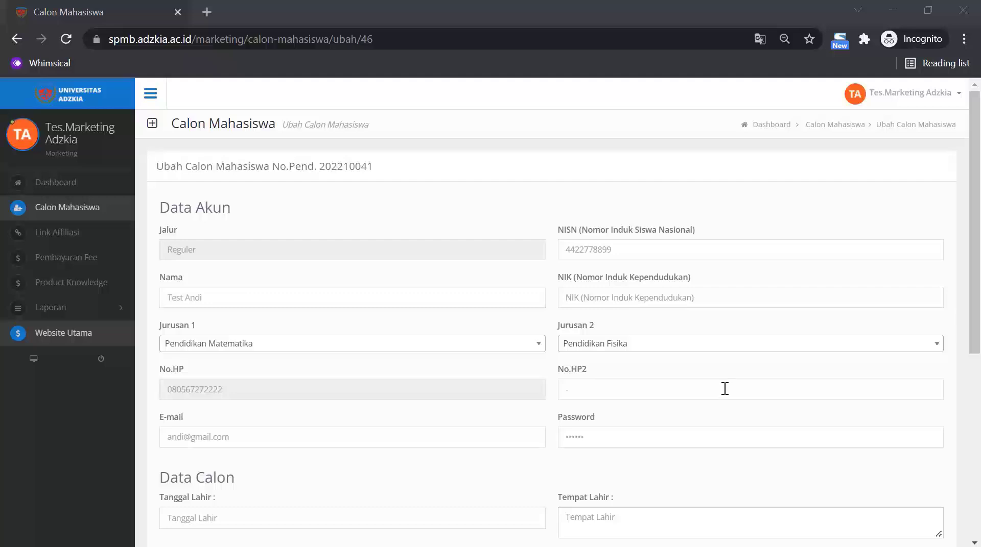
scroll(724, 389, "down", 2)
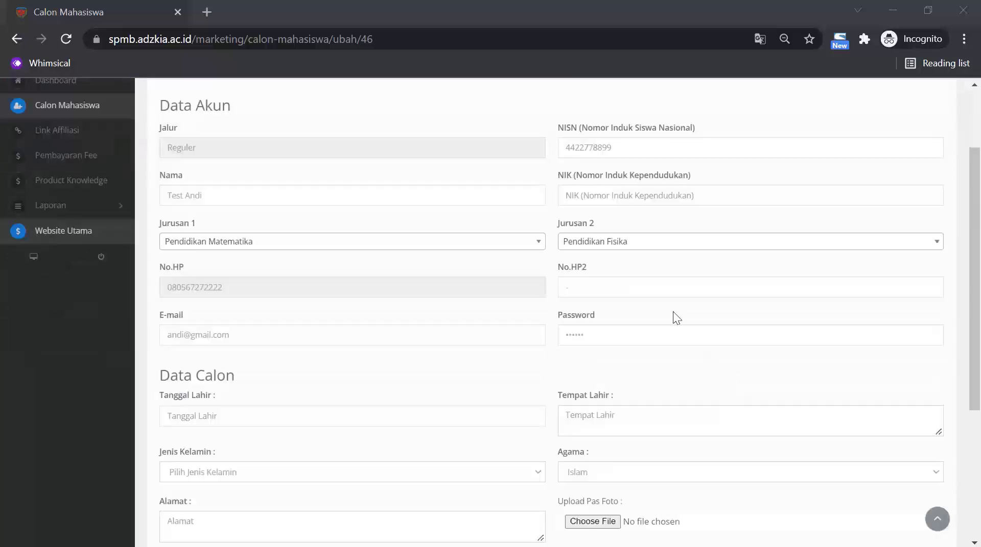
scroll(664, 306, "down", 2)
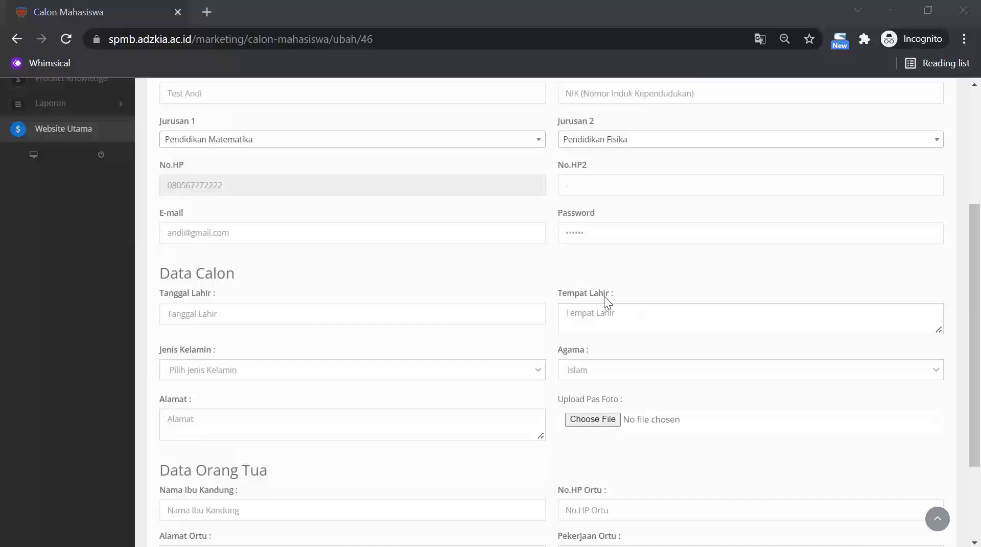
scroll(603, 299, "up", 2)
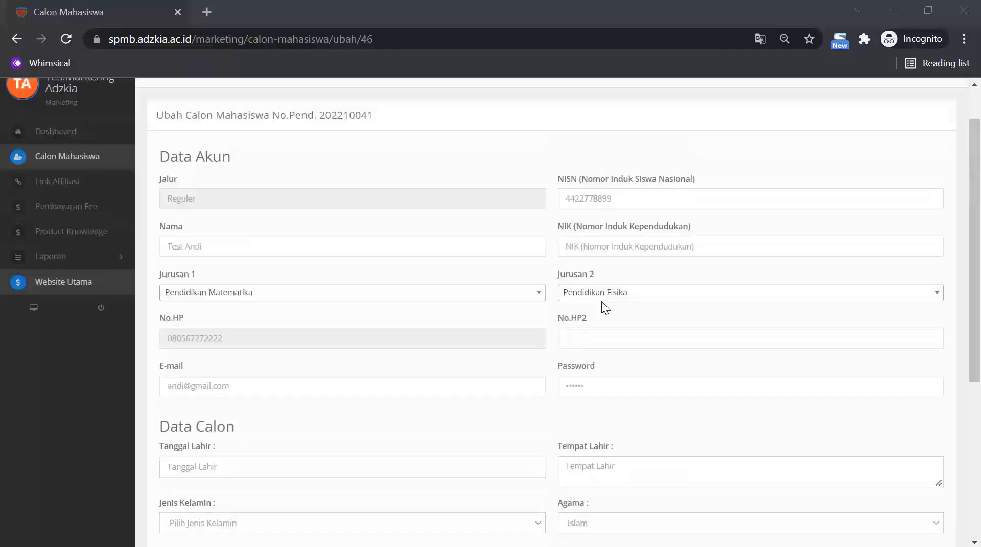
Enter the applicant's NIK and set Tanggal Lahir to 2 February 2000.
left_click(618, 195)
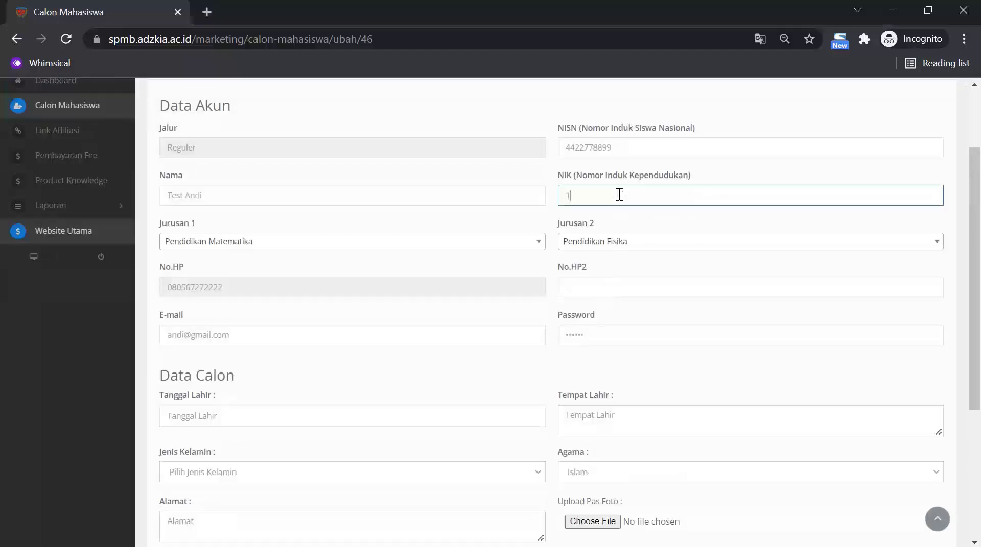
type("12343223334")
scroll(613, 286, "down", 3)
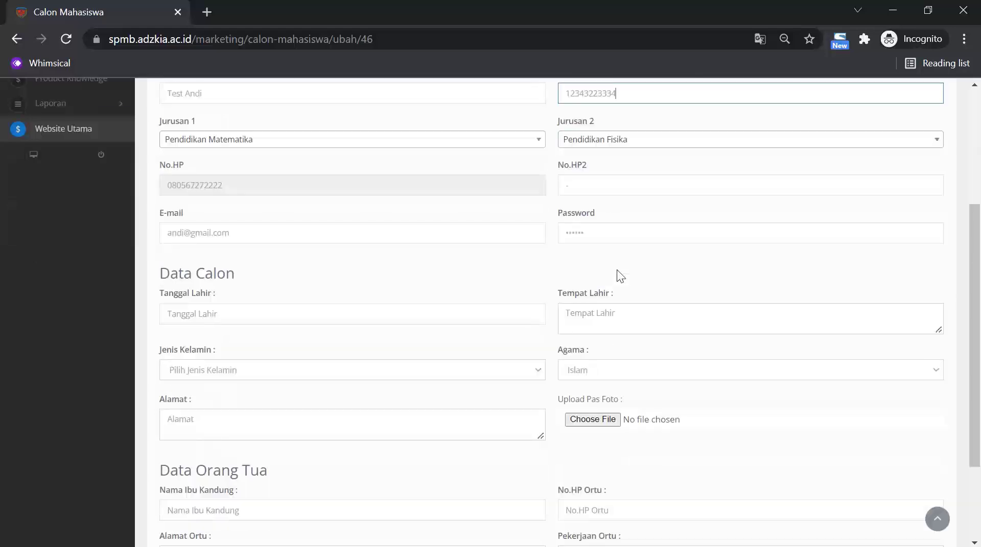
left_click(471, 270)
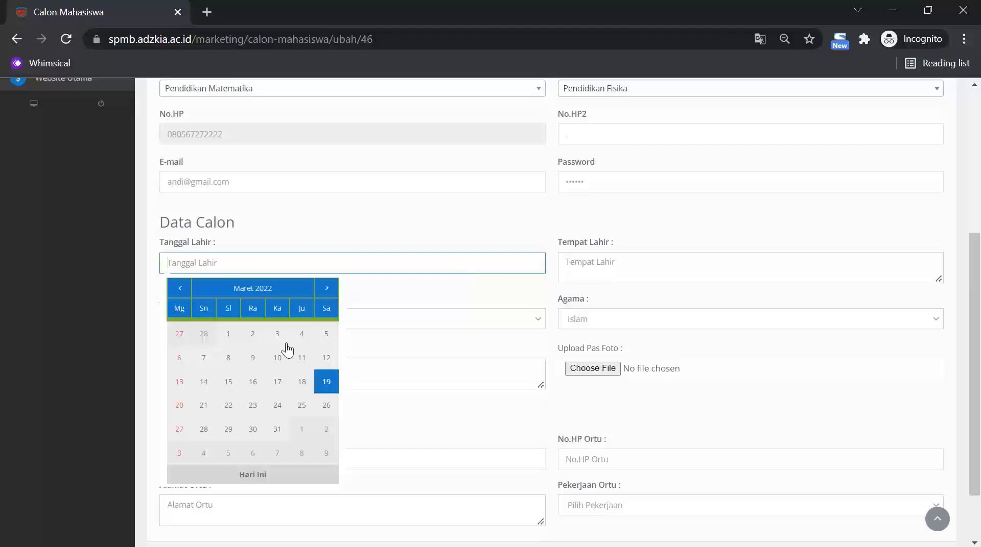
left_click(268, 289)
left_click(234, 289)
left_click(180, 289)
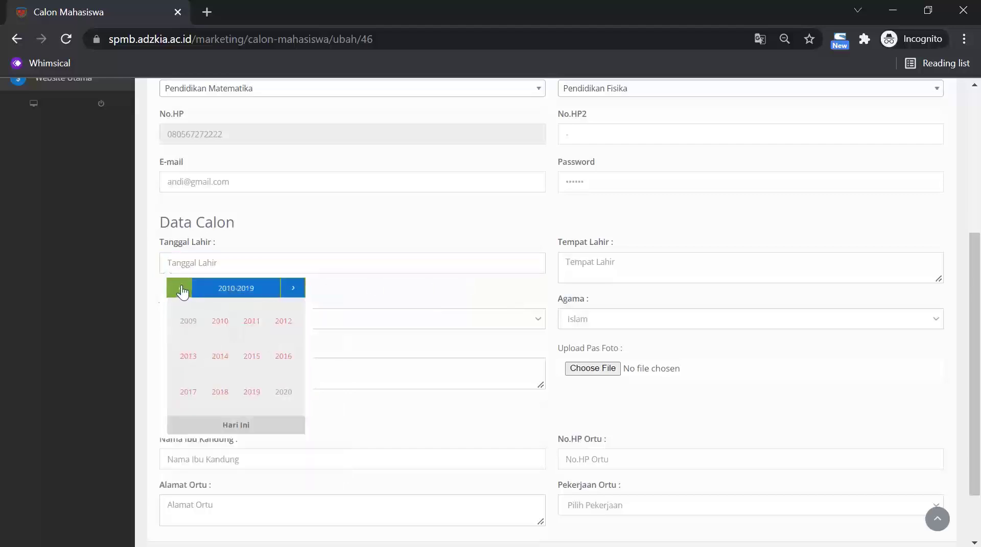
left_click(179, 290)
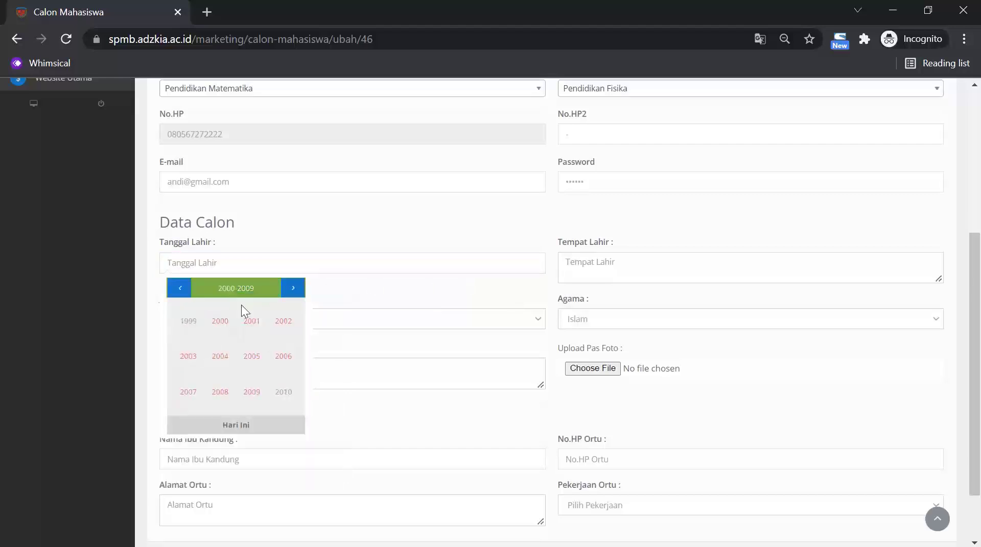
left_click(220, 322)
left_click(223, 324)
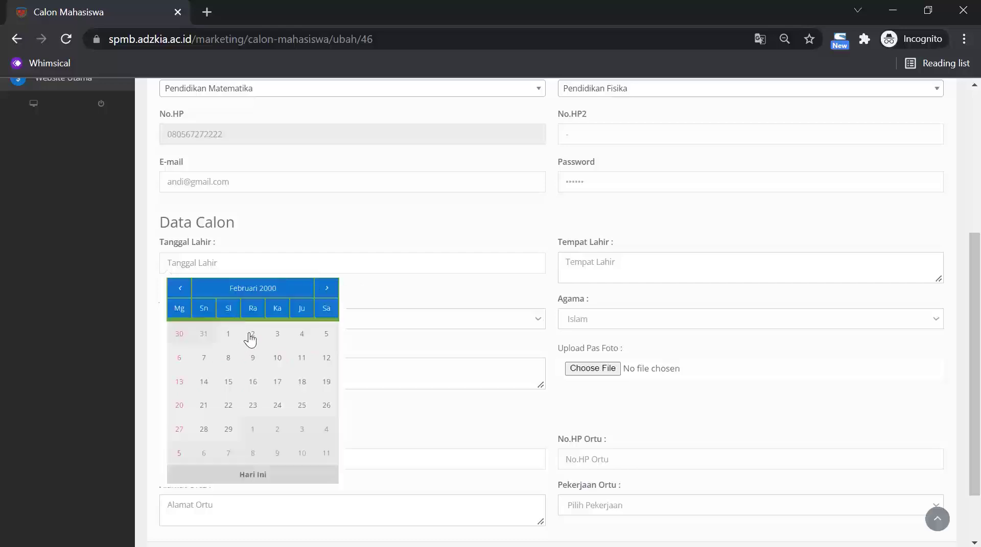
left_click(251, 334)
Set birthplace Padang and gender Perempuan, and begin typing the street address.
left_click(618, 274)
type("Padang")
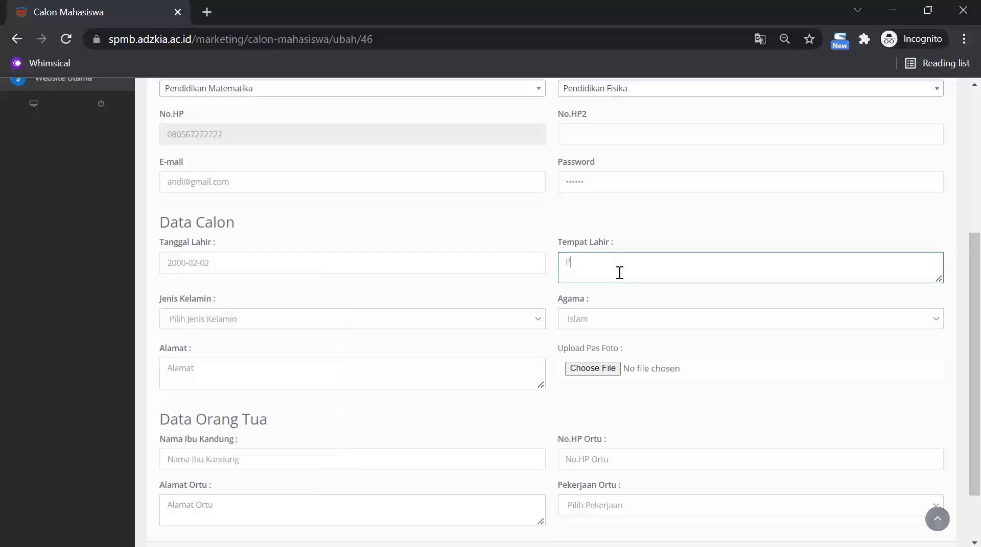
left_click(461, 319)
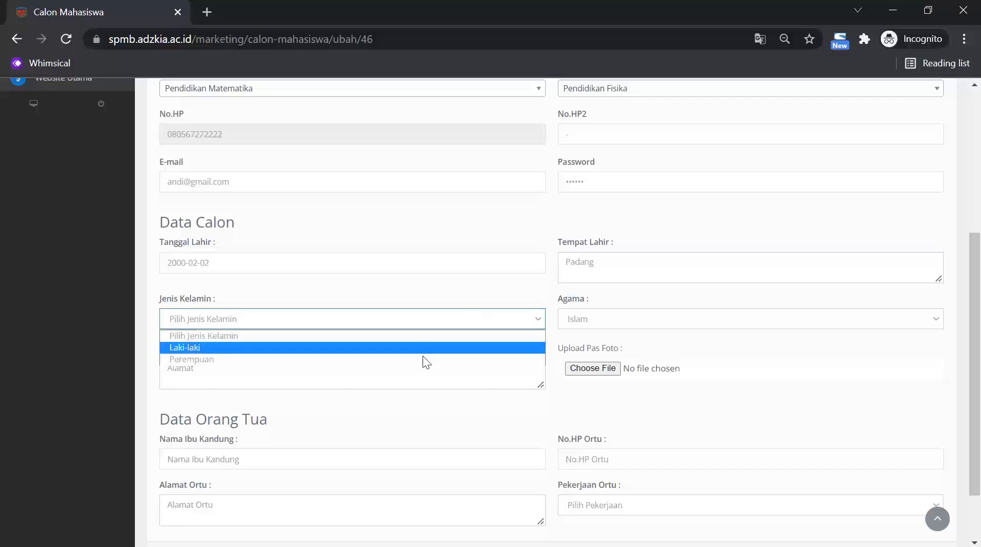
left_click(407, 357)
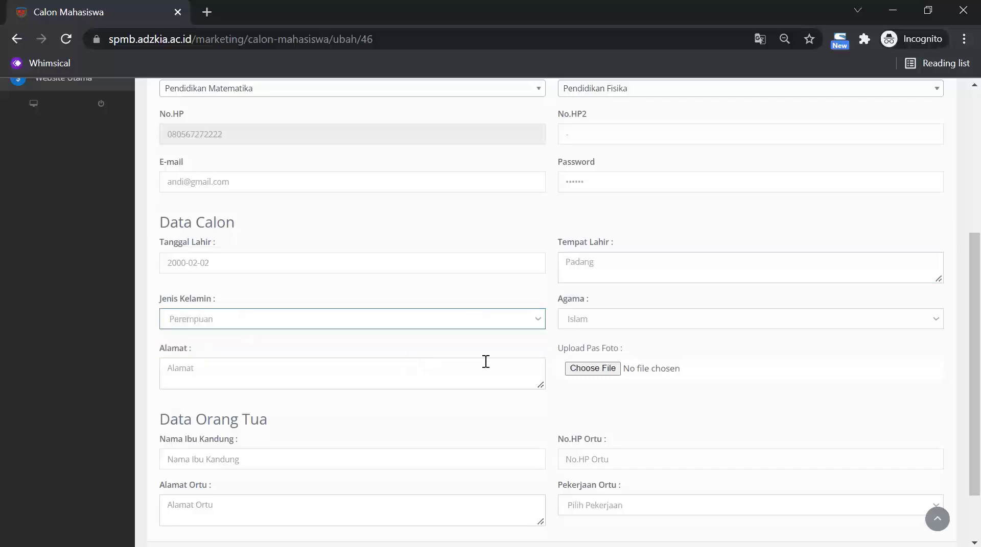
left_click(415, 371)
type("Jl.")
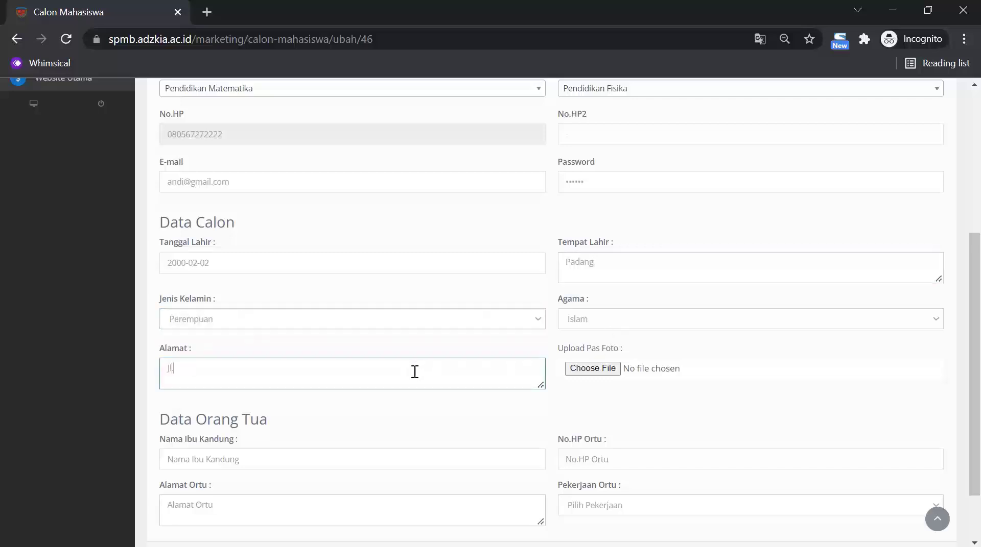
type(" Pagar")
Upload IMG-20210928-WA0009.jpg from the TESTING STUFF folder as the pas foto.
left_click(588, 368)
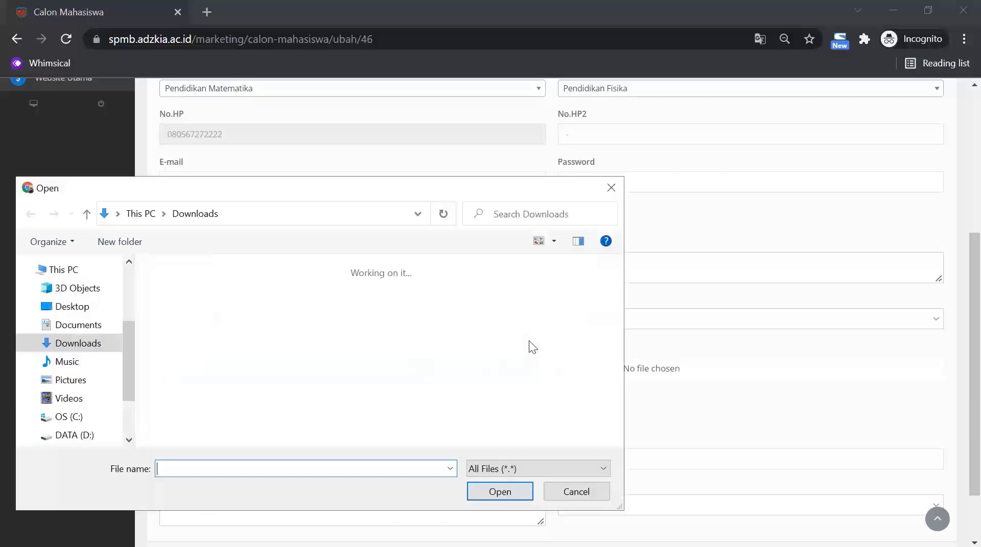
scroll(204, 378, "down", 5)
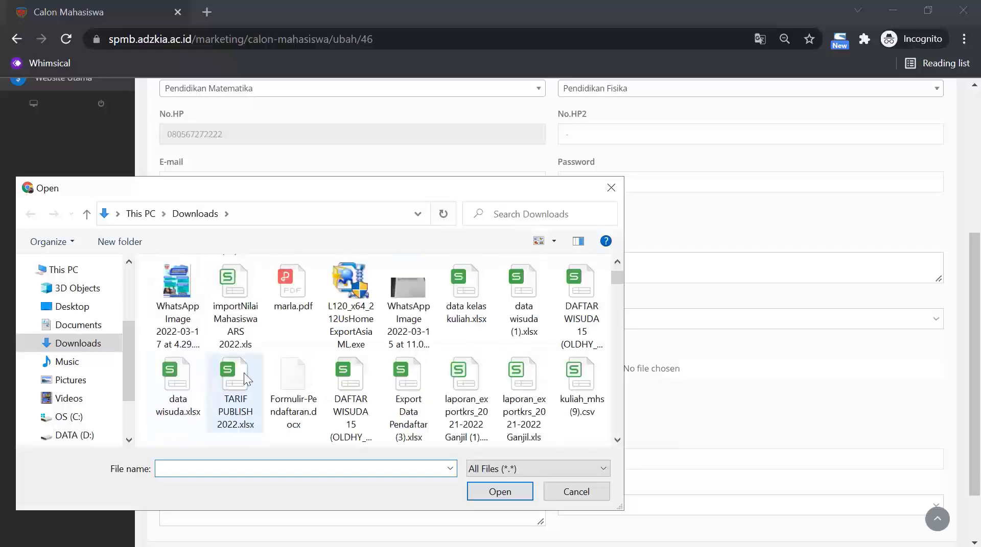
scroll(244, 373, "down", 10)
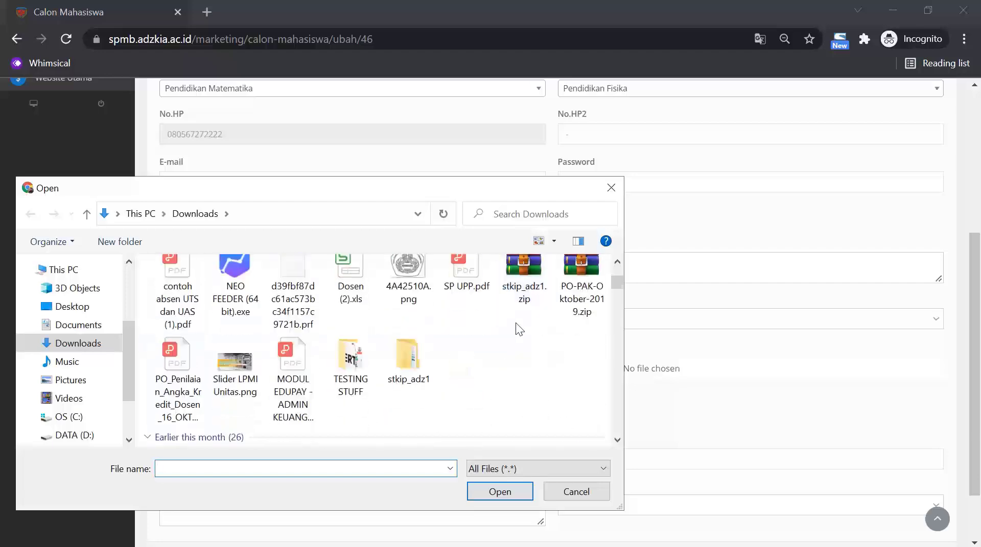
double_click(359, 369)
scroll(449, 378, "down", 3)
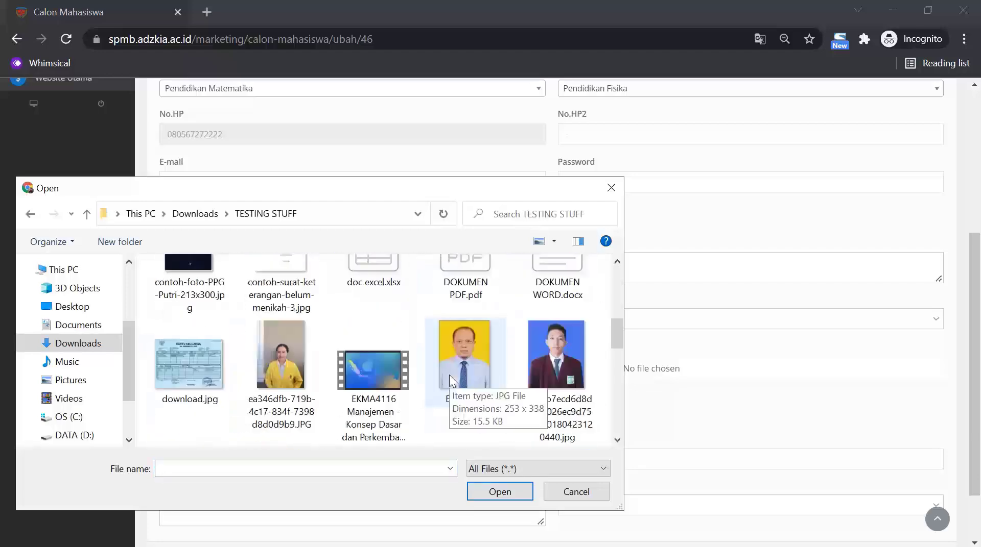
scroll(445, 377, "up", 2)
scroll(327, 370, "down", 2)
left_click(286, 380)
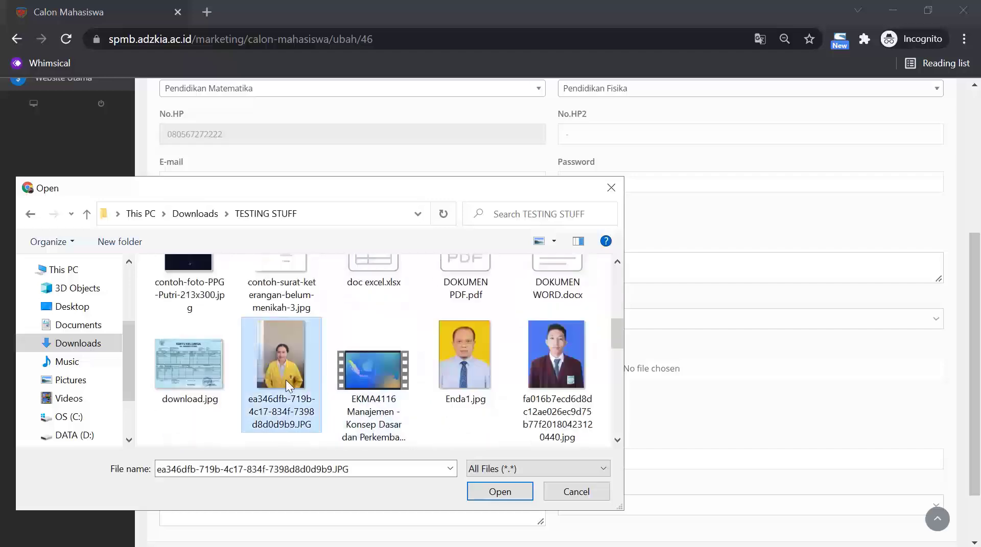
left_click(555, 357)
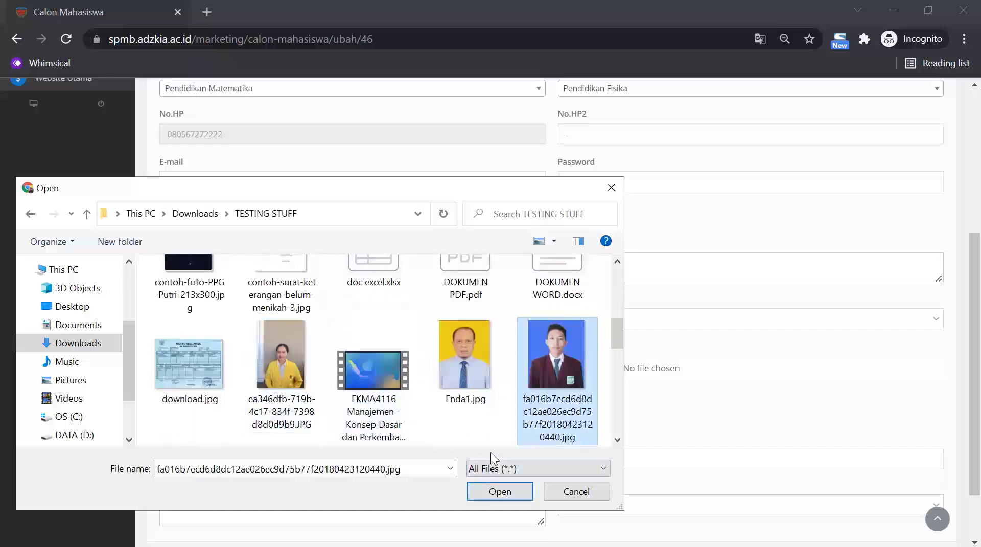
scroll(490, 440, "down", 3)
left_click(386, 335)
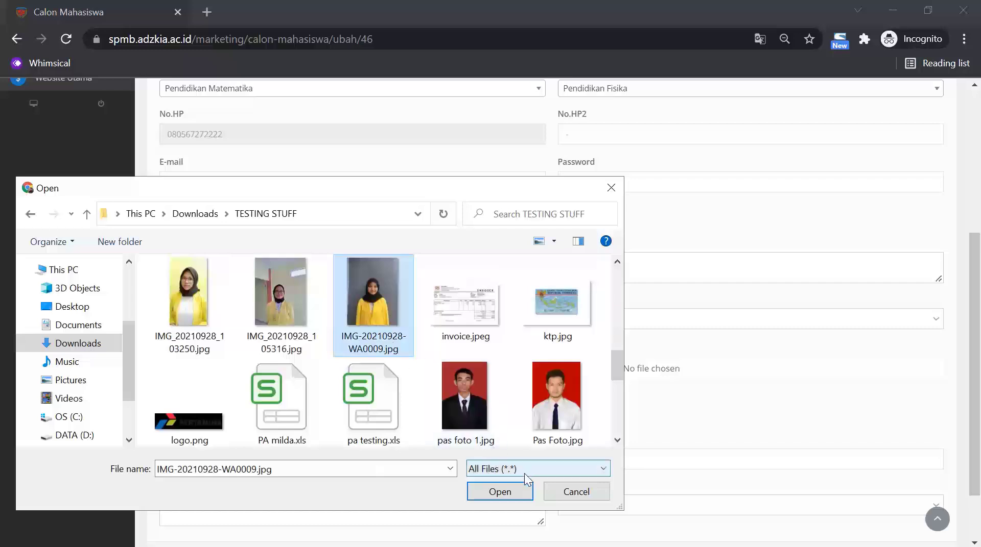
left_click(526, 490)
scroll(565, 431, "down", 2)
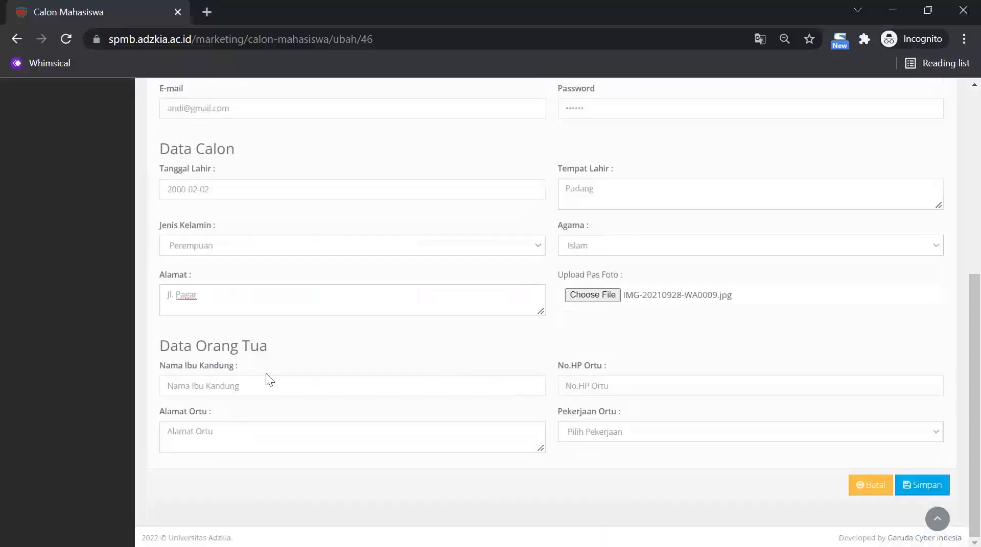
Enter the mother's name, the parent's phone number and the parent's street address.
left_click(269, 384)
type("a")
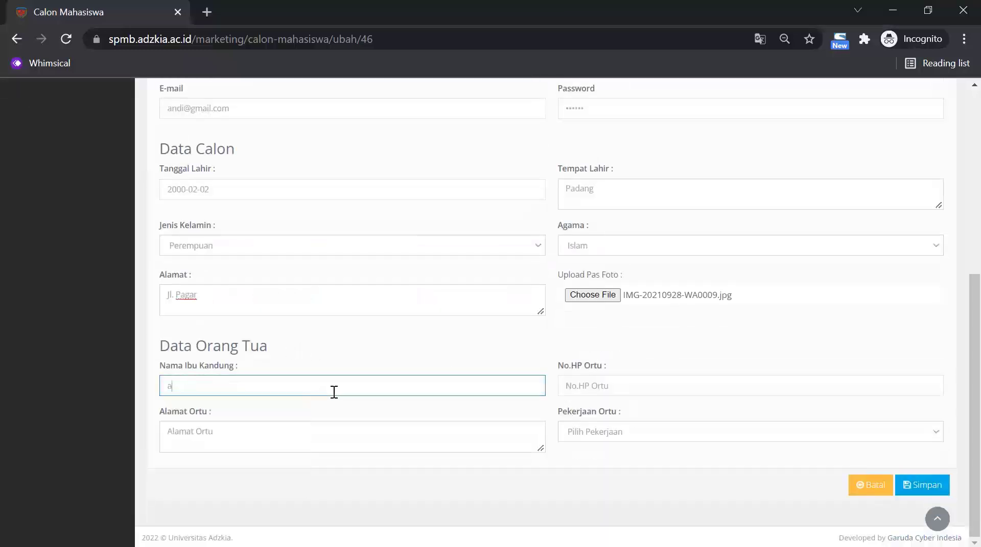
type("nissa")
left_click(630, 386)
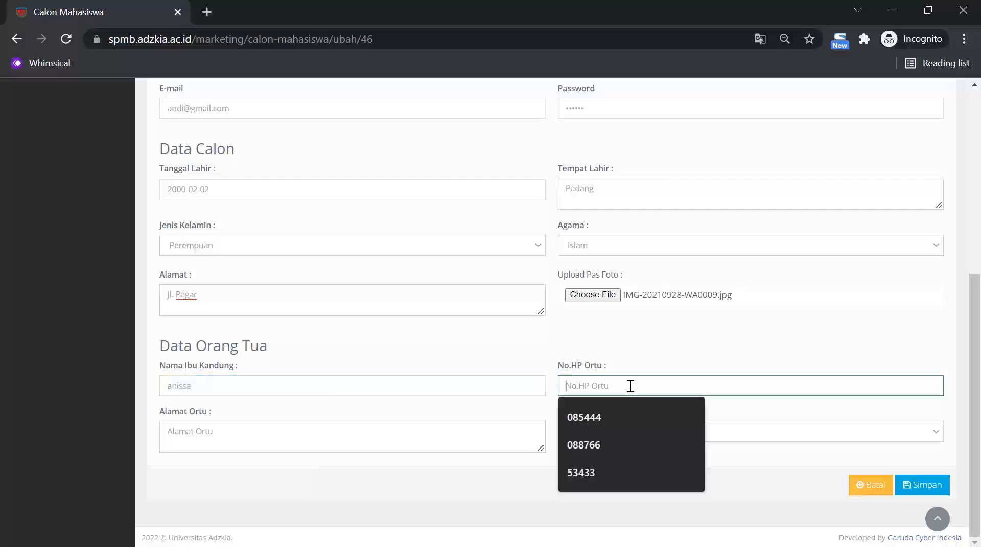
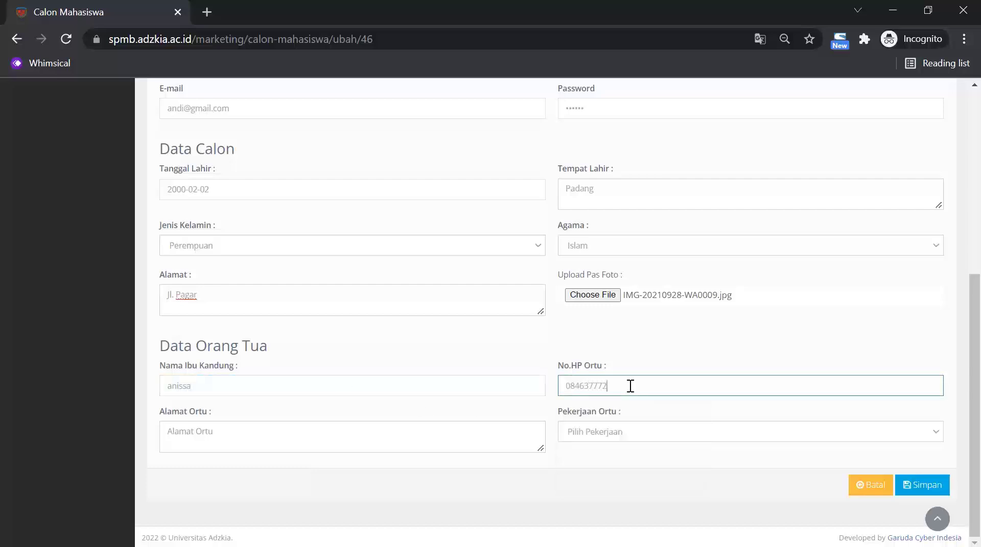
left_click(387, 448)
type("Jl")
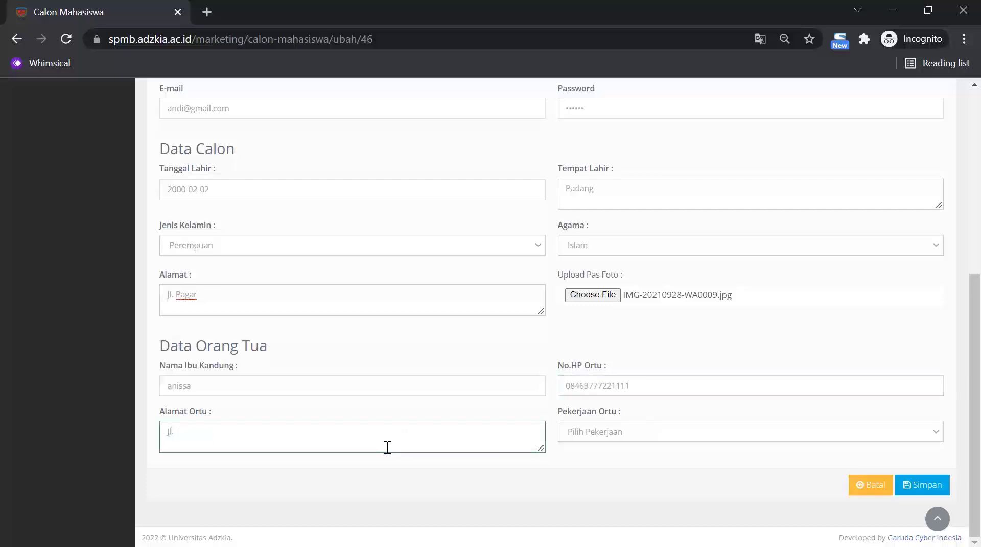
type(".Pagar")
Set the parent's occupation to Pegawai Negri and save the edited applicant record.
key("Tab")
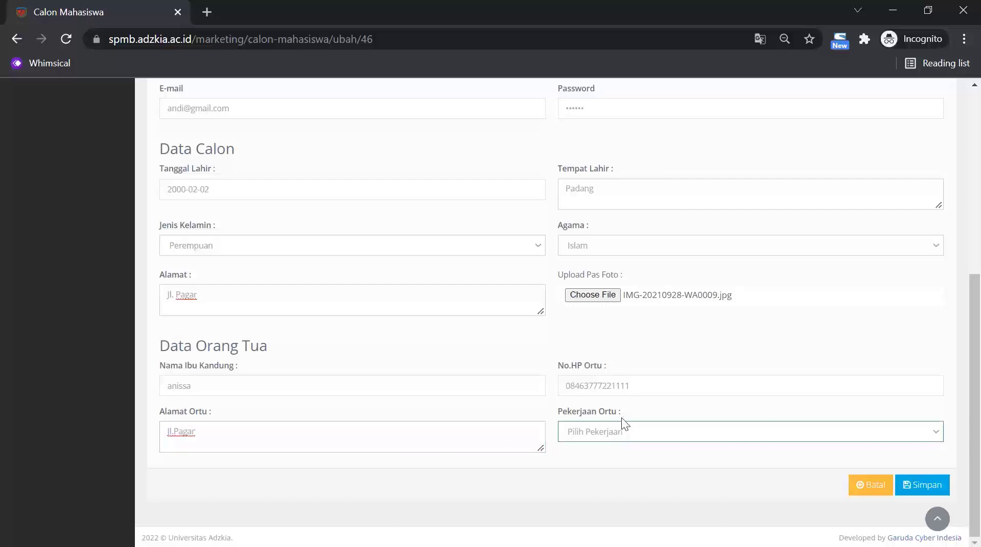
left_click(883, 429)
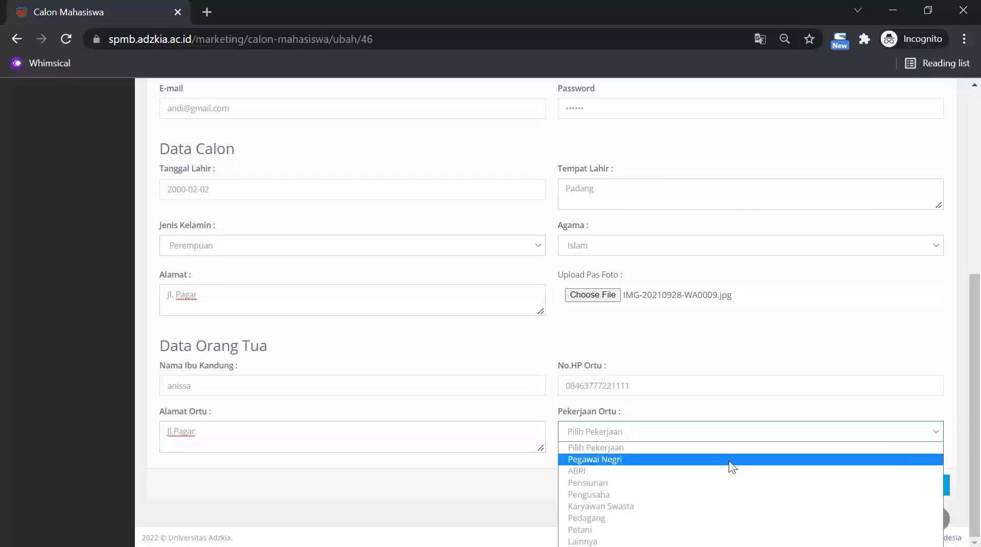
left_click(729, 460)
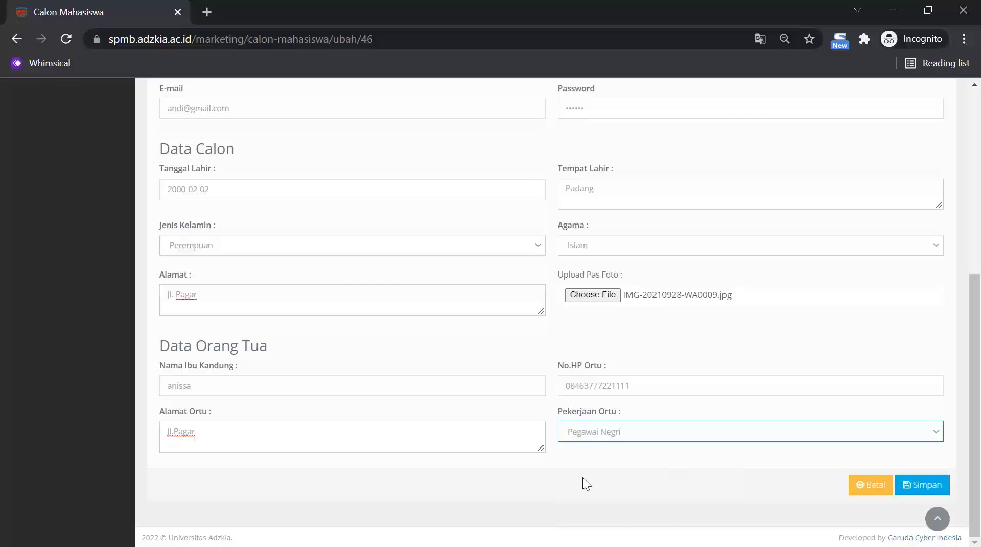
scroll(581, 477, "up", 6)
scroll(576, 467, "down", 3)
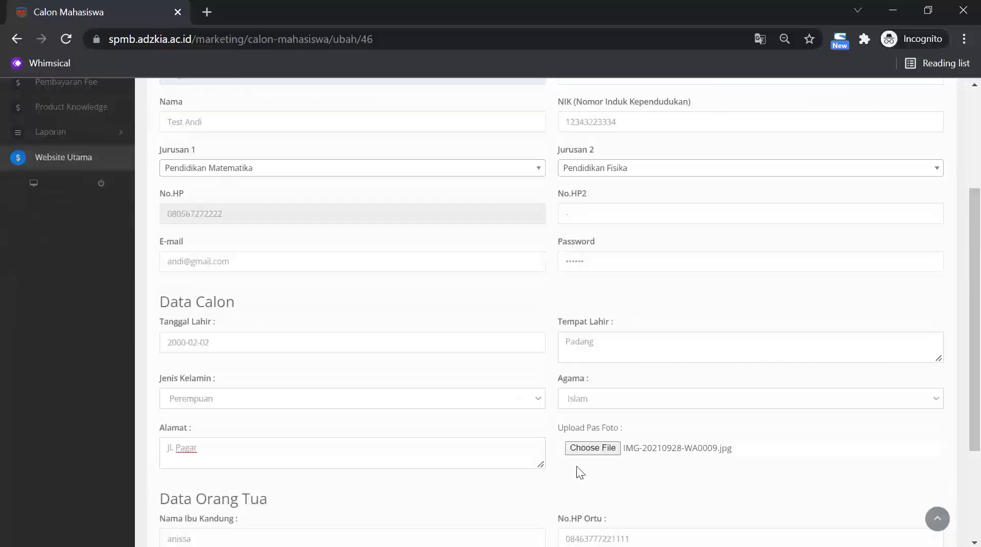
scroll(576, 467, "down", 3)
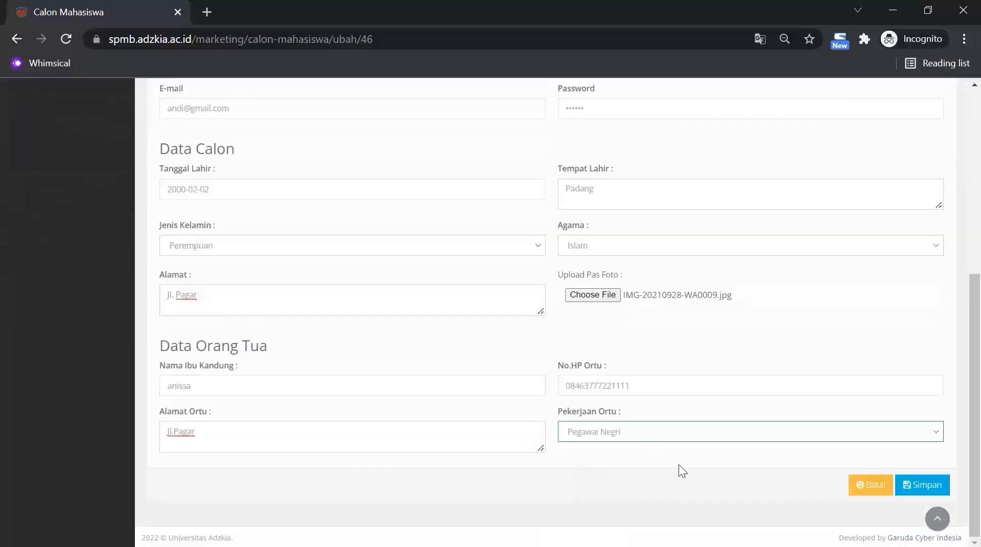
left_click(923, 486)
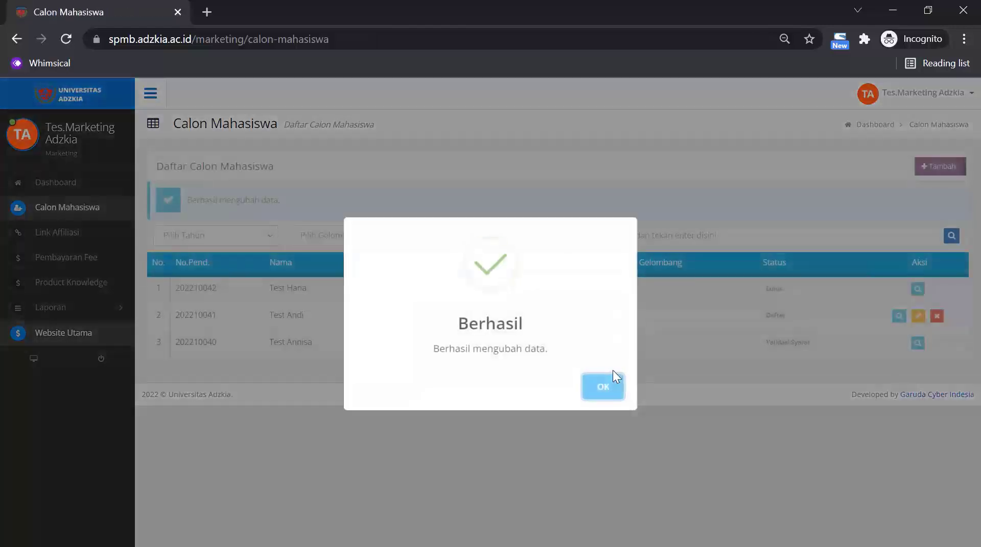
Acknowledge the 'Berhasil mengubah data' confirmation to return to the applicant list.
left_click(611, 390)
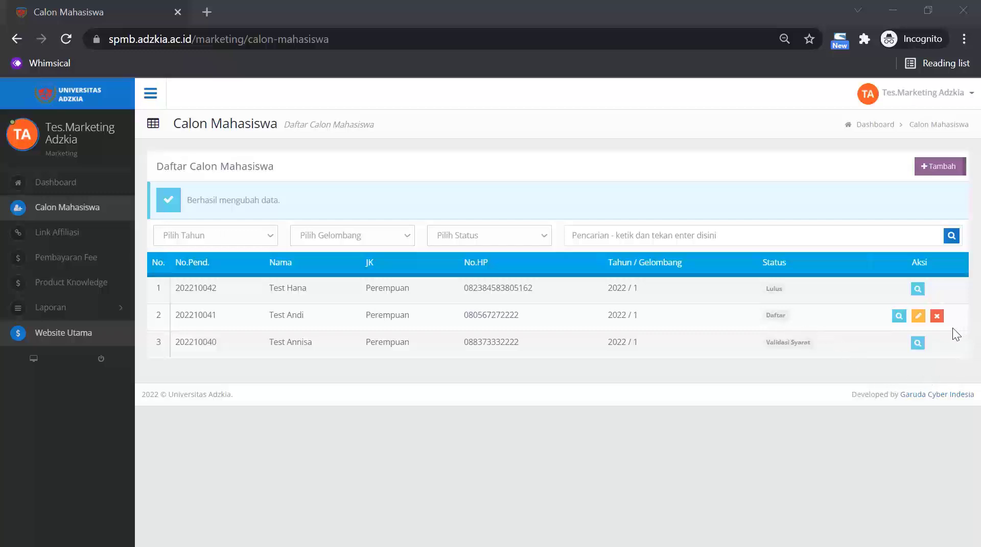
Delete the applicant in row 2, confirming with Hapus and acknowledging the success message.
left_click(936, 316)
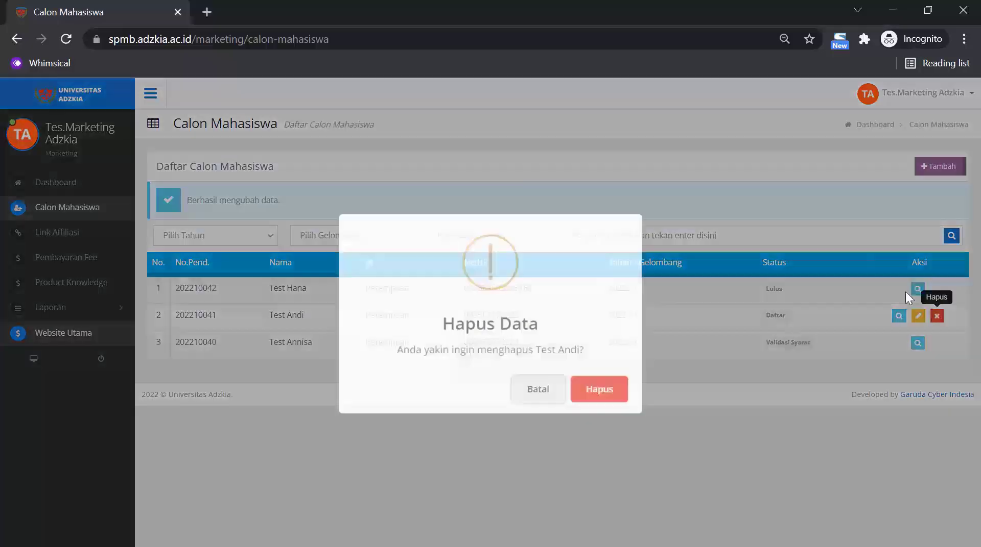
left_click(598, 392)
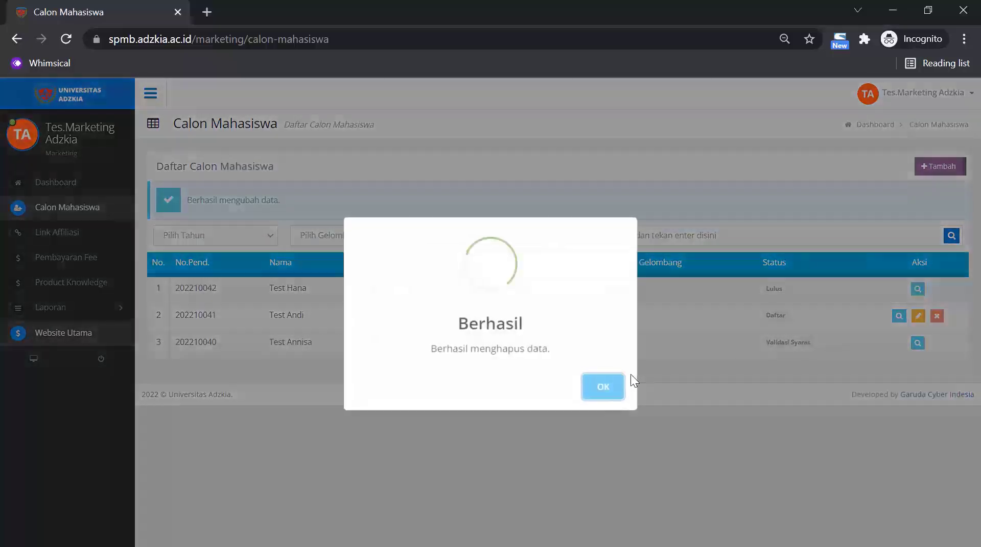
left_click(603, 388)
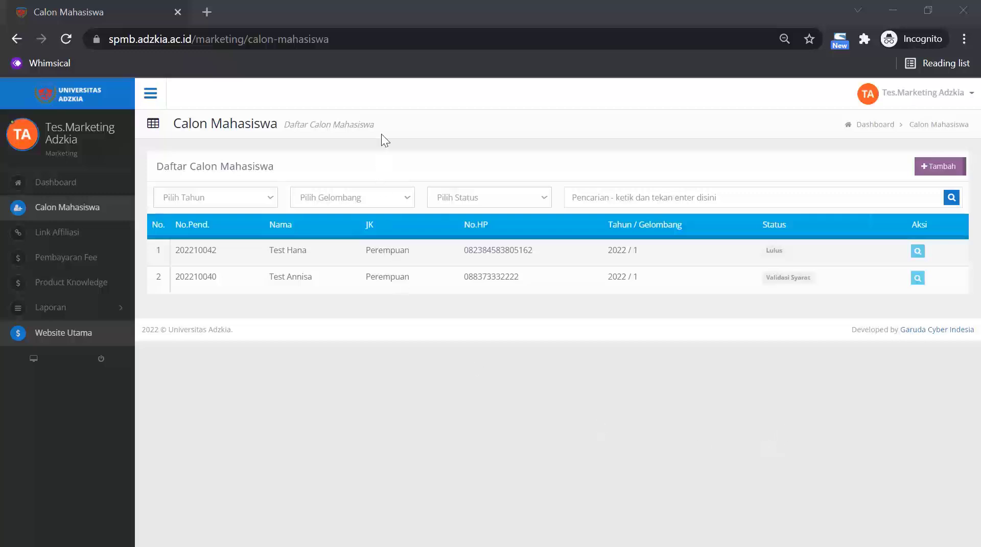
Go to spmb.adzkia.ac.id in a new tab and bring up the Daftar registration form.
left_click(208, 12)
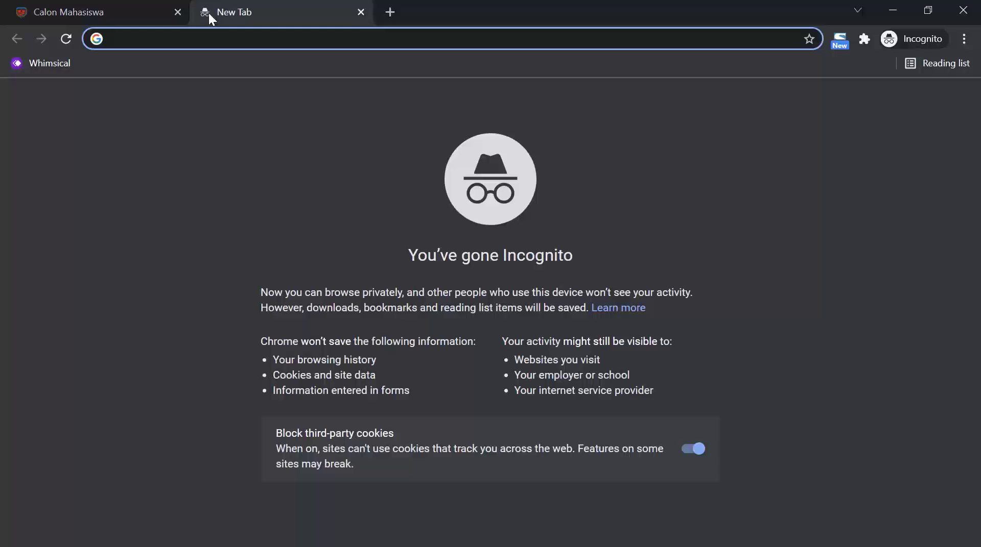
type("spmb.adzkia.ac.i")
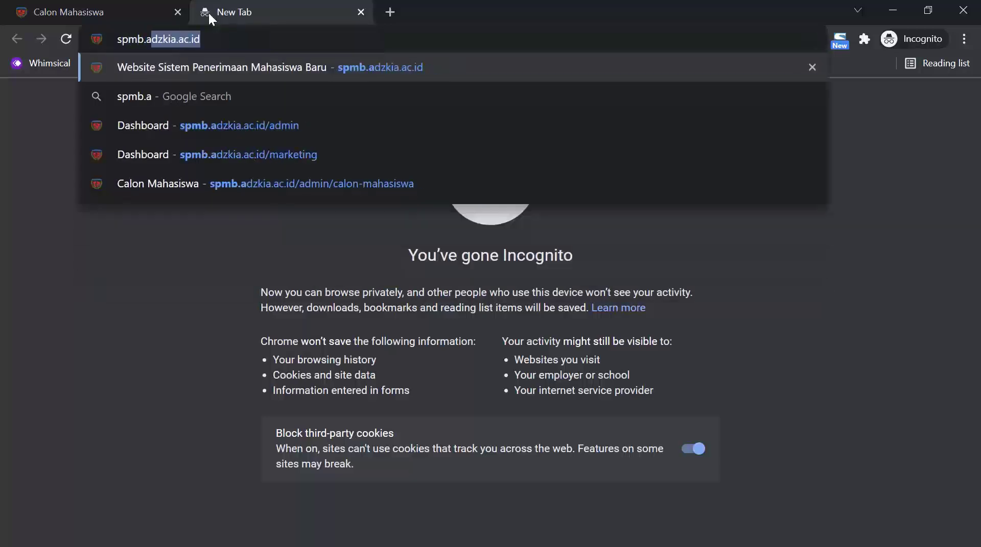
type("d")
key("Return")
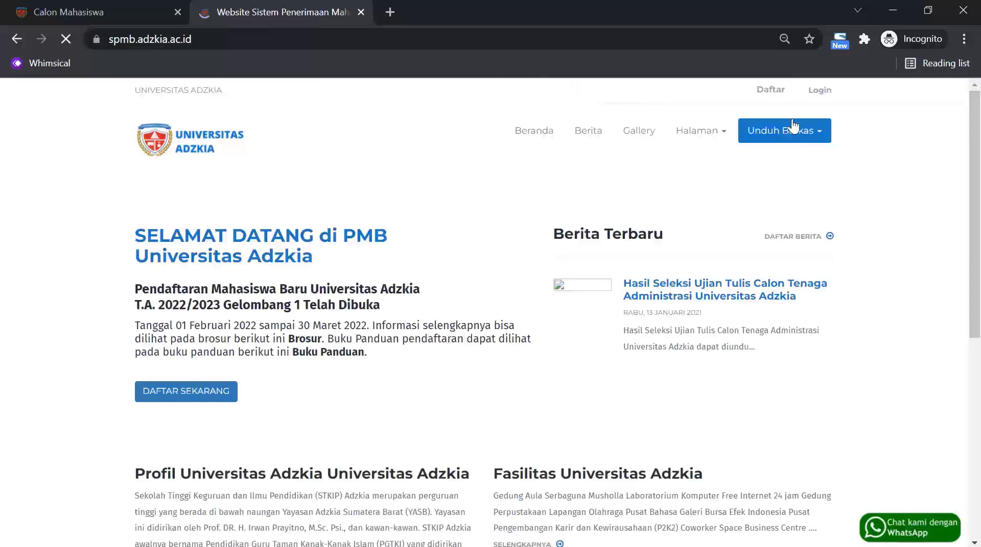
left_click(771, 91)
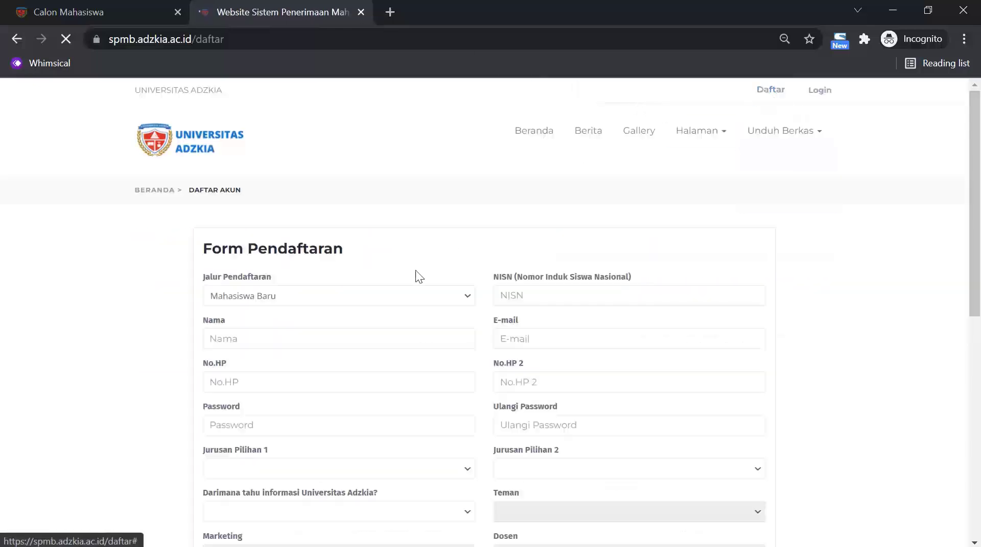
Pick Teman as referral source and Marketing as friend type, then return to the applicant tab.
scroll(358, 296, "down", 3)
left_click(330, 309)
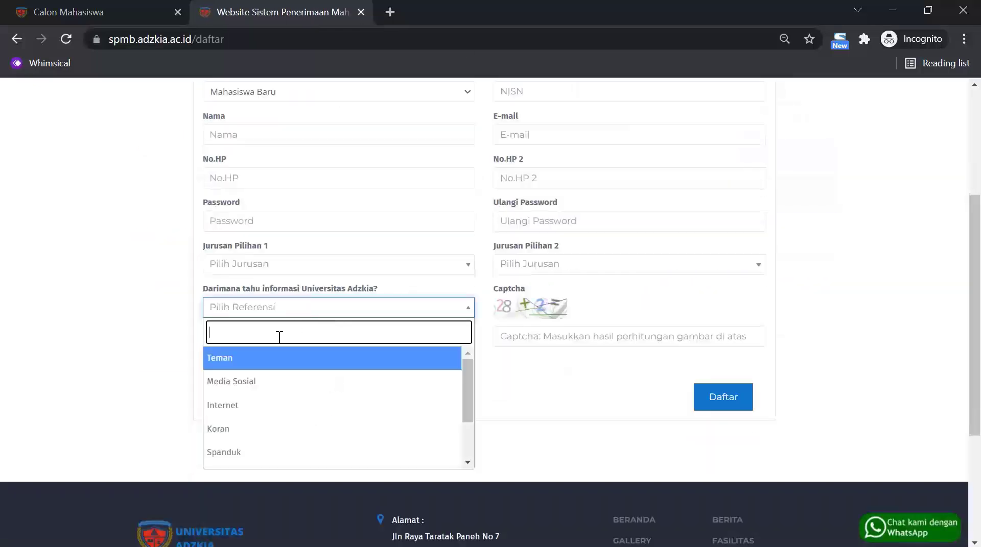
left_click(255, 357)
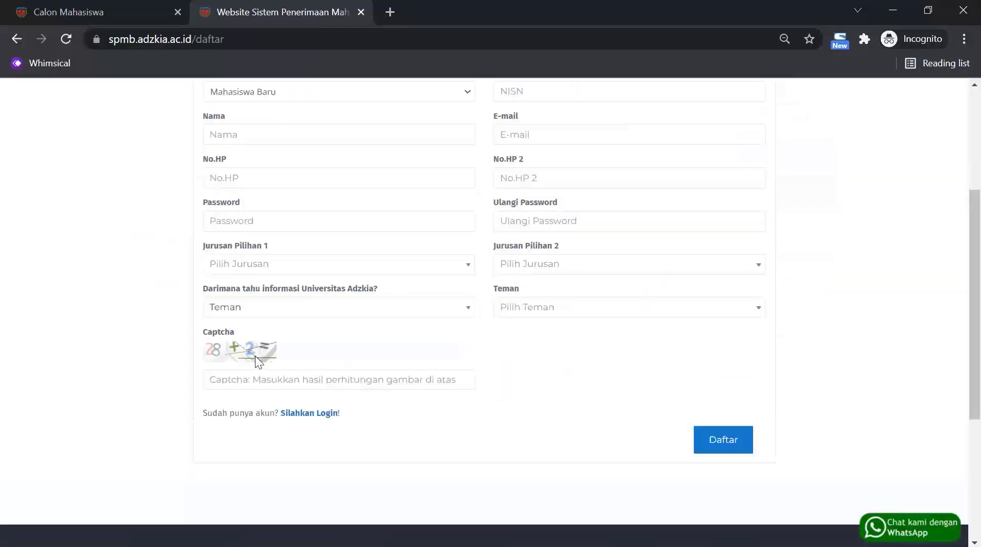
left_click(543, 310)
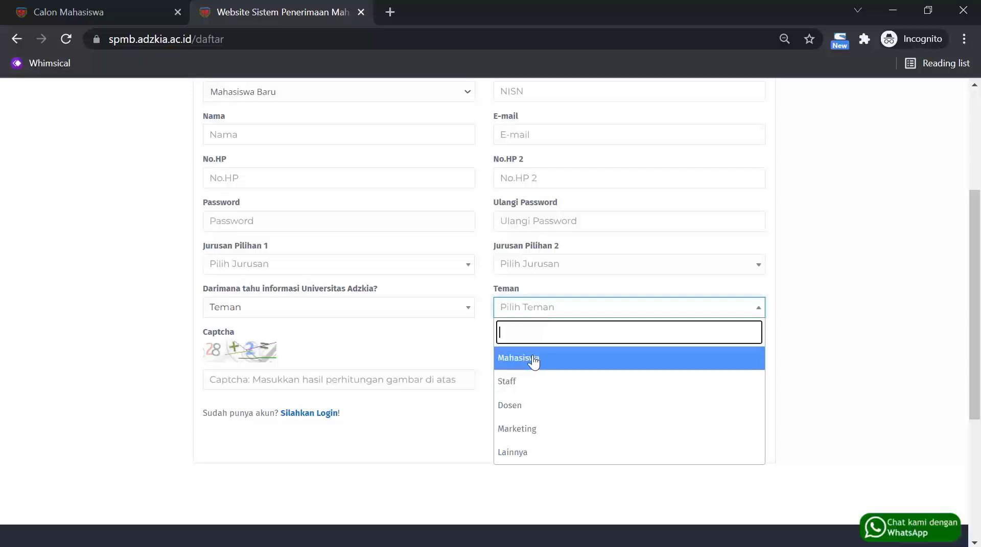
left_click(536, 436)
left_click(340, 351)
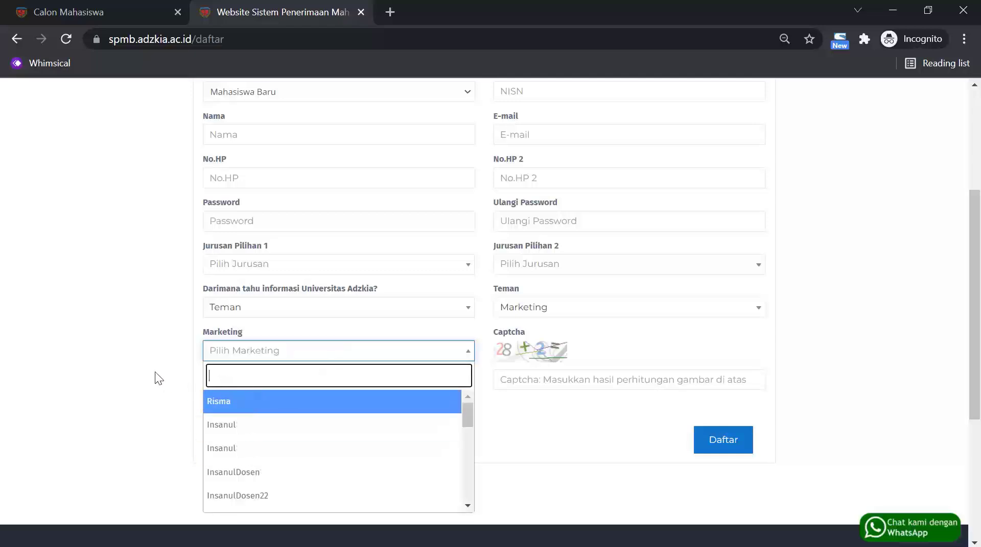
left_click(134, 11)
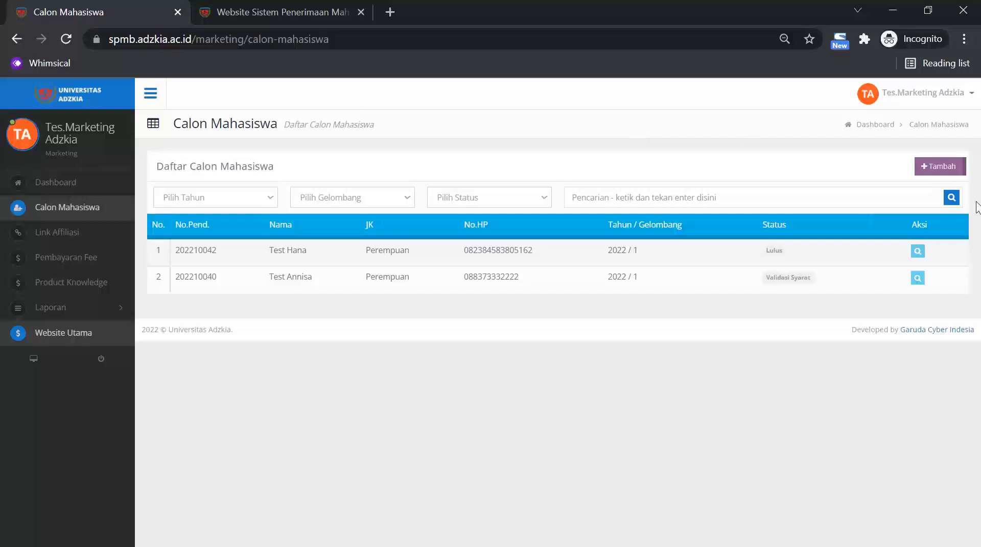
left_click(949, 175)
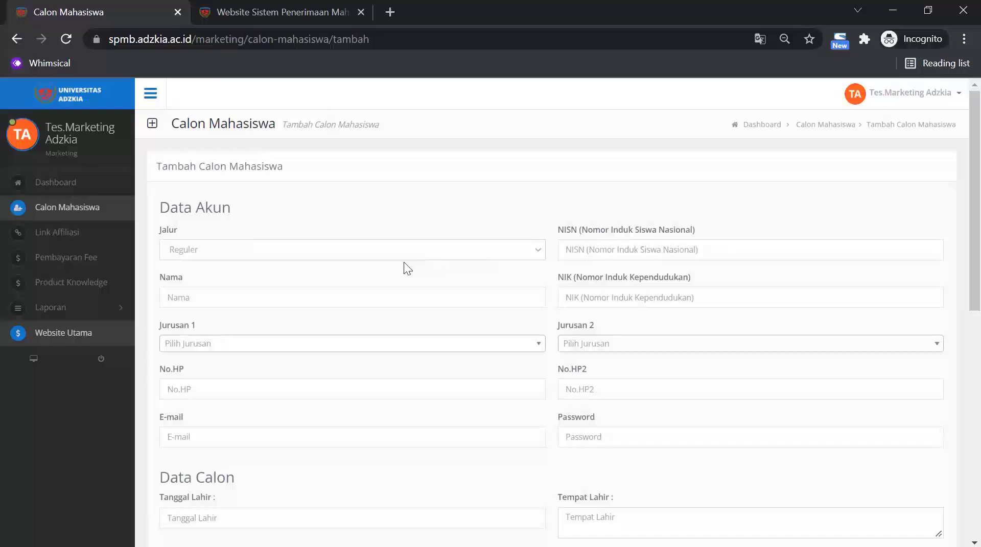
scroll(403, 261, "down", 1)
left_click(384, 200)
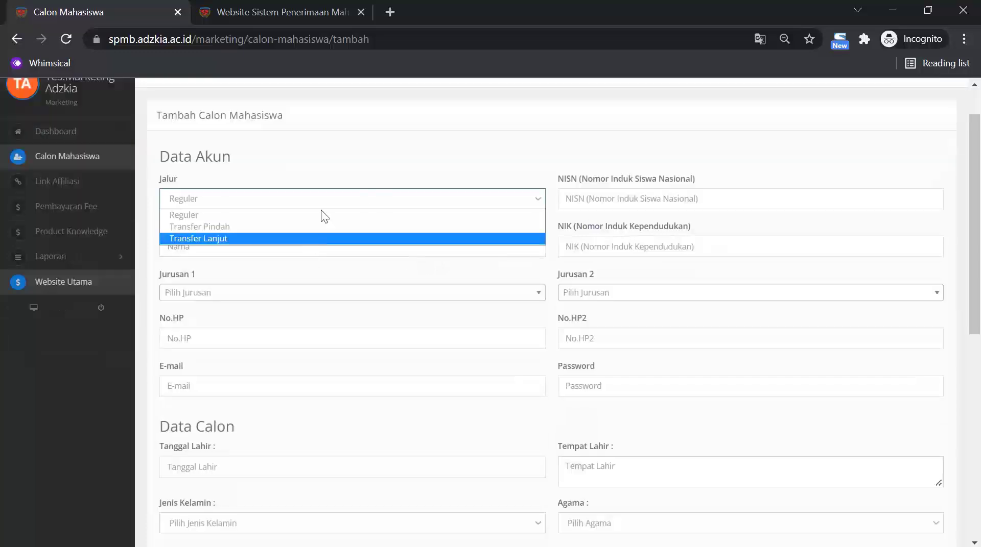
left_click(408, 161)
scroll(536, 245, "down", 1)
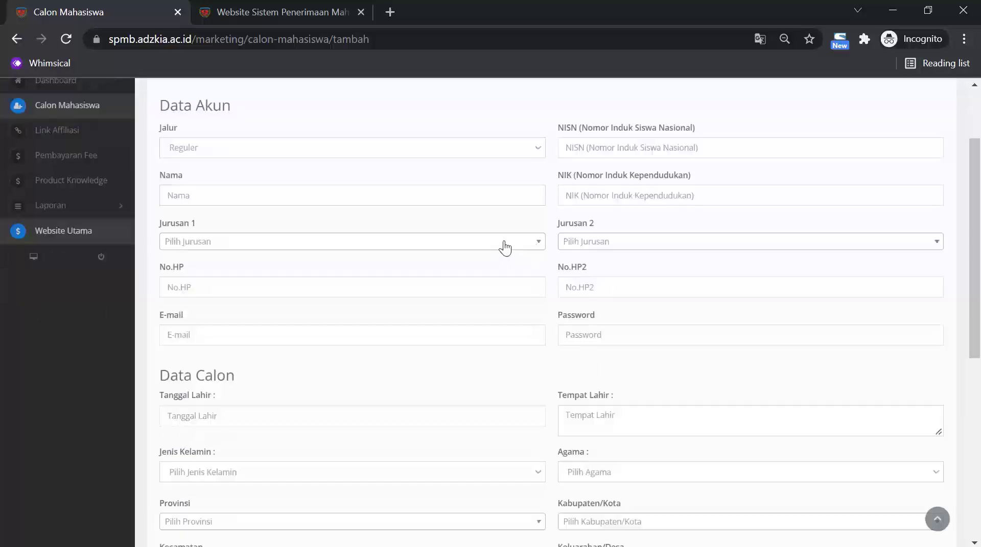
scroll(577, 256, "down", 8)
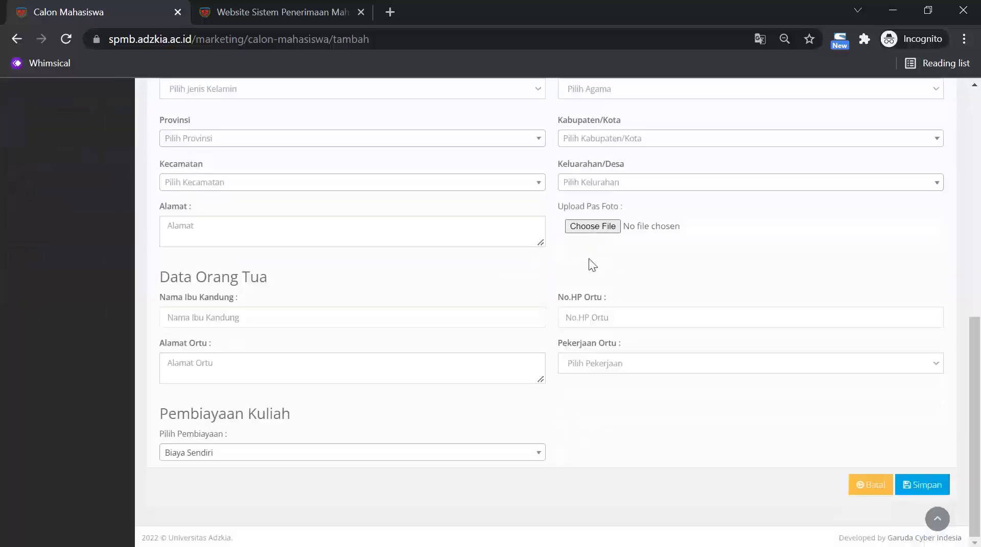
scroll(505, 378, "up", 10)
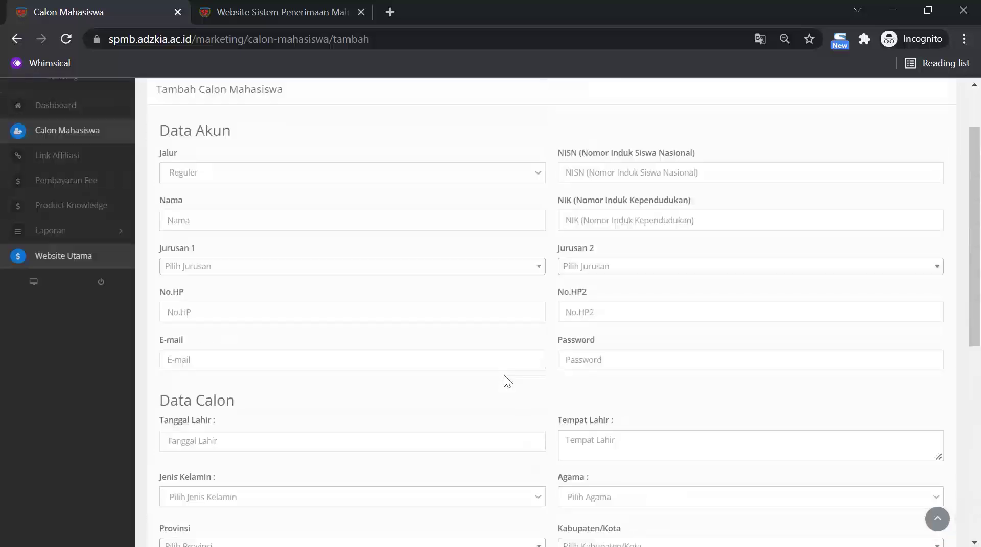
Enter the applicant's NISN, full name and NIK.
left_click(638, 250)
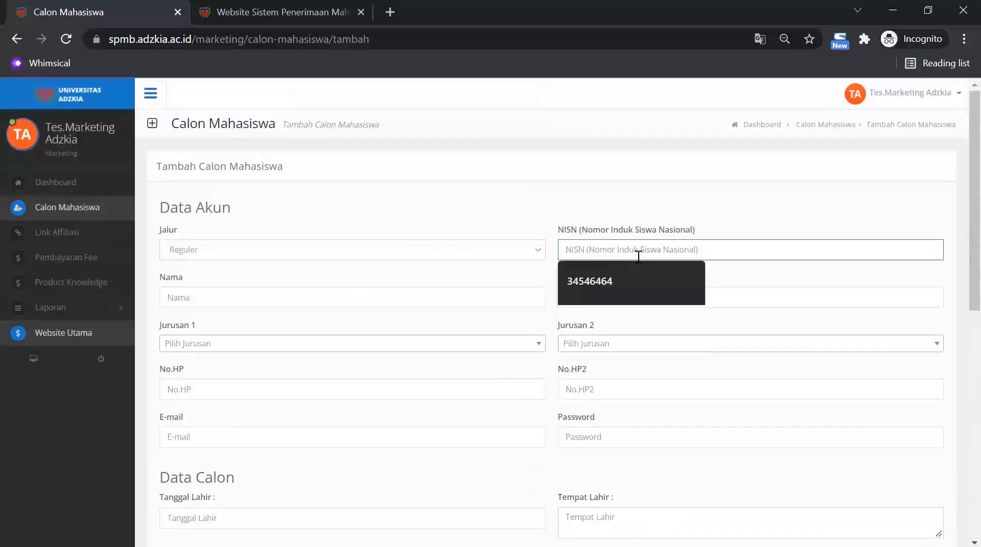
type("45666637777")
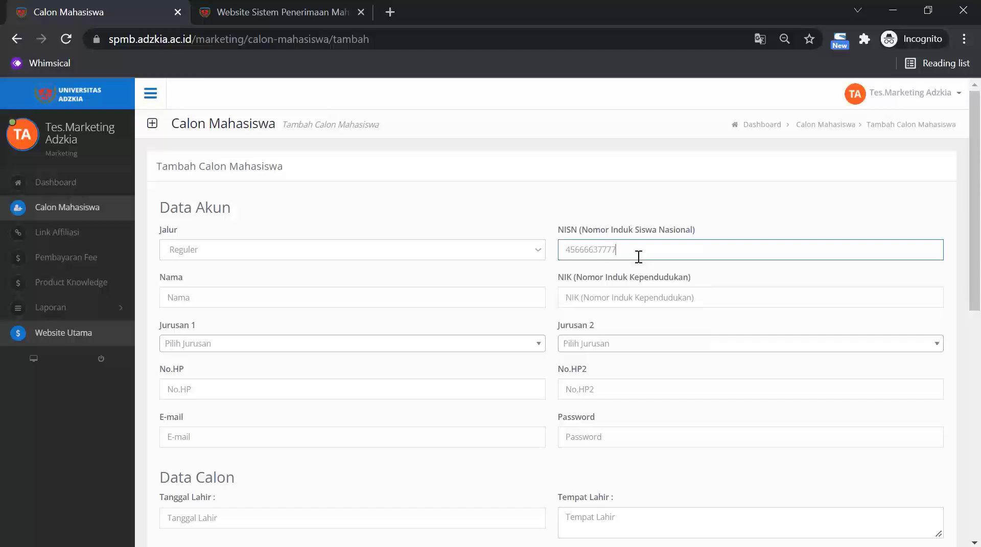
left_click(404, 298)
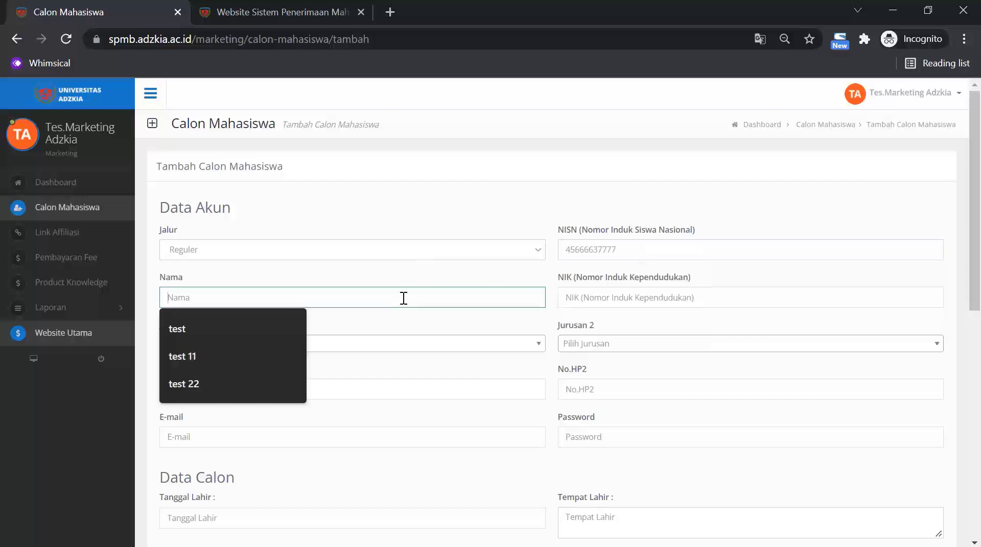
type("Test.")
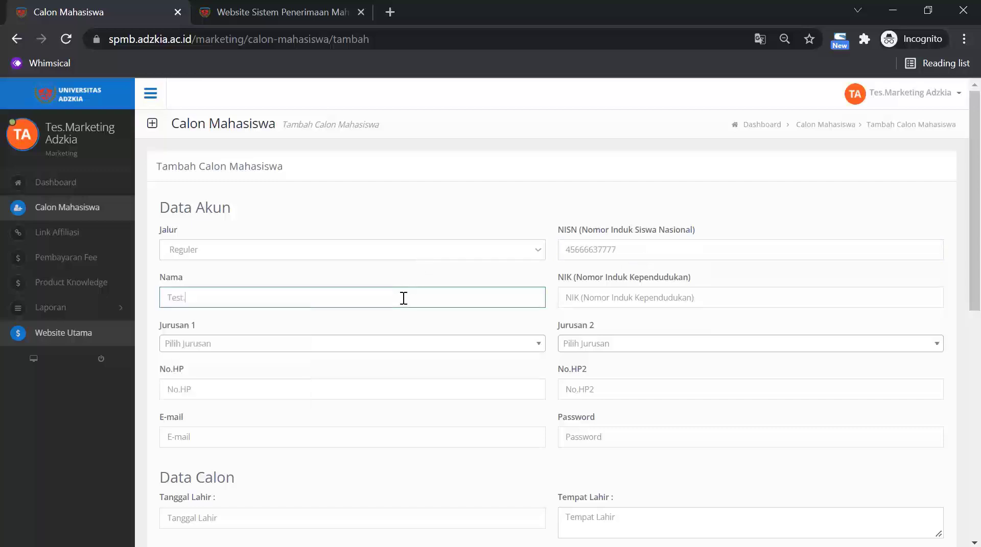
type(" almira")
left_click(638, 298)
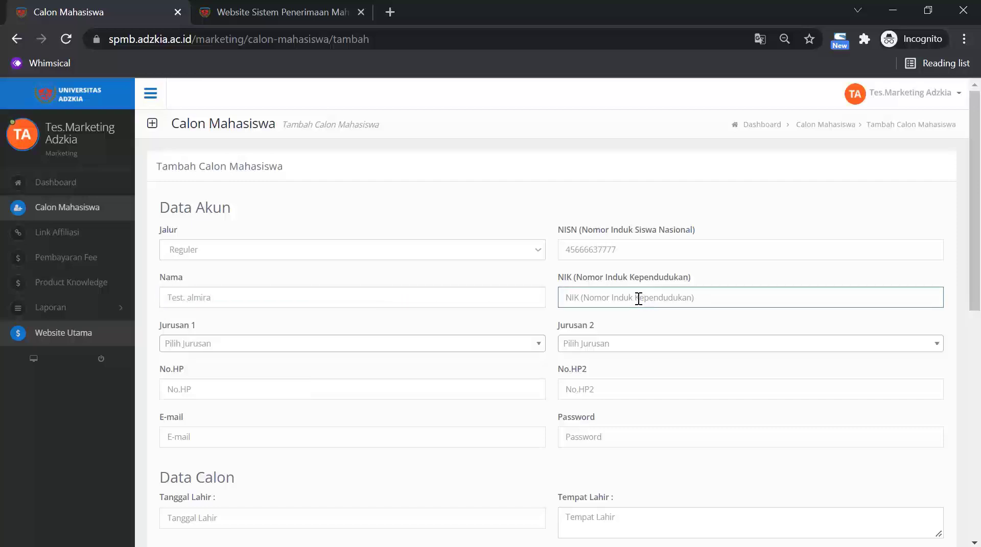
type("77889933333")
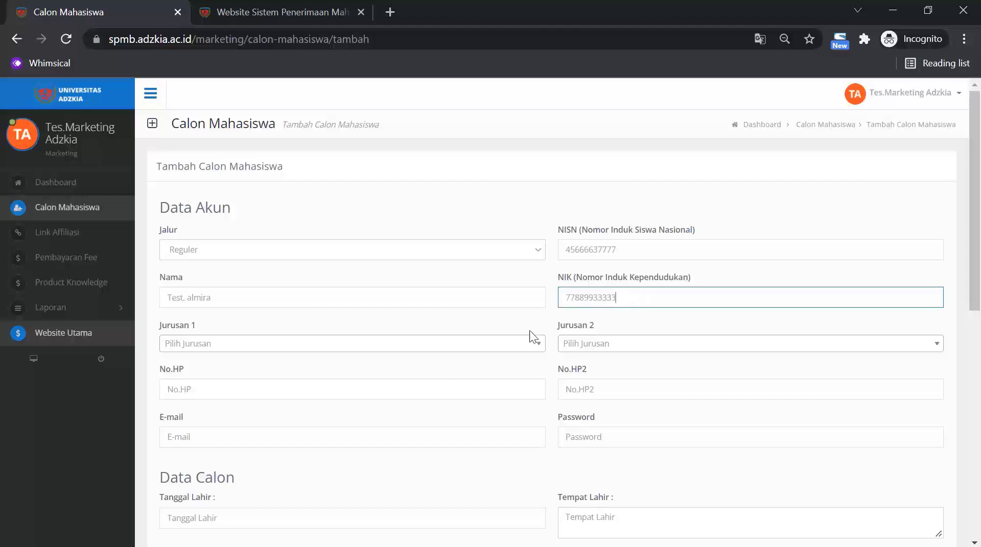
Choose PG-Paud as the first-choice major and PGSD as the second-choice major.
left_click(367, 346)
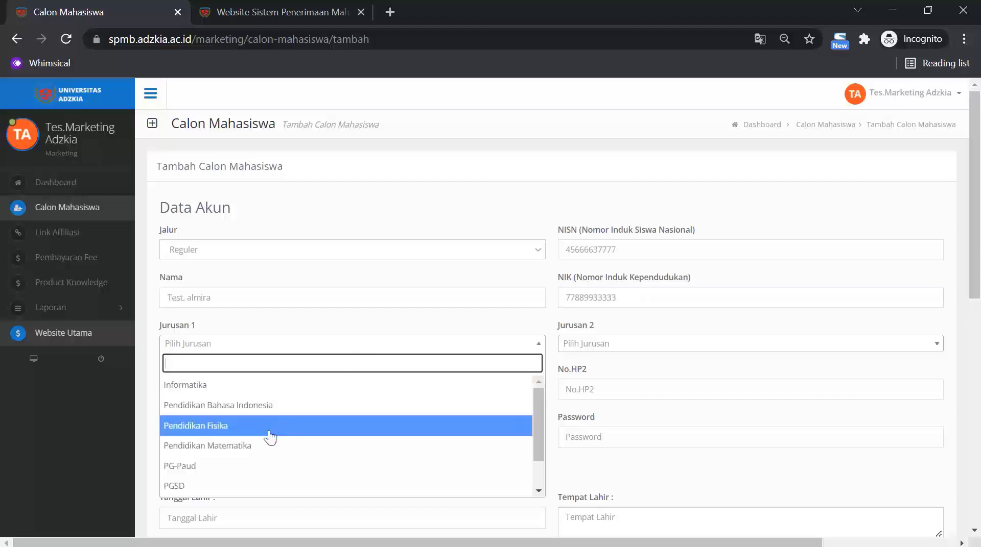
left_click(259, 466)
left_click(634, 352)
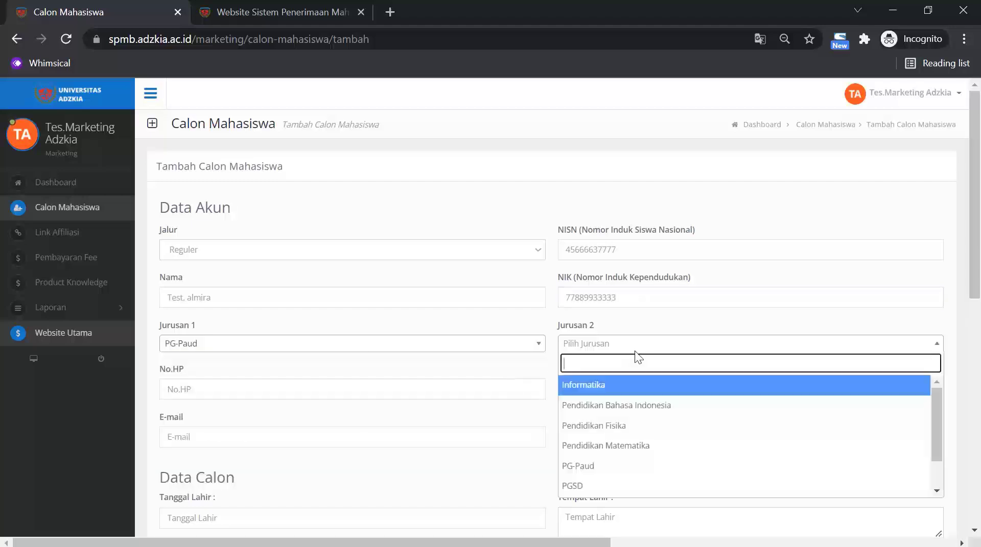
left_click(598, 486)
Enter the applicant's phone number, '-' as the second phone, and the e-mail address.
left_click(225, 386)
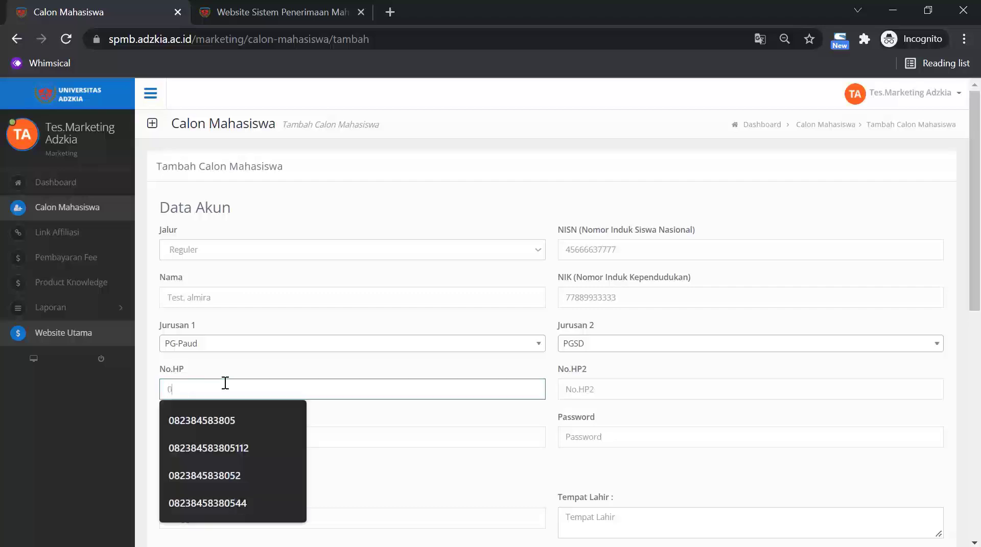
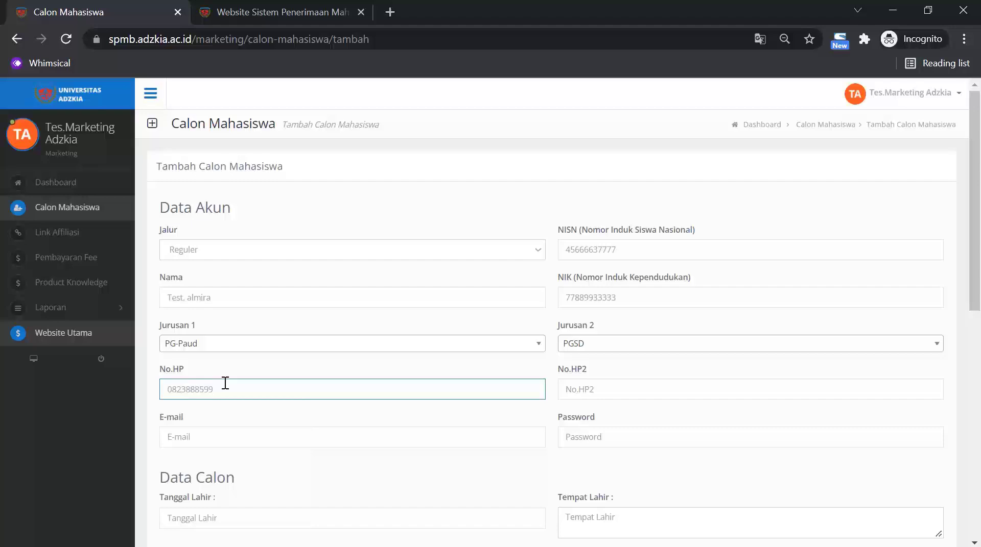
scroll(231, 383, "down", 2)
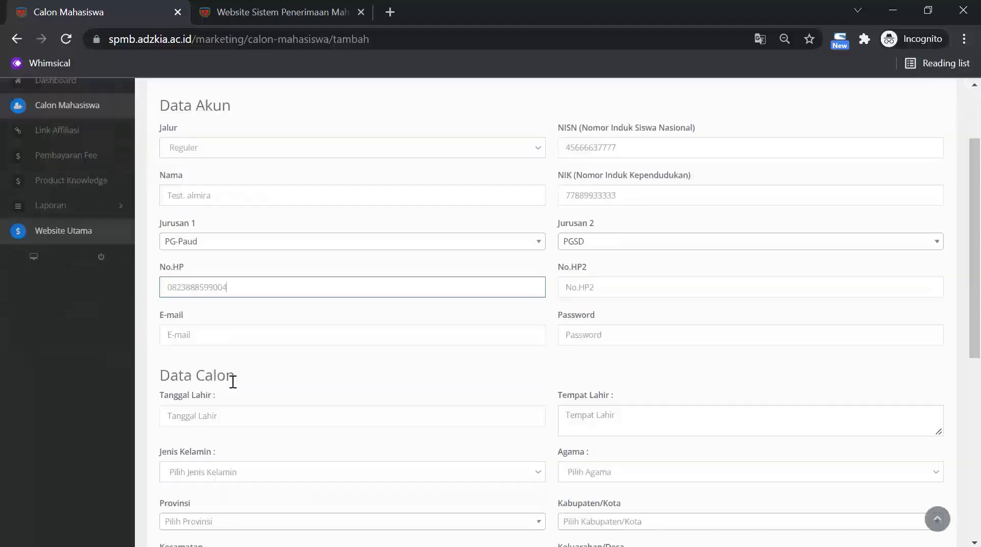
scroll(234, 365, "down", 1)
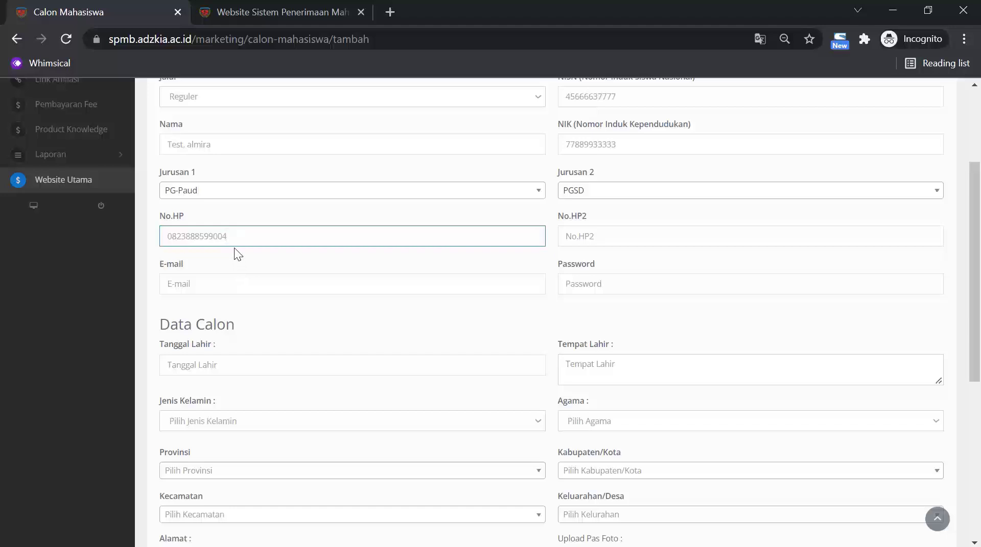
left_click_drag(201, 221, 87, 184)
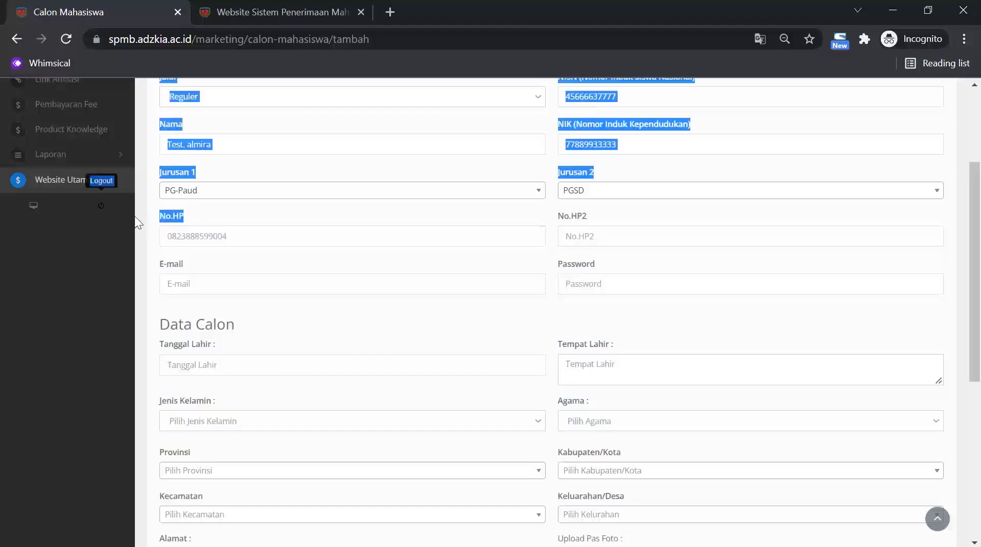
left_click(184, 225)
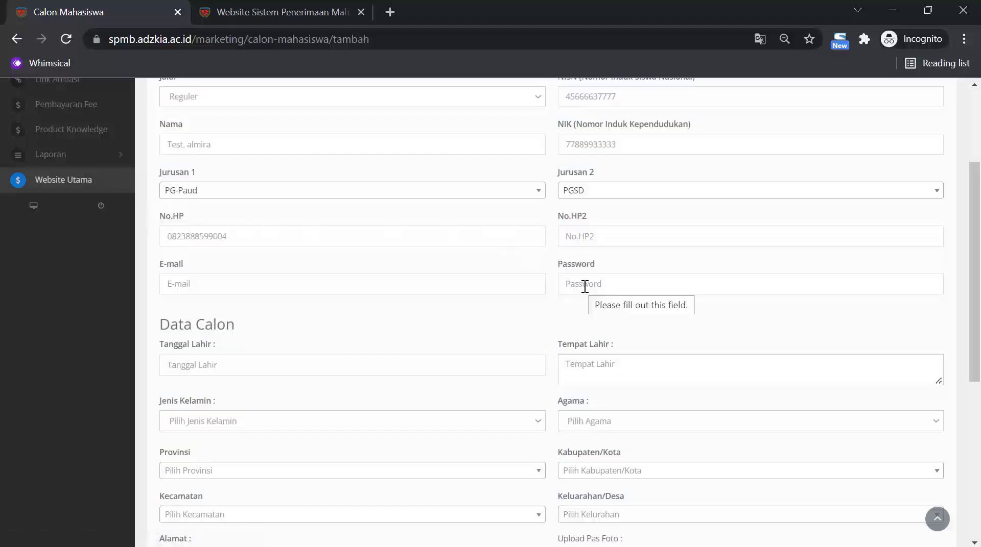
left_click(595, 234)
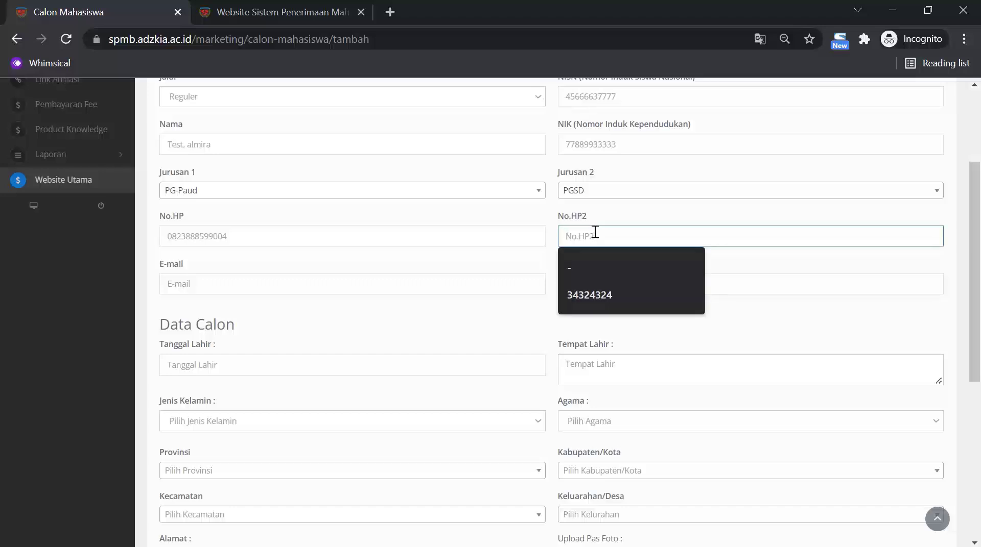
type("-")
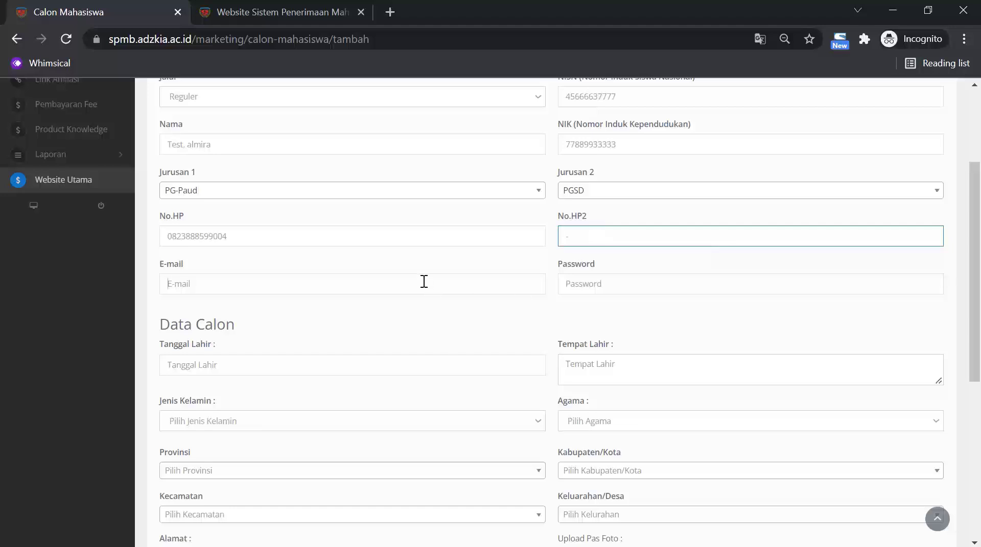
left_click(423, 282)
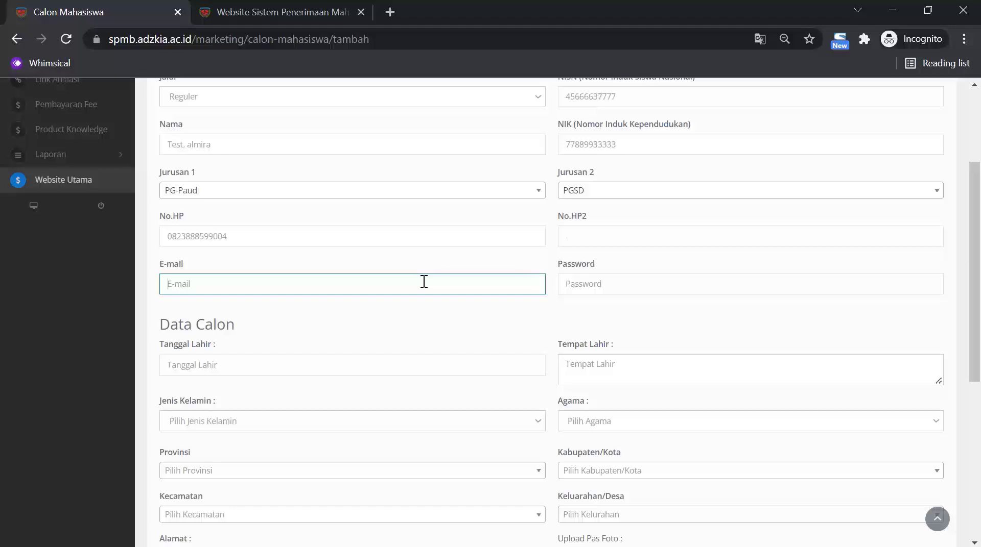
left_click(607, 279)
Enter the account password and set the birth date to 5 January 2000.
type("123")
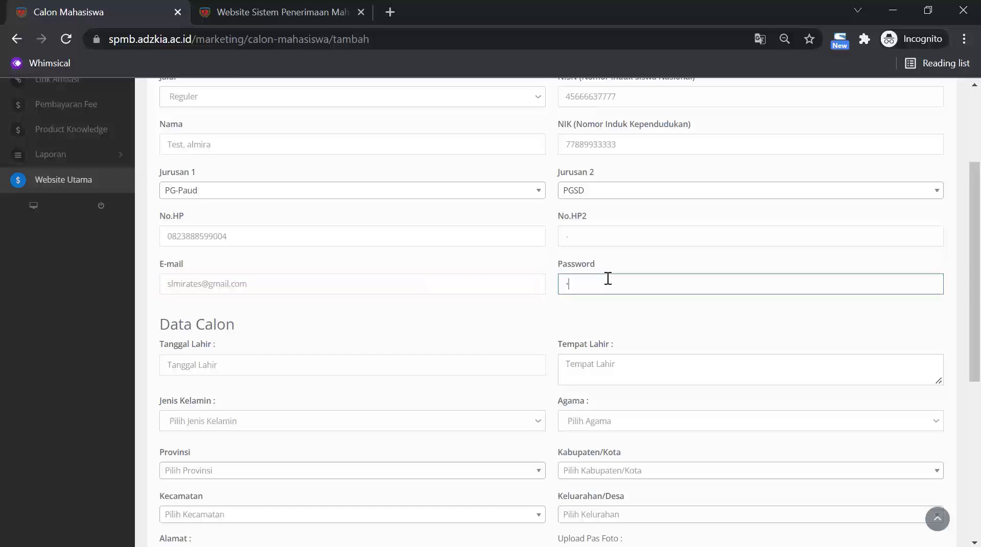
type("456")
scroll(593, 283, "down", 2)
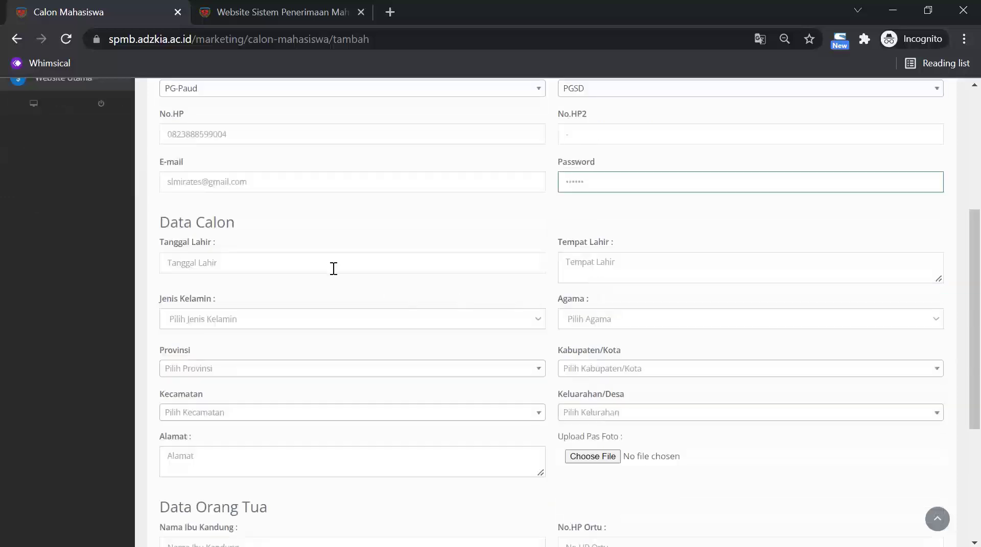
left_click(327, 266)
left_click(280, 292)
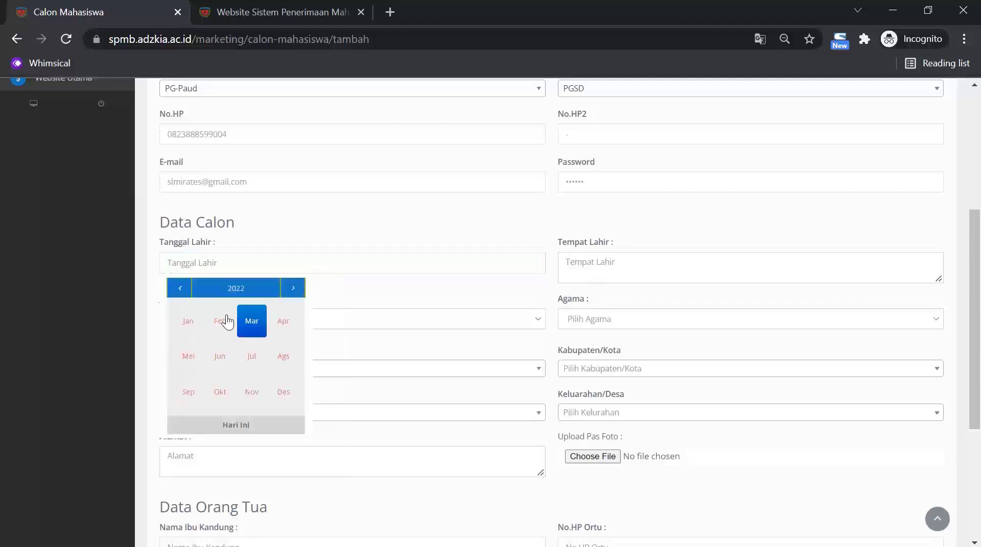
left_click(228, 295)
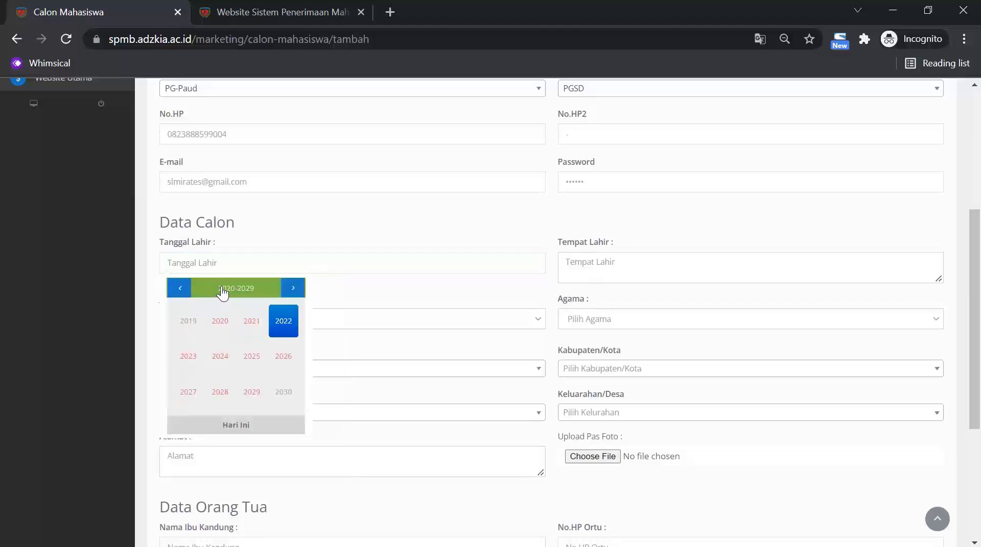
left_click(179, 288)
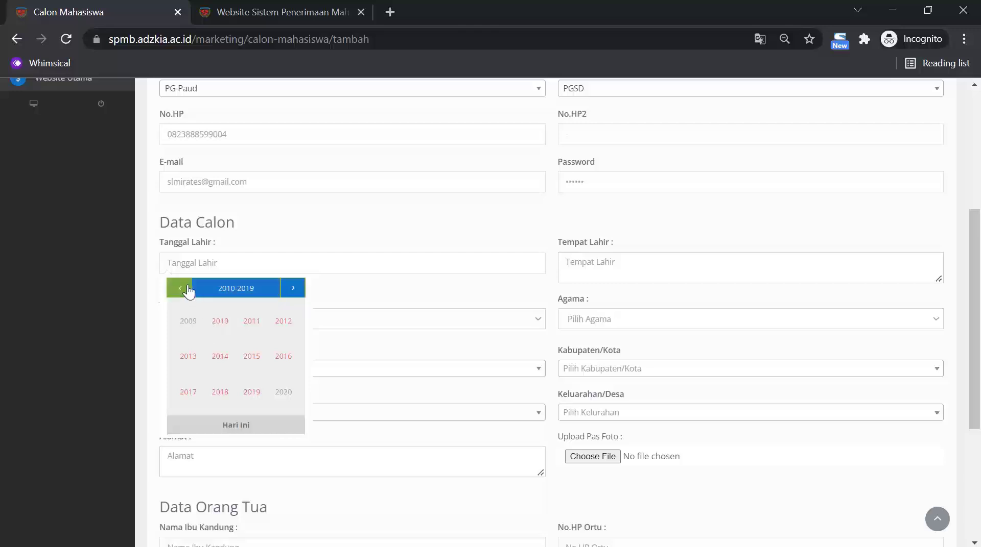
left_click(186, 288)
left_click(225, 321)
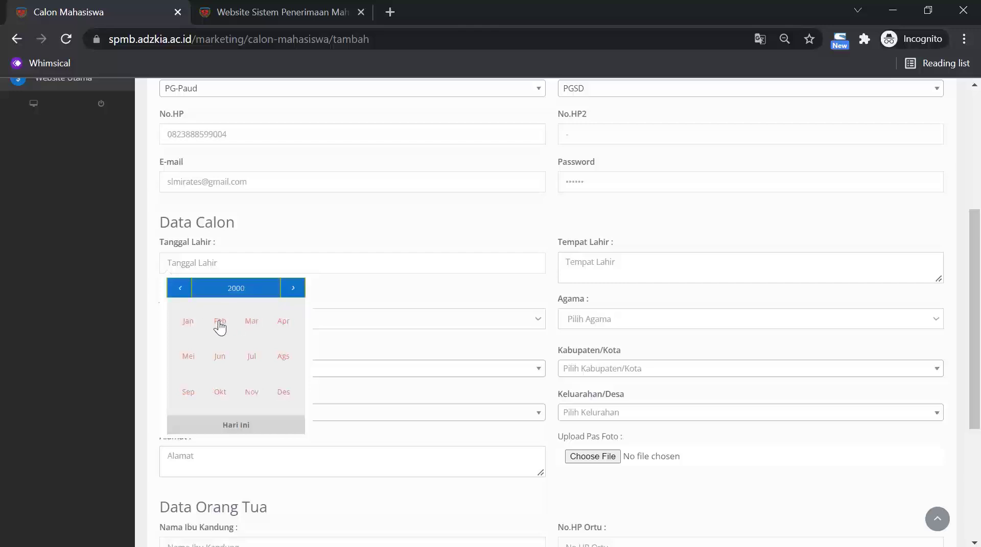
left_click(190, 329)
left_click(253, 357)
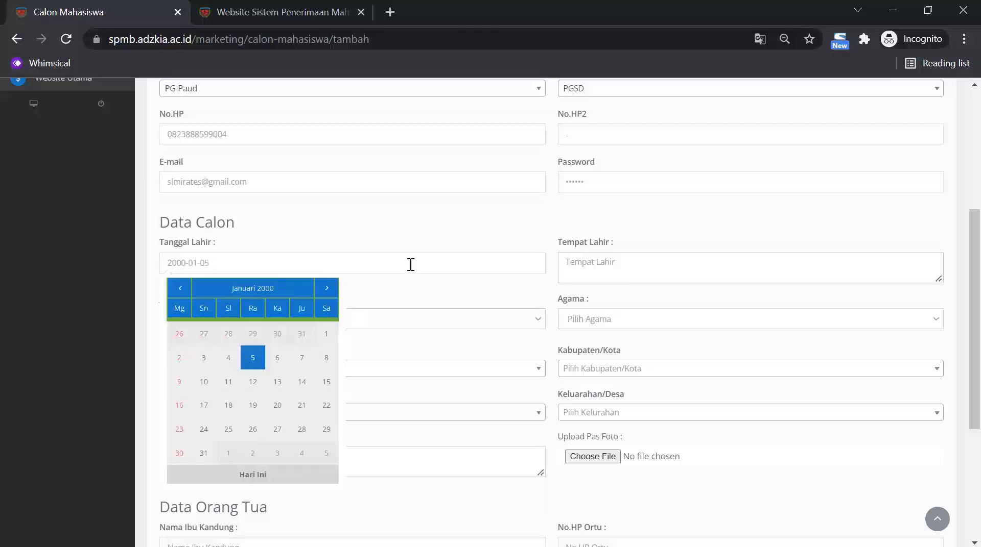
Set birthplace to jakarta, gender to Perempuan and religion to Islam.
left_click(598, 256)
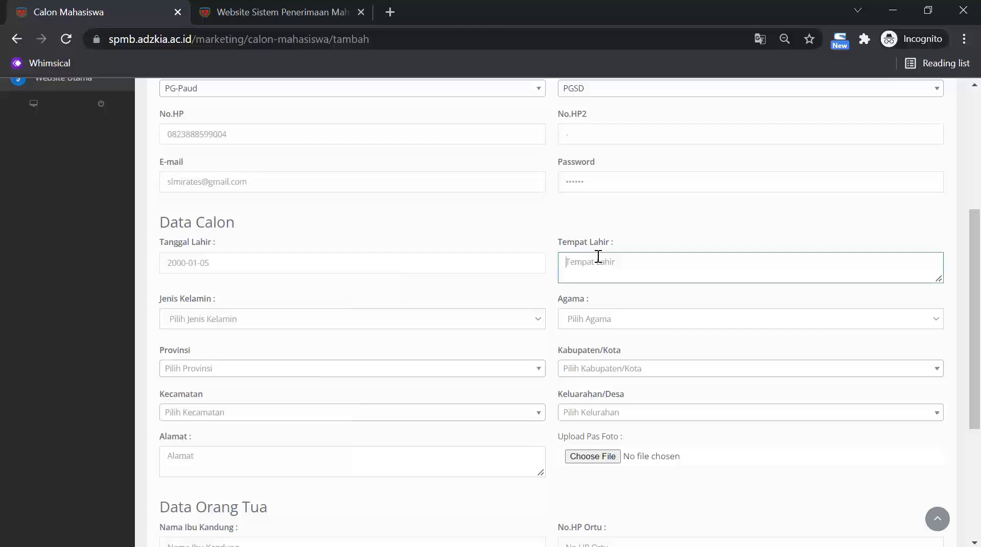
type("jakarta")
left_click(487, 319)
left_click(337, 373)
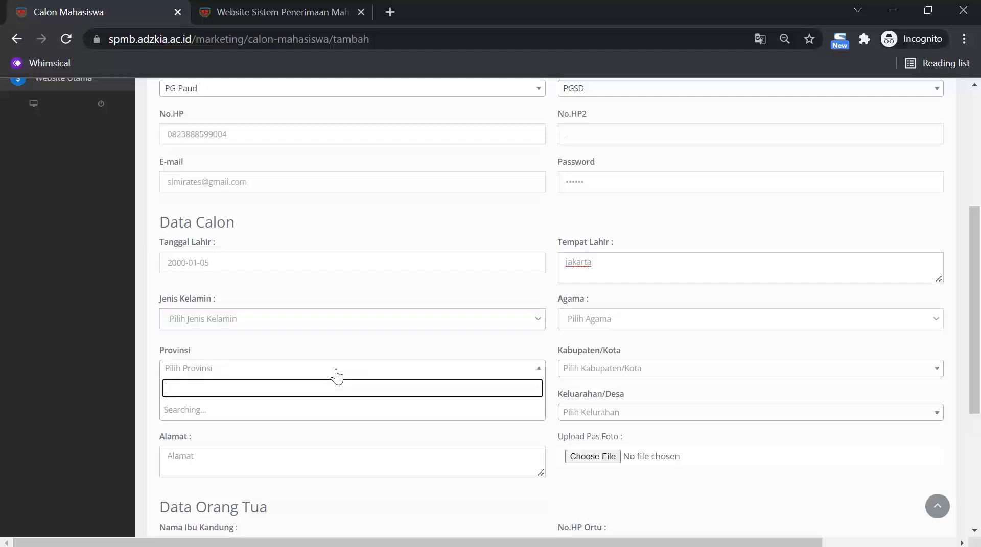
left_click(338, 326)
left_click(326, 358)
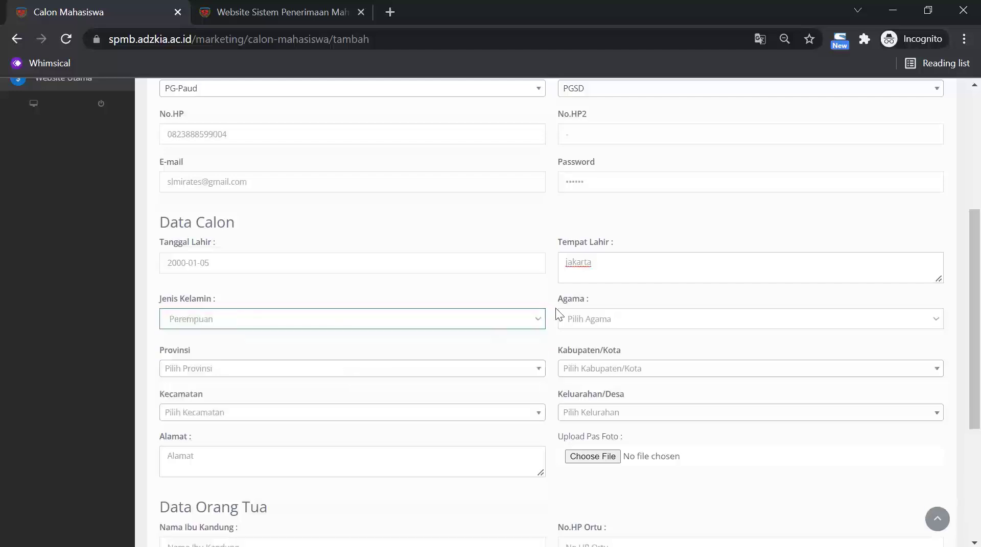
left_click(591, 322)
left_click(593, 347)
Set the region to Jambi, KAB. MERANGIN, Bangko, Dusun Bangko and enter the street address.
scroll(582, 337, "down", 2)
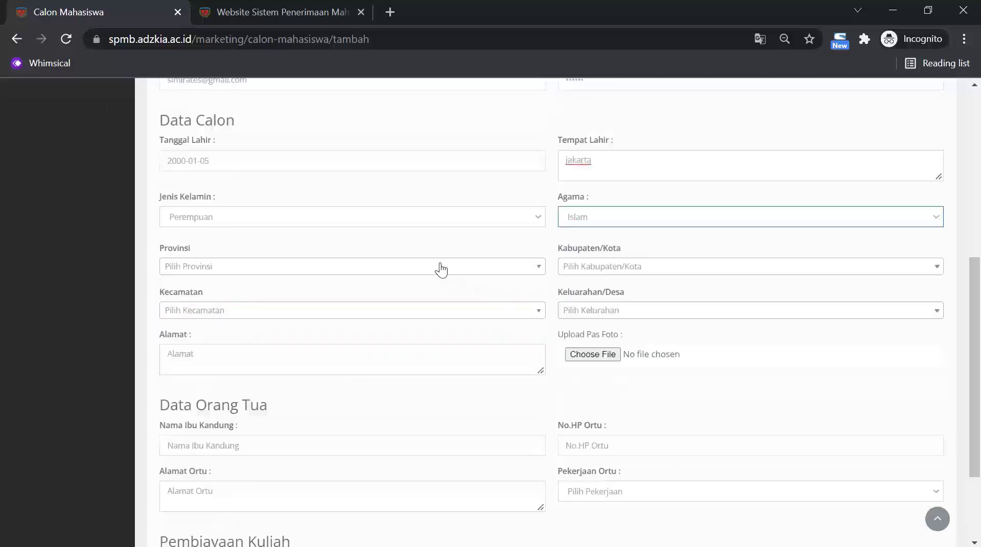
left_click(441, 270)
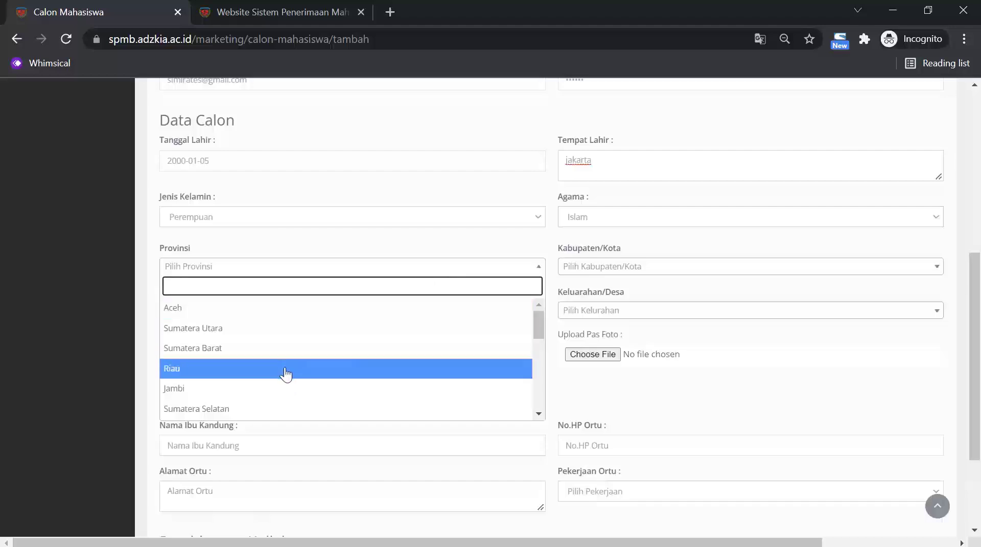
left_click(281, 389)
left_click(675, 266)
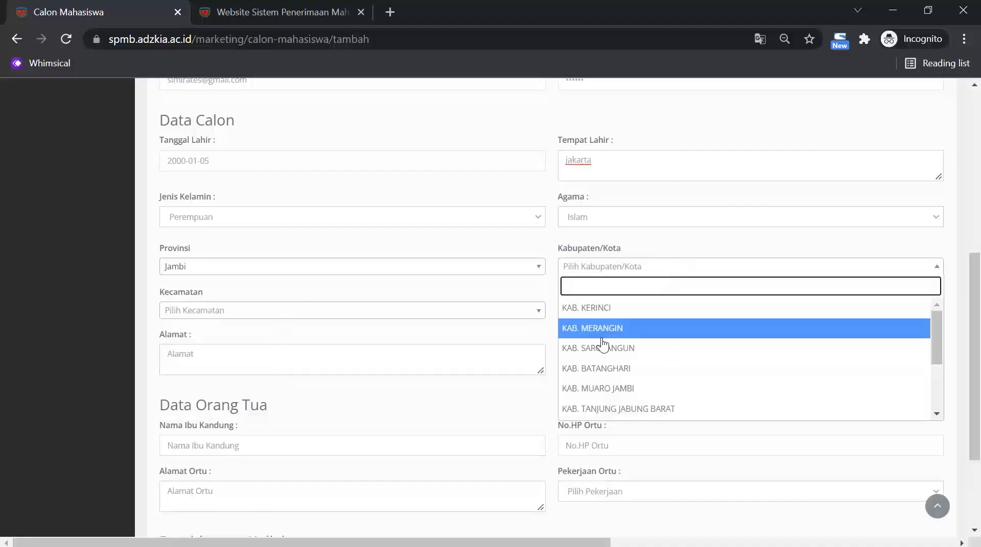
left_click(601, 337)
left_click(403, 314)
left_click(319, 378)
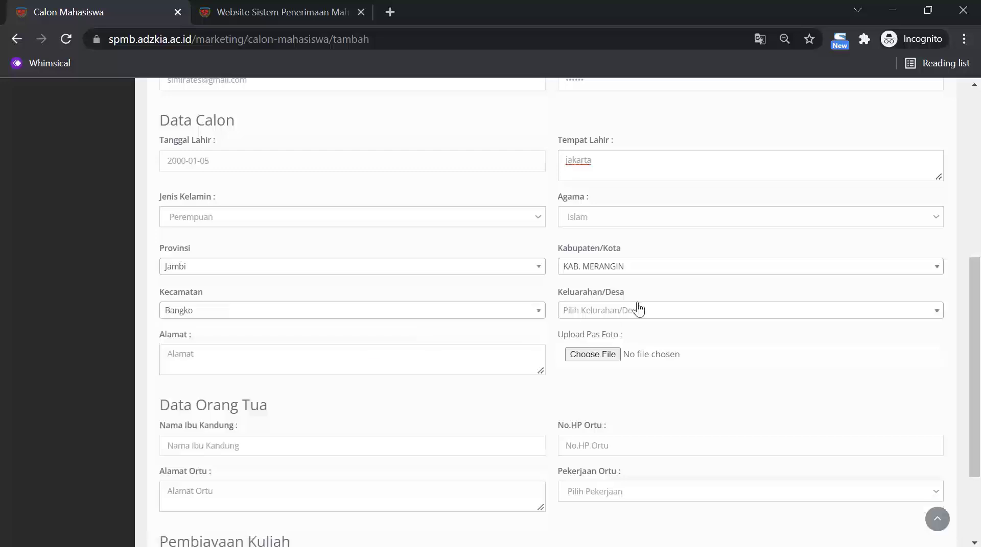
left_click(638, 310)
left_click(594, 372)
left_click(353, 359)
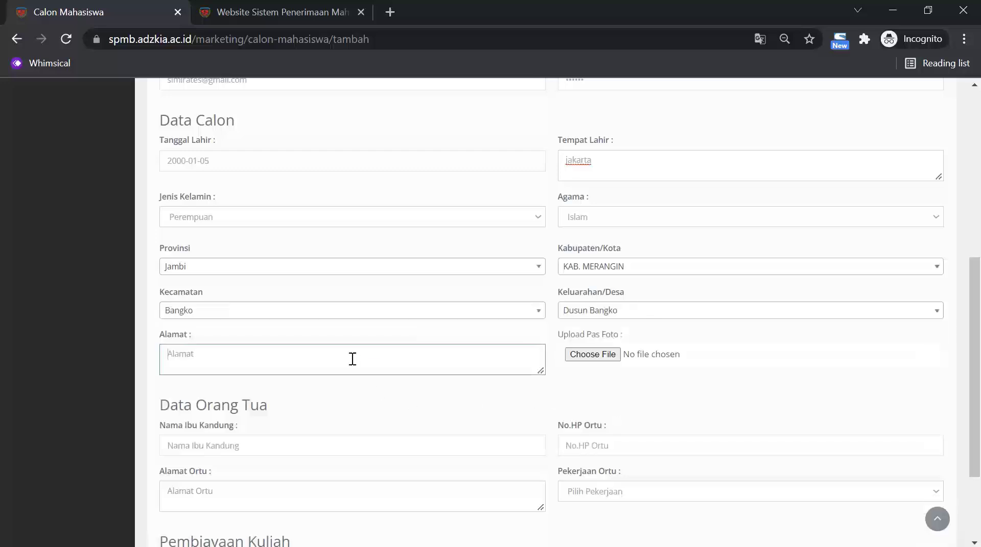
type("jl.hang")
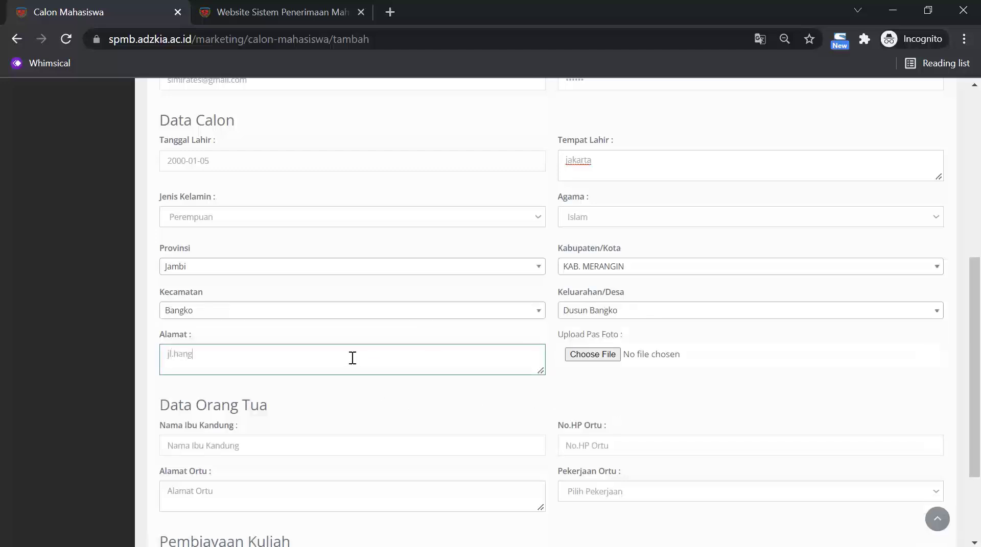
type("tuah")
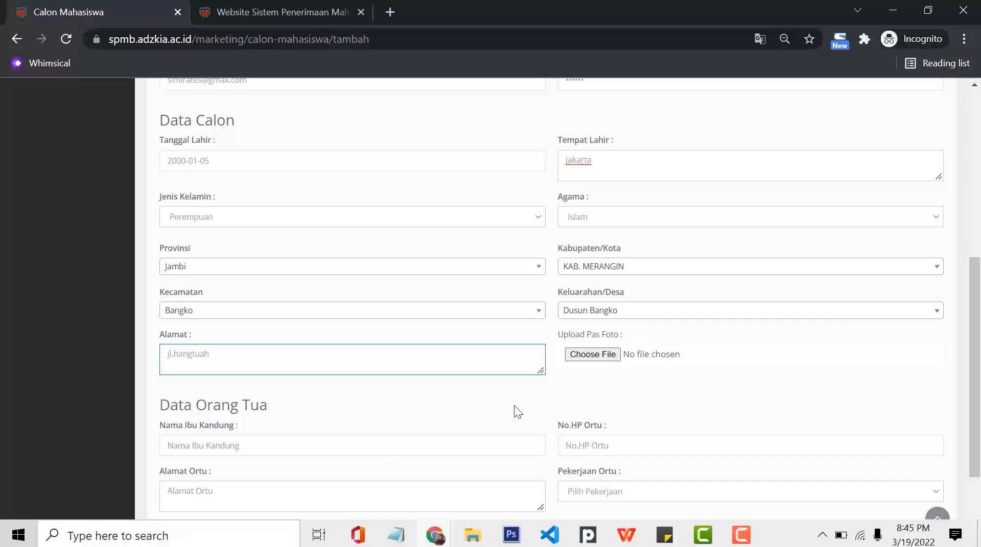
Attach the photo IMG_20210928_103250.jpg to the applicant form.
scroll(557, 358, "down", 2)
left_click(593, 252)
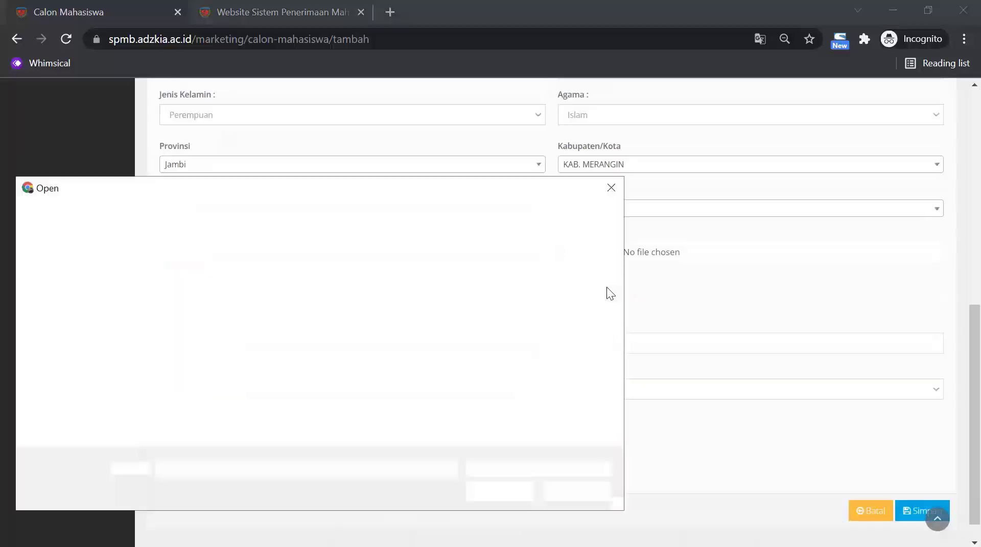
scroll(484, 403, "down", 1)
scroll(484, 402, "down", 2)
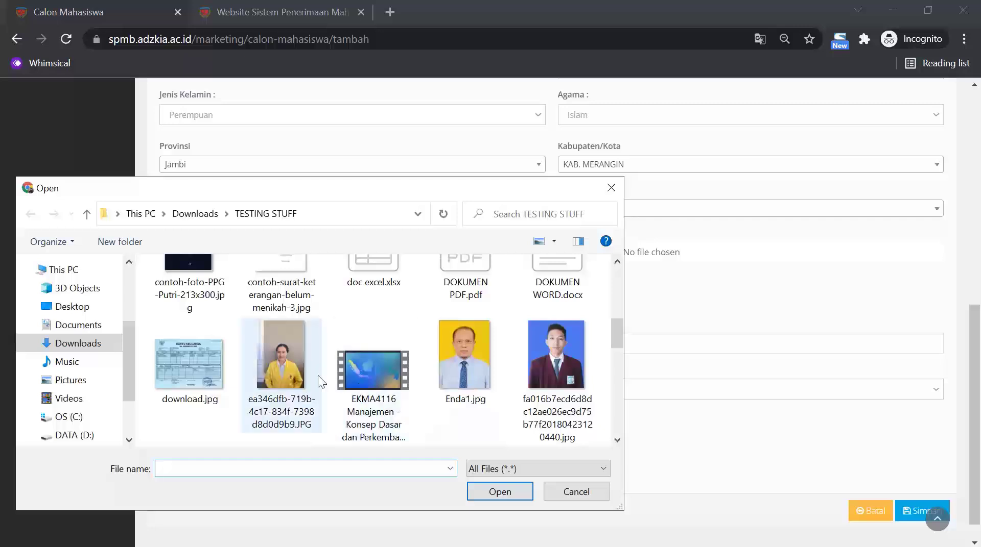
scroll(318, 375, "down", 2)
left_click(189, 291)
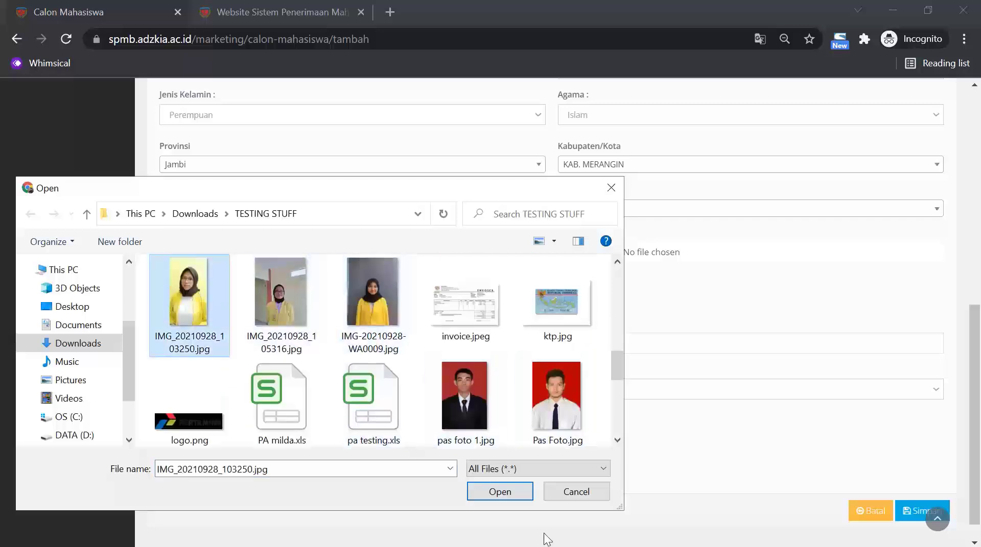
left_click(493, 492)
scroll(587, 374, "down", 1)
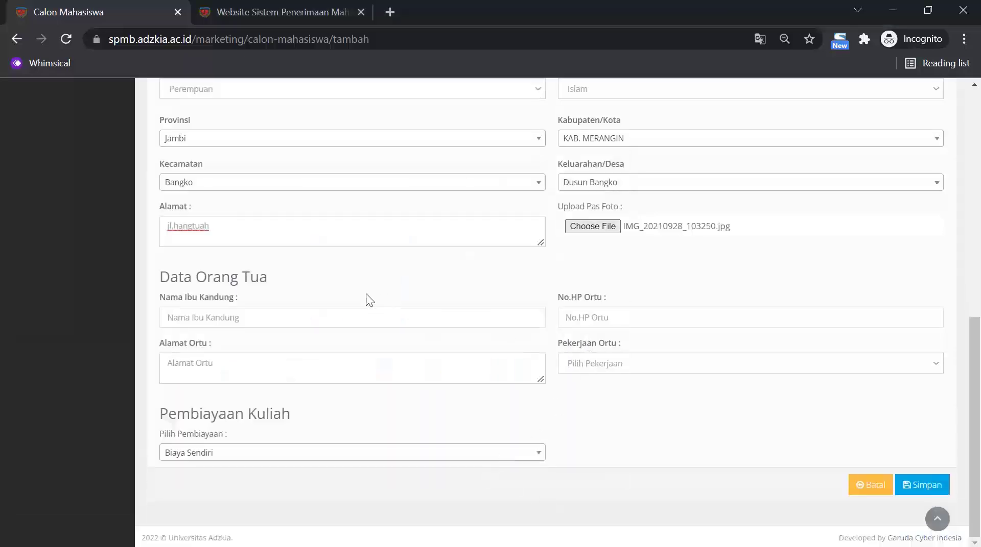
Enter the mother's name, parent's phone and address, and set parent occupation to Pegawai Negri.
left_click(329, 319)
type("hamidah")
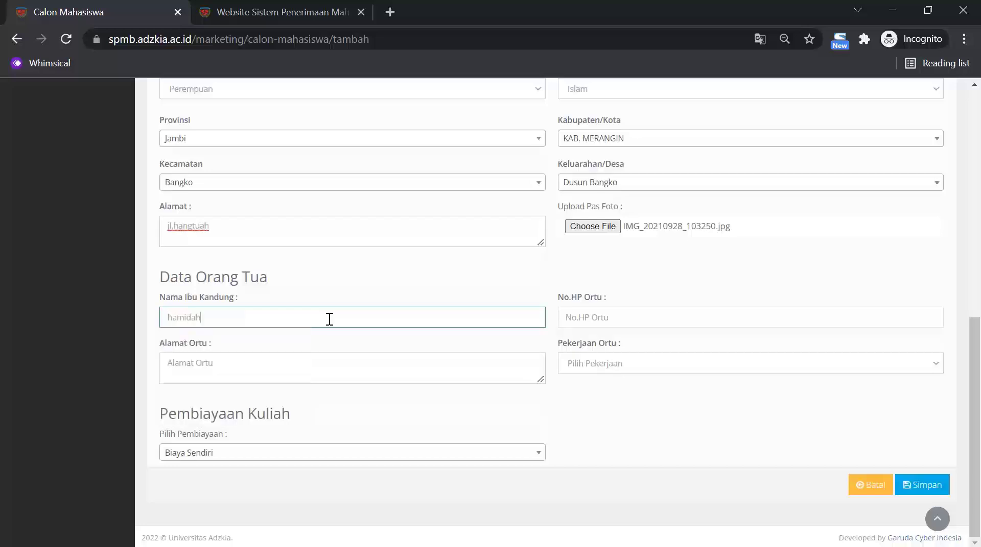
left_click(639, 319)
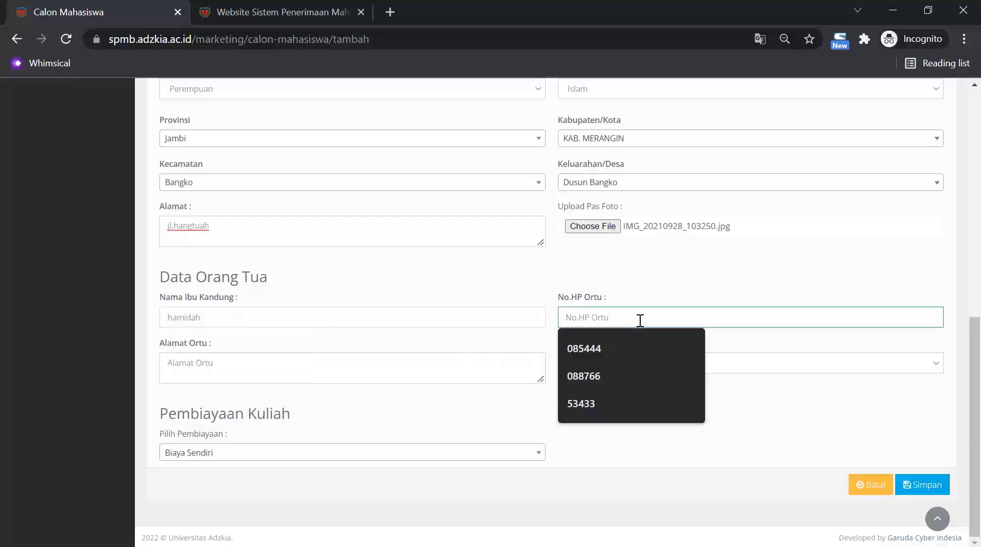
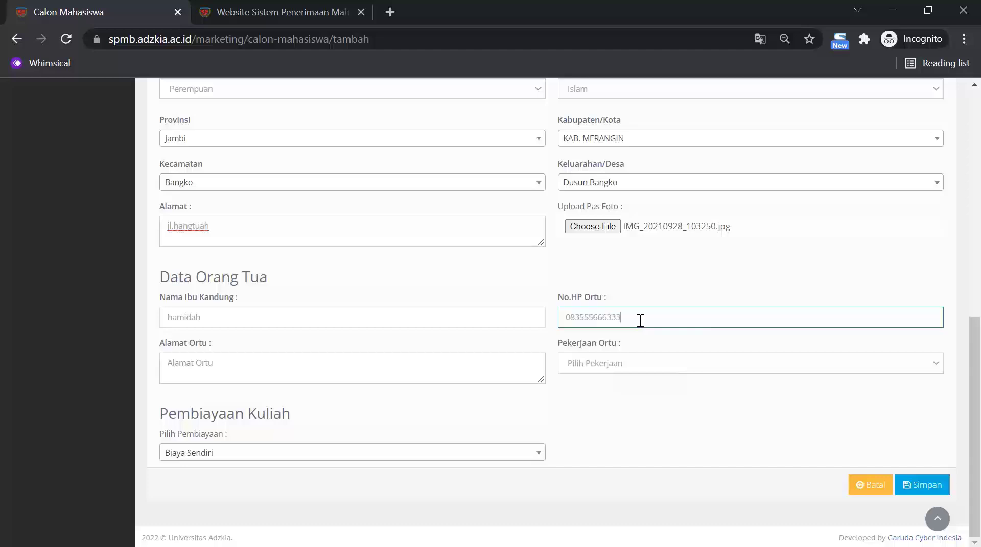
left_click(491, 376)
type("jl")
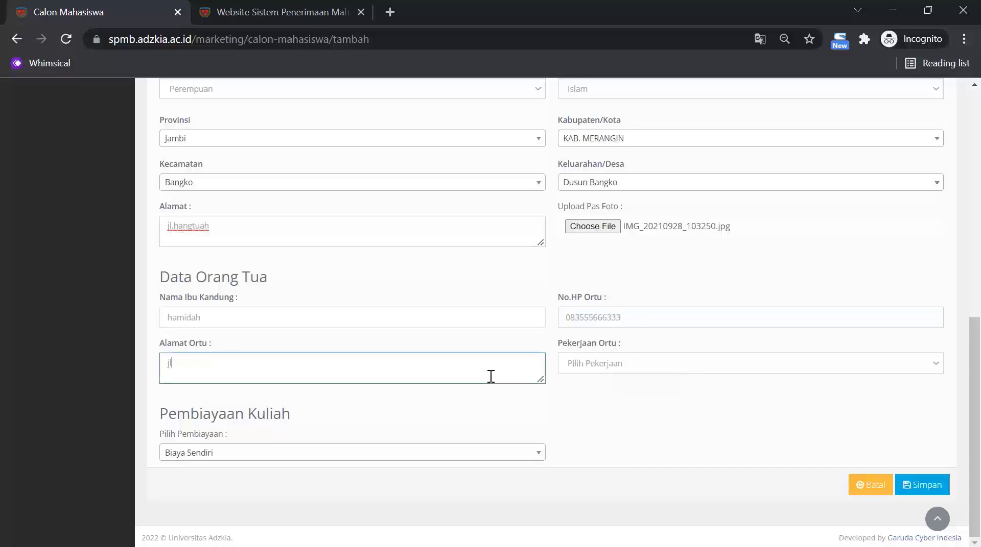
type(". hangtuah")
left_click(669, 362)
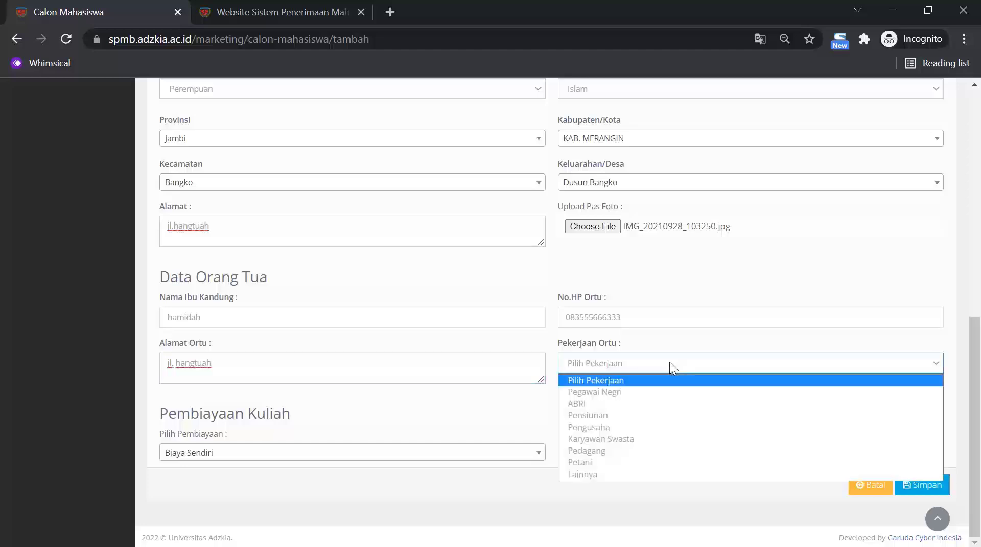
left_click(639, 393)
Try Beasiswa Prestasi funding, revert to Biaya Sendiri, and save the new applicant.
left_click(424, 453)
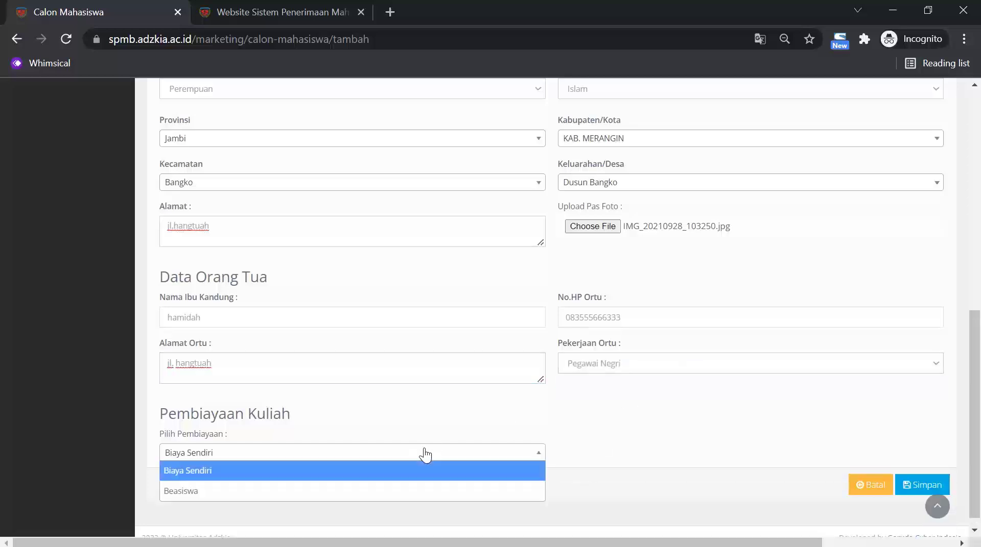
scroll(442, 418, "down", 1)
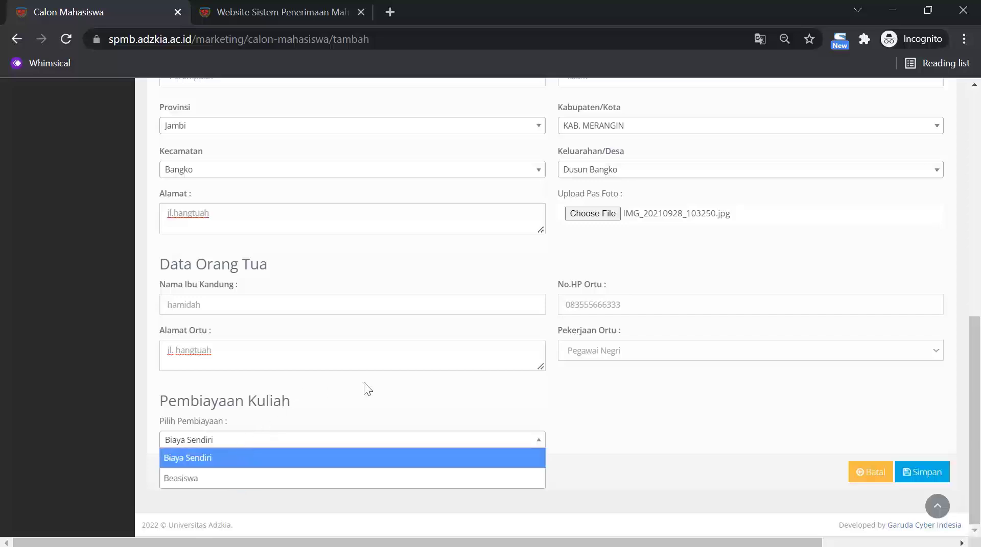
left_click(243, 458)
left_click(243, 461)
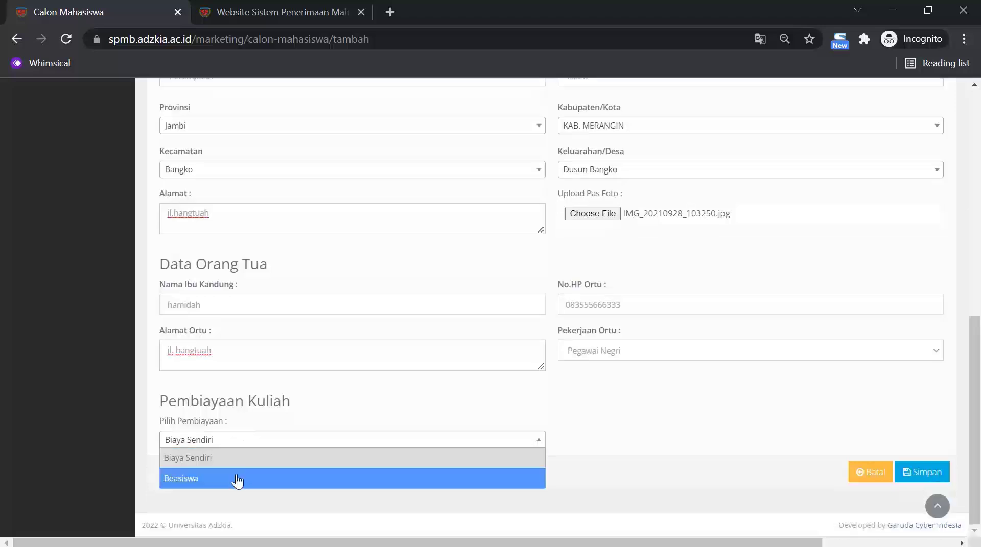
left_click(236, 480)
scroll(329, 439, "down", 1)
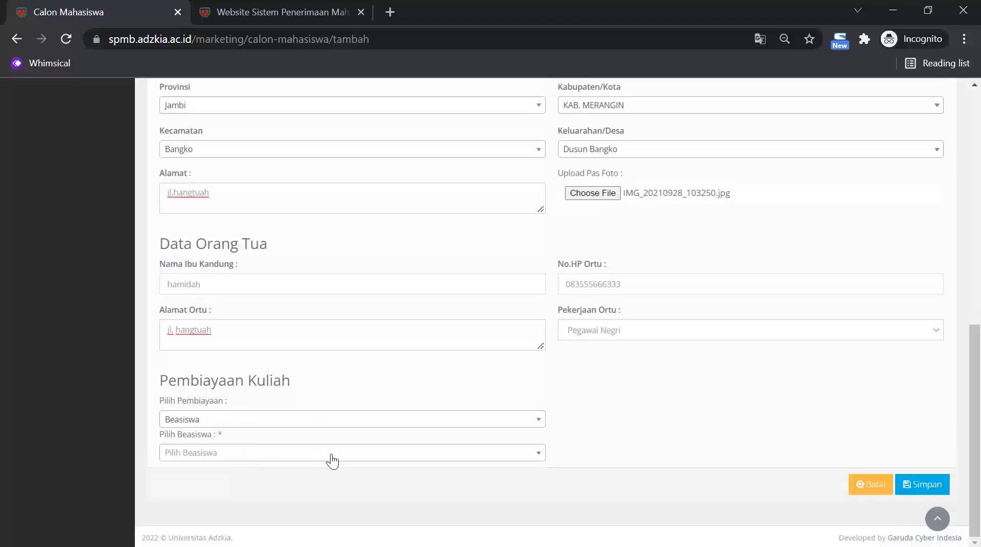
left_click(331, 458)
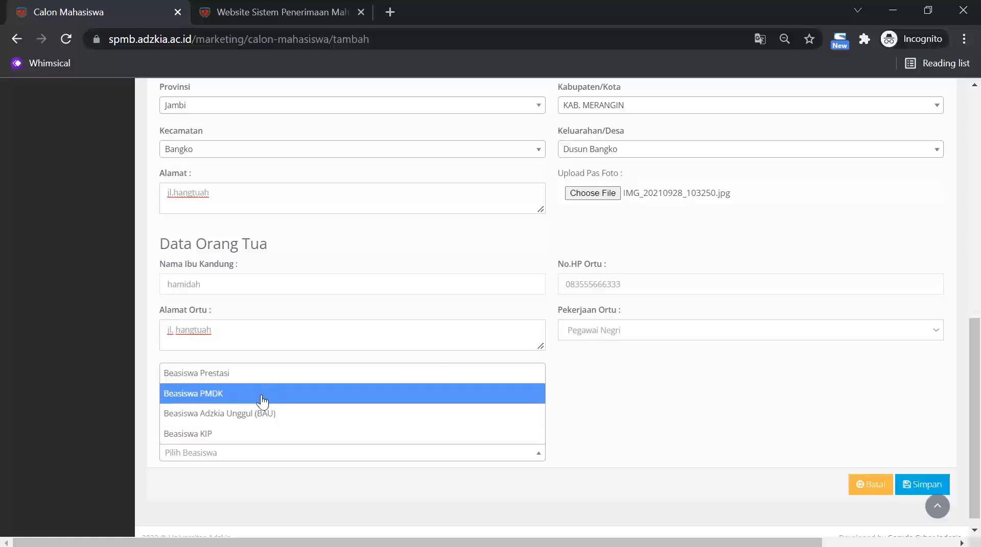
left_click(263, 379)
scroll(301, 462, "down", 1)
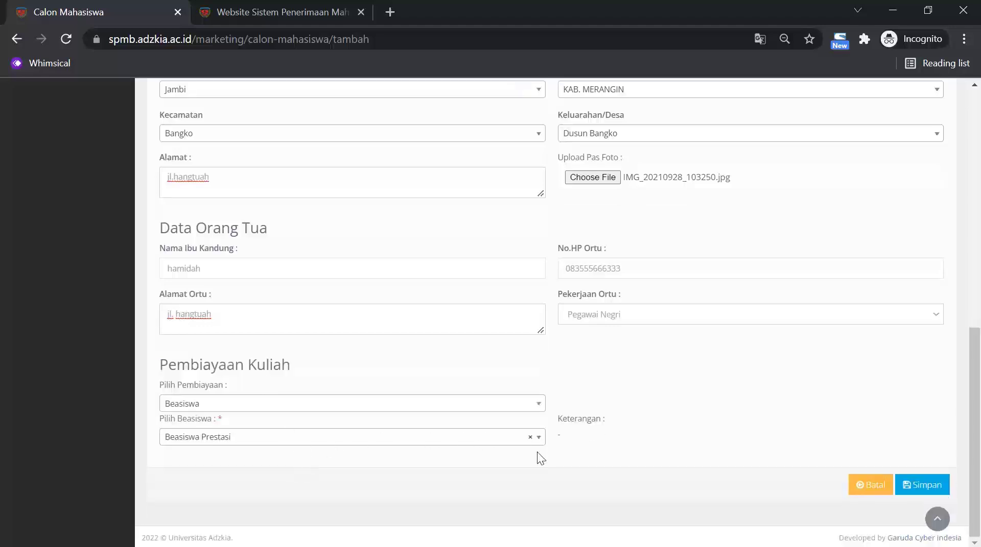
left_click(306, 407)
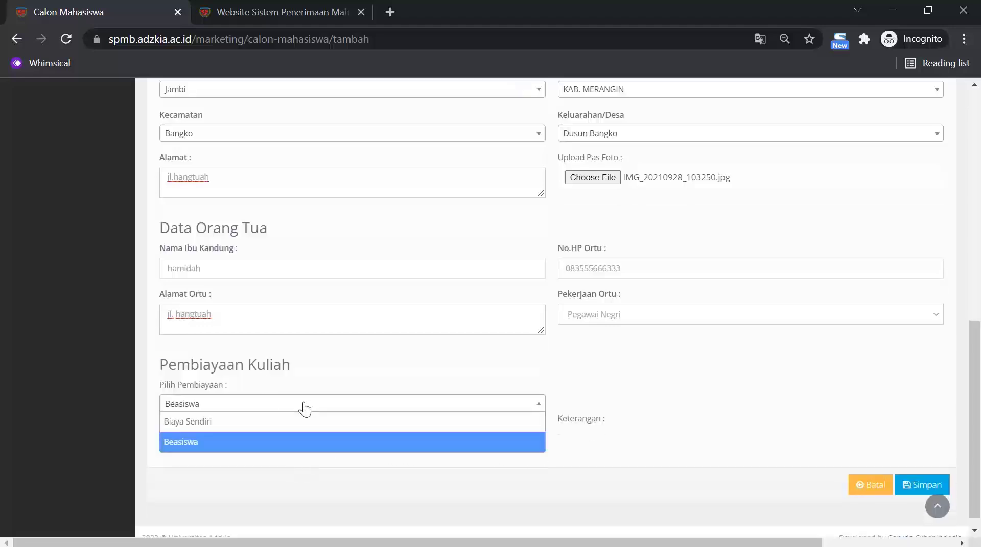
left_click(233, 421)
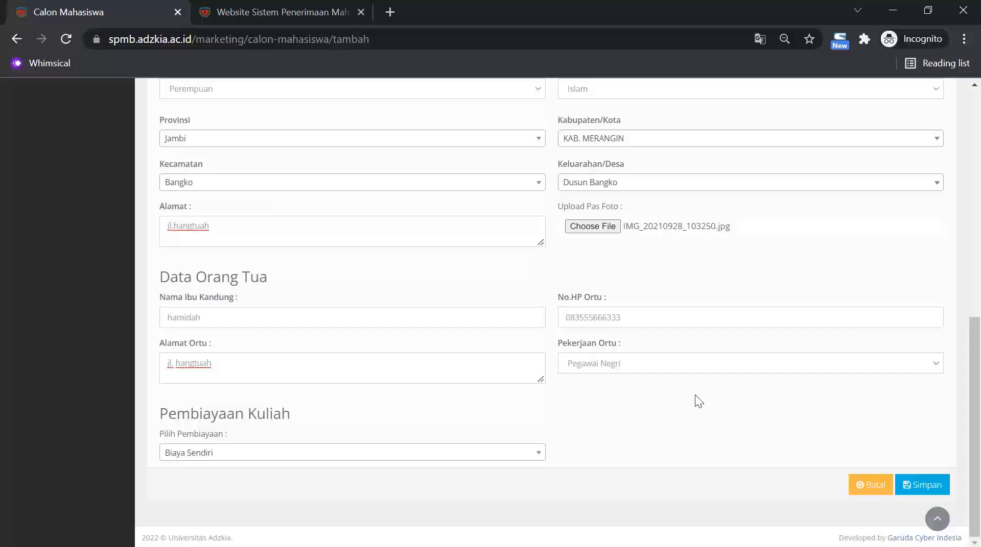
left_click(914, 486)
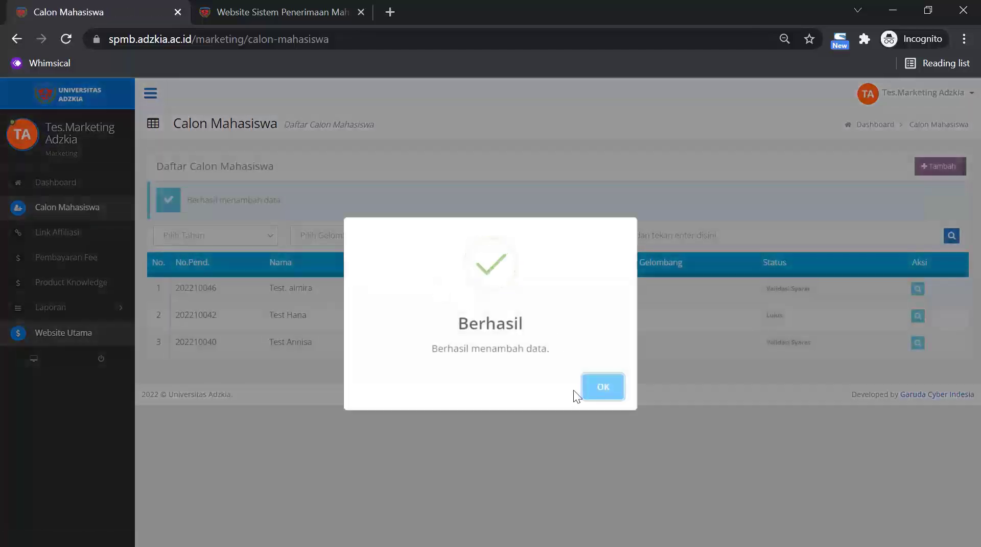
Acknowledge the Berhasil message and look over the status filter options without changing them.
left_click(582, 387)
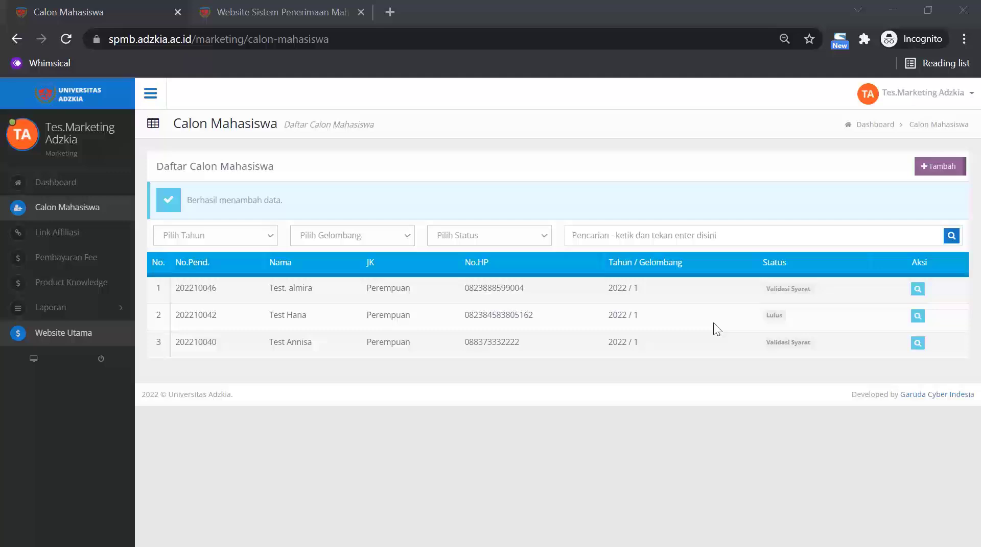
left_click(513, 237)
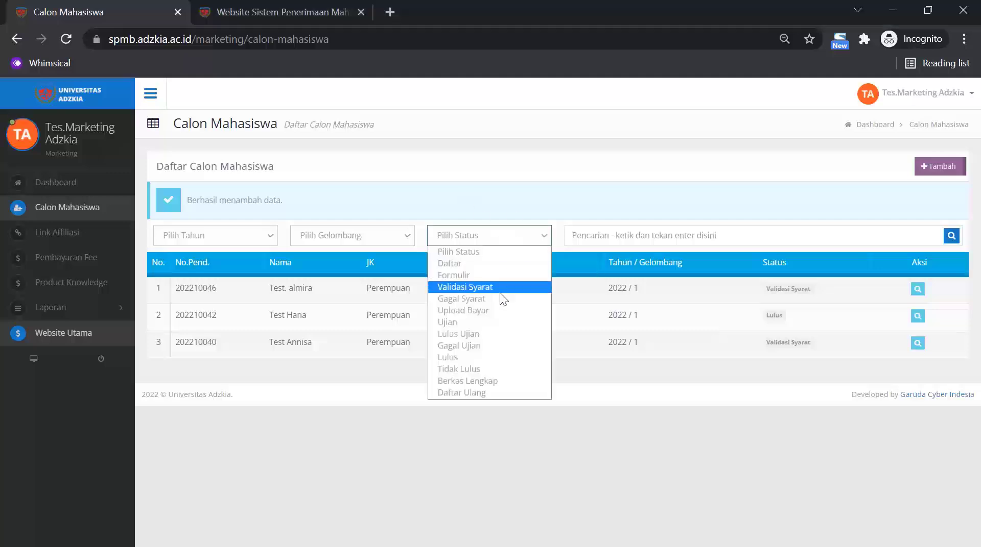
left_click(360, 436)
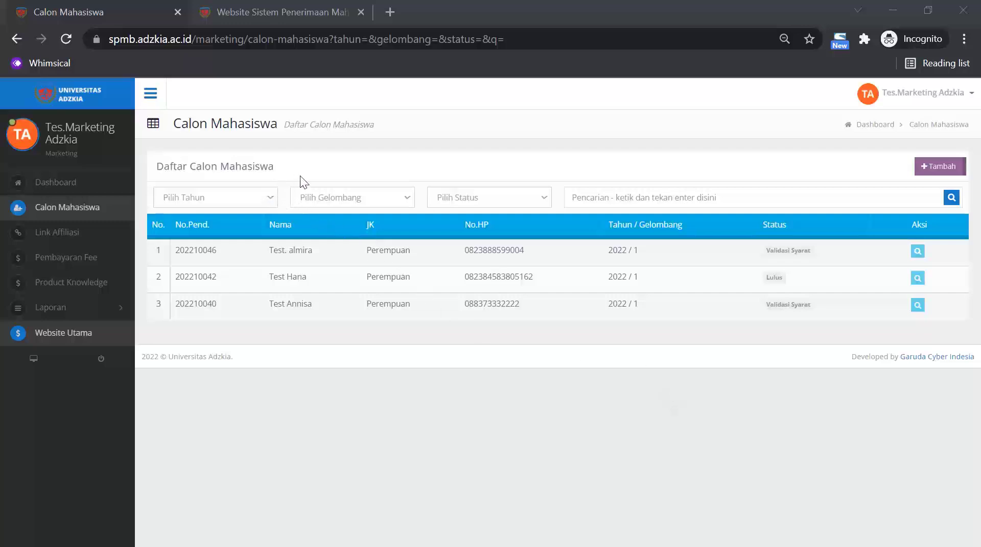
Look through the year, wave and status filter options, then select the first registration number.
left_click(269, 198)
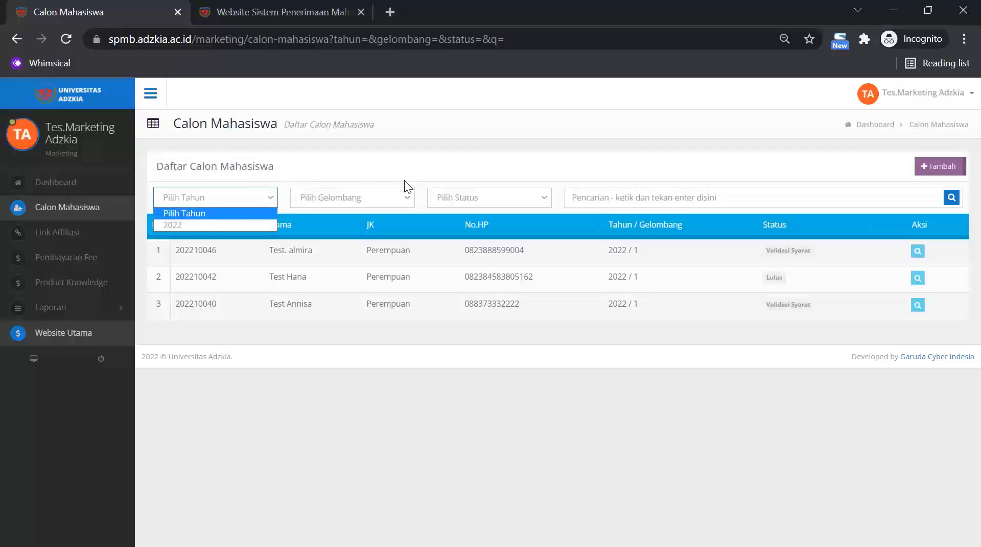
left_click(404, 197)
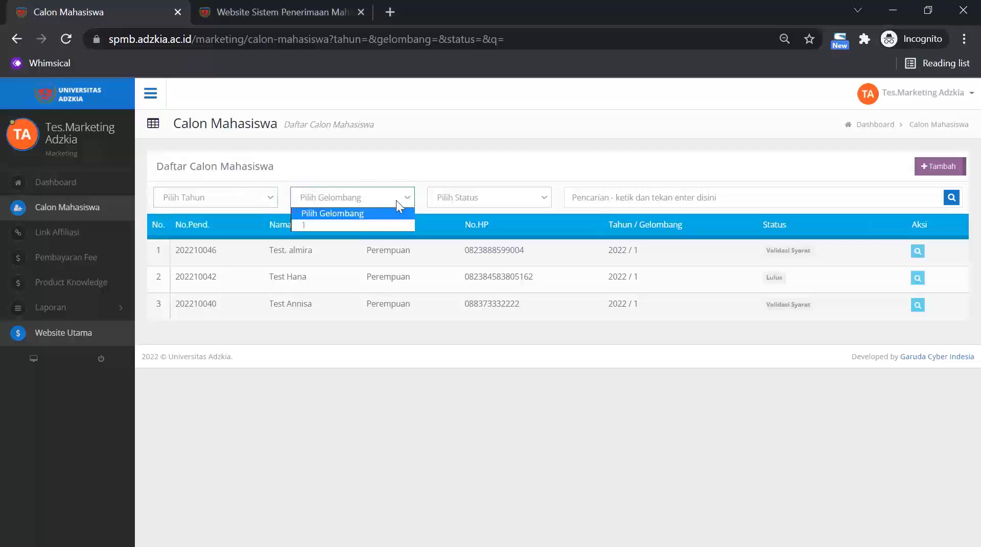
left_click(525, 197)
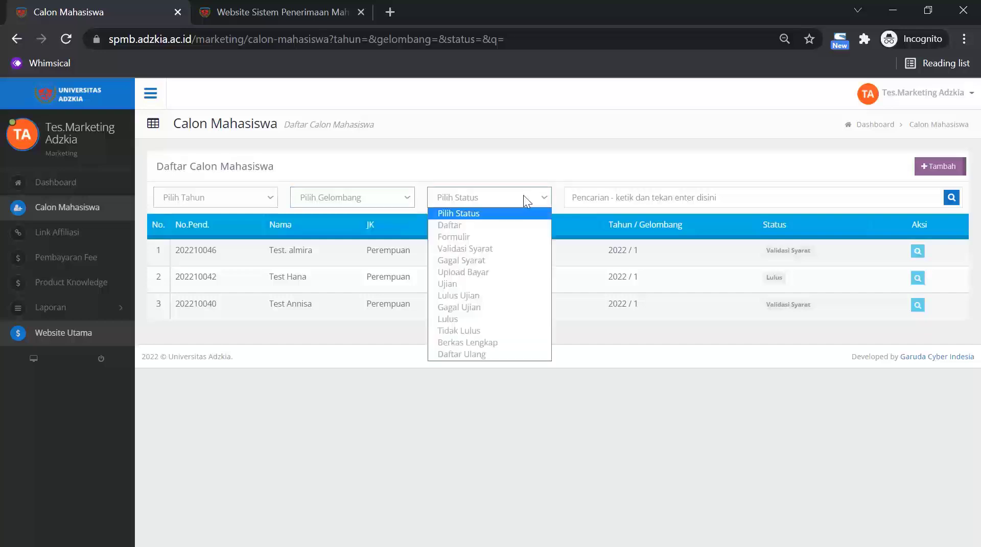
left_click(628, 197)
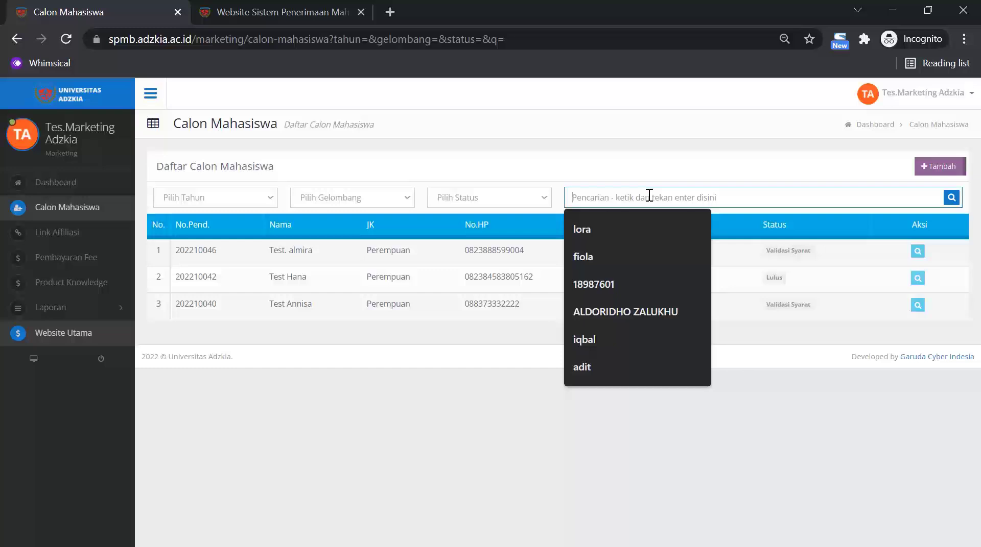
left_click_drag(244, 254, 174, 249)
left_click_drag(320, 254, 278, 258)
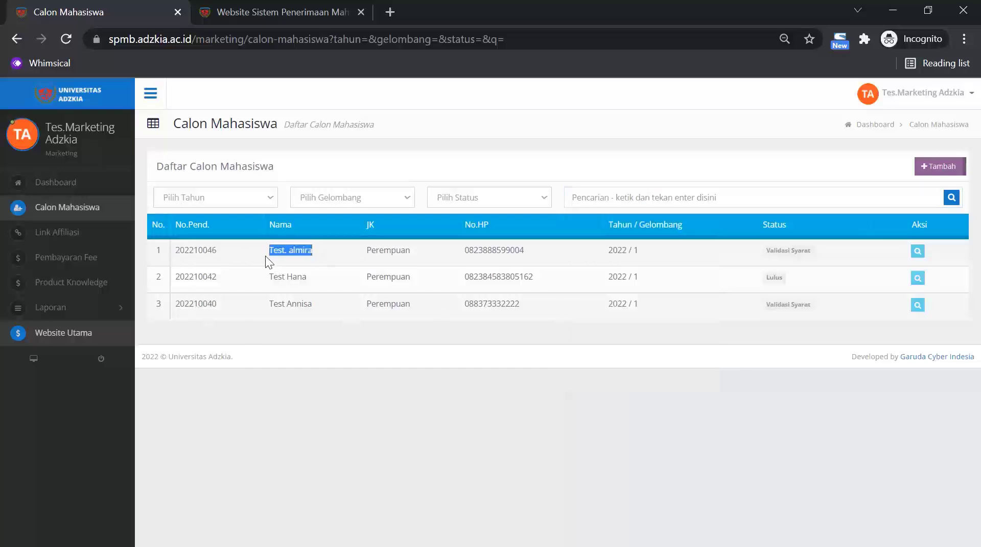
Replace a name search with a Validasi Syarat status filter, then open Link Affiliasi.
left_click(590, 195)
type("hana")
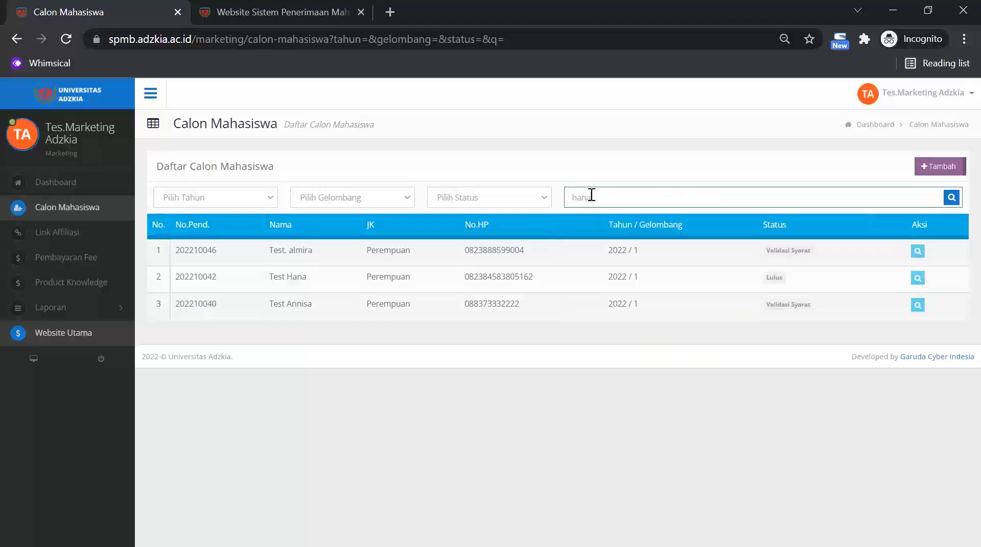
key("Return")
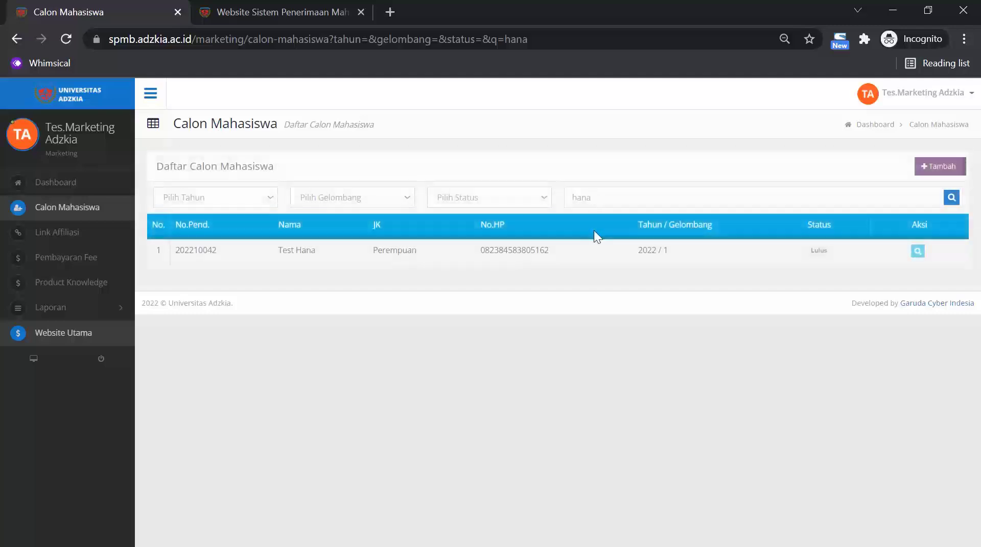
left_click_drag(642, 197, 563, 197)
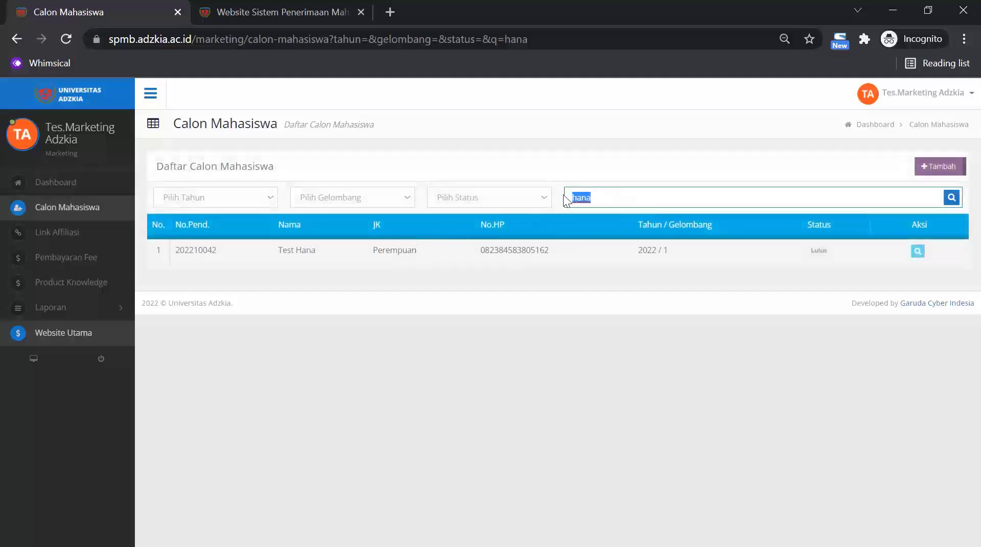
key("BackSpace")
left_click(460, 197)
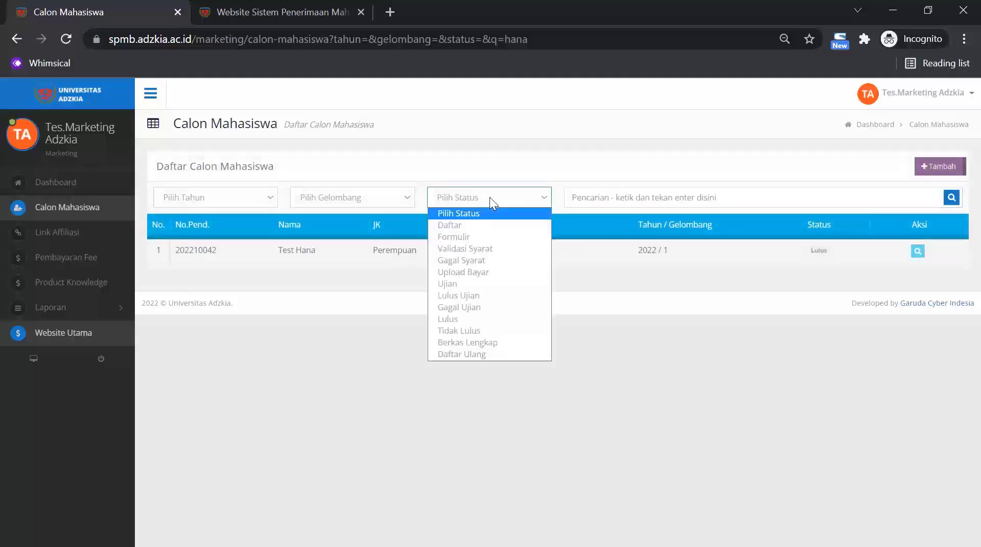
left_click(468, 248)
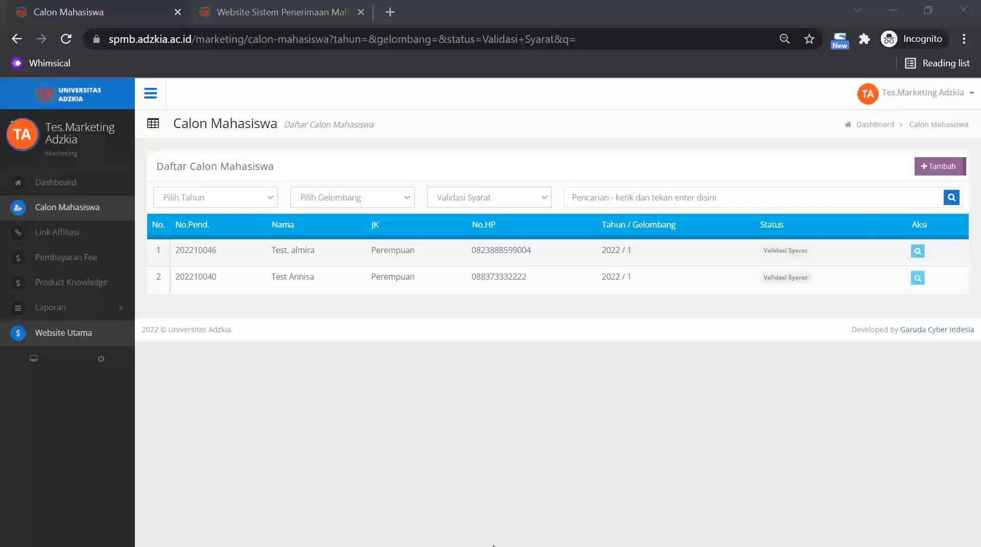
left_click(63, 235)
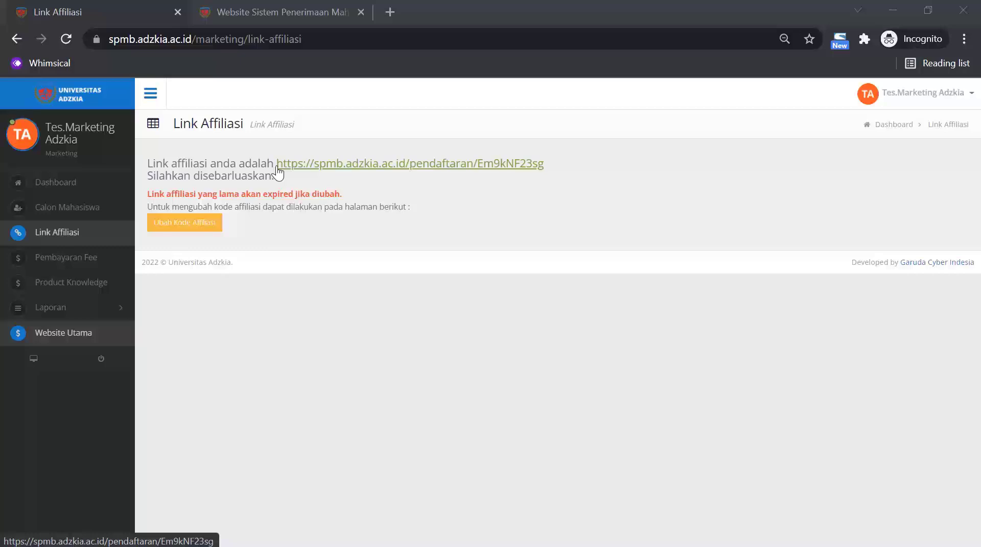
Copy the full affiliate registration link.
left_click_drag(544, 165, 276, 165)
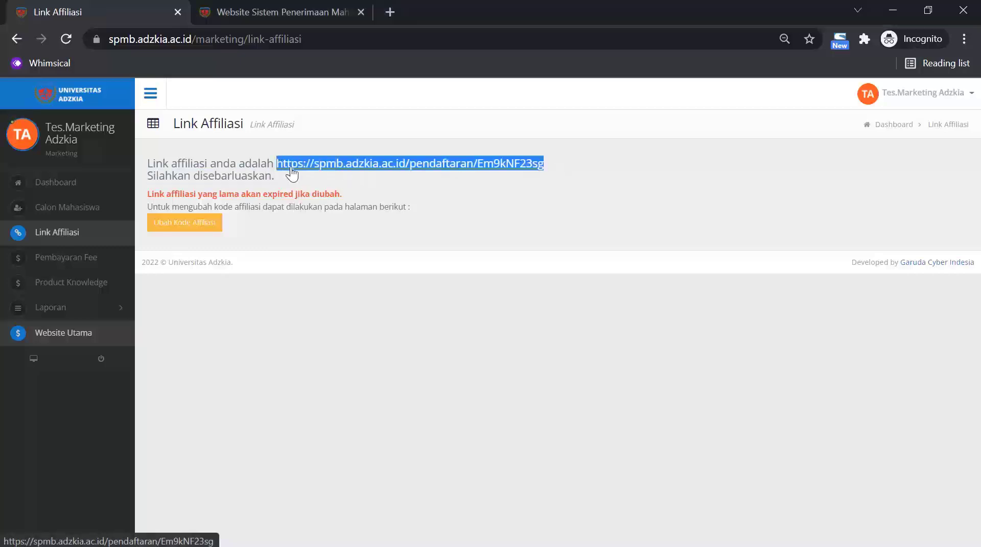
right_click(297, 167)
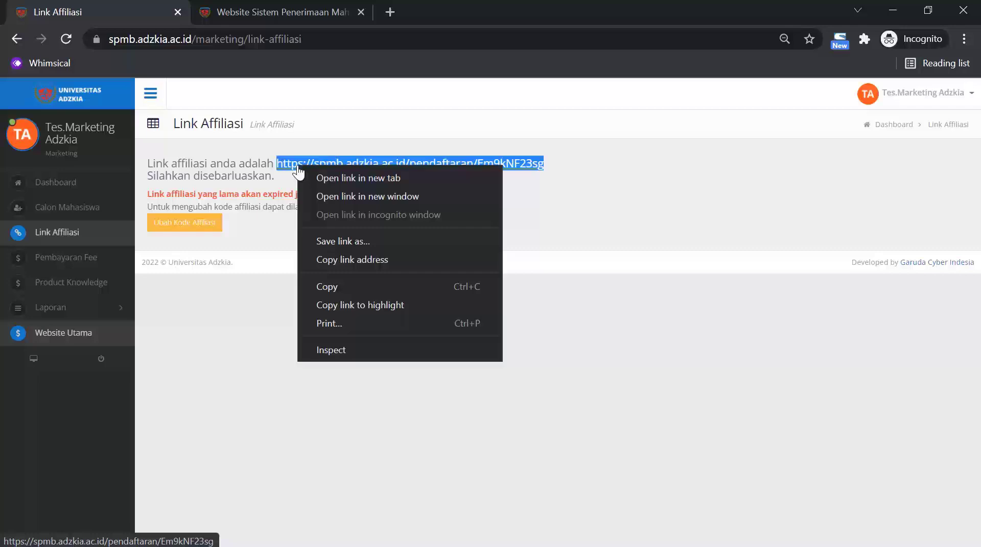
left_click(336, 288)
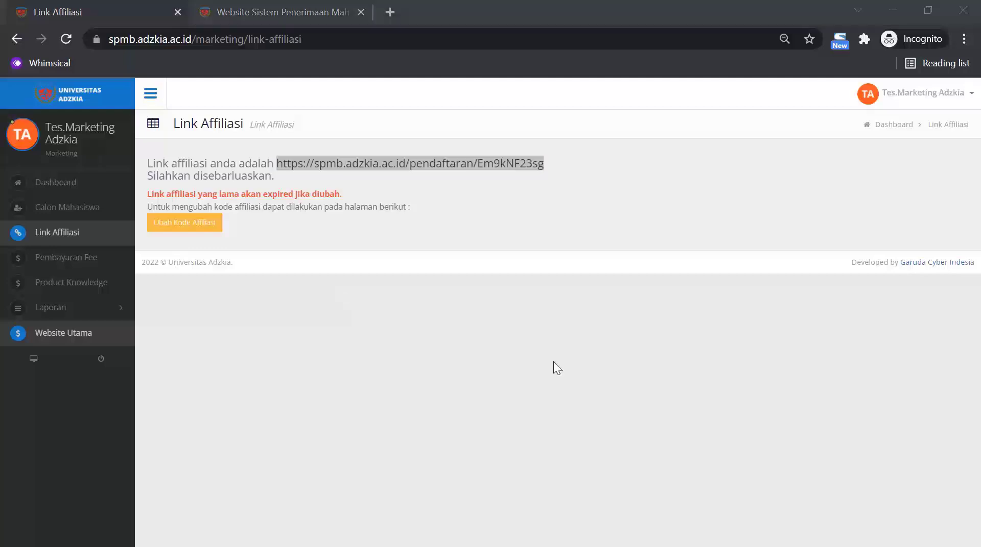
Highlight the affiliate code at the link's end, then go to Ubah Kode Affiliasi.
left_click(545, 158)
left_click_drag(553, 160, 478, 163)
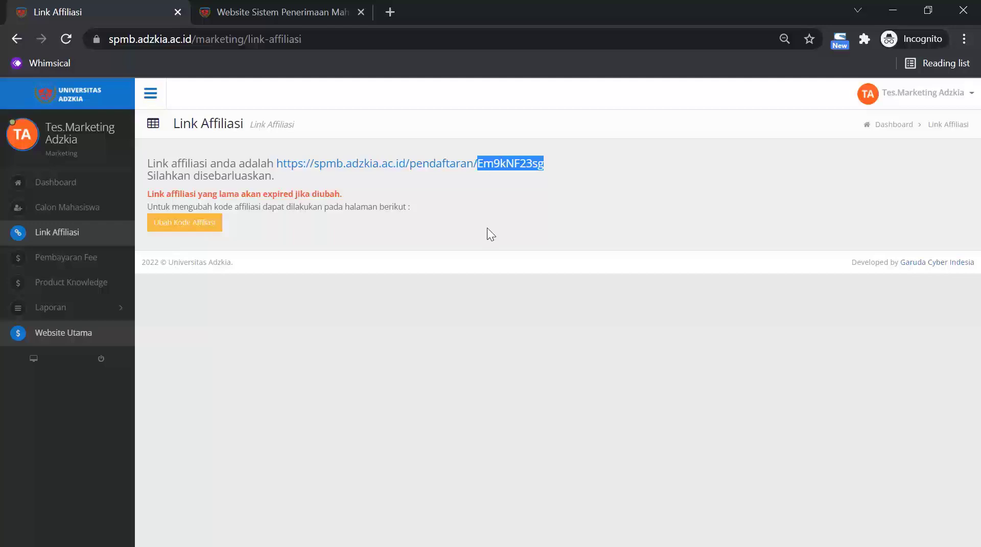
left_click(286, 251)
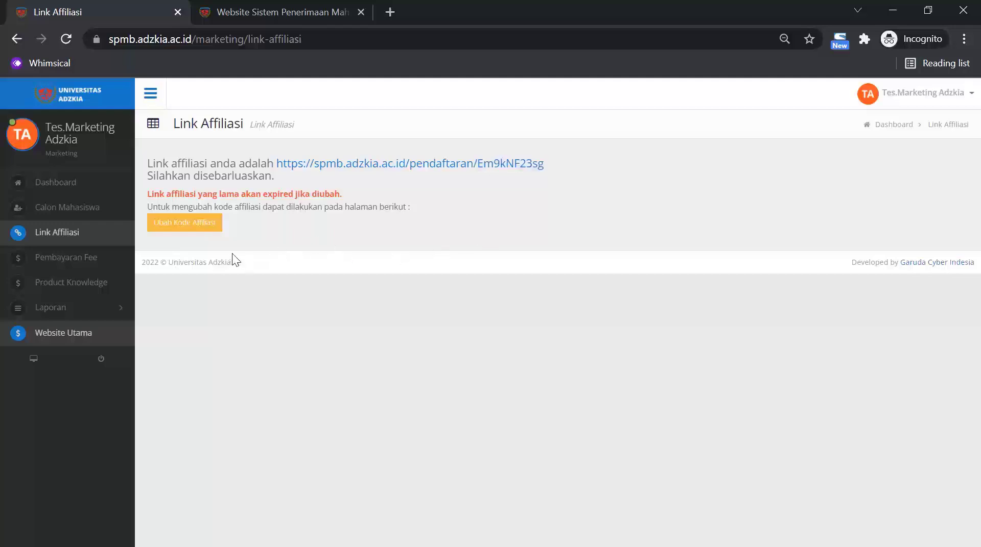
left_click(181, 224)
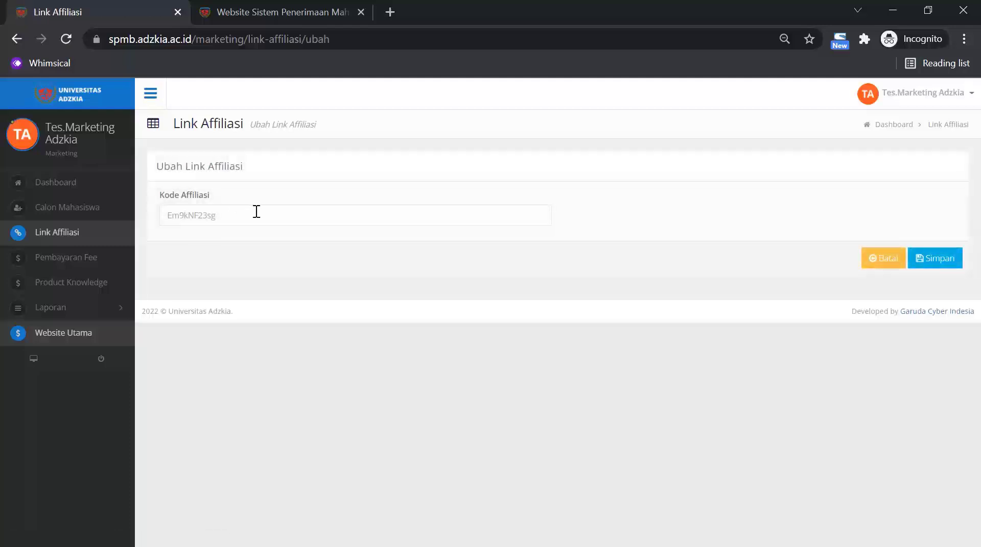
left_click(242, 215)
left_click_drag(242, 215, 164, 217)
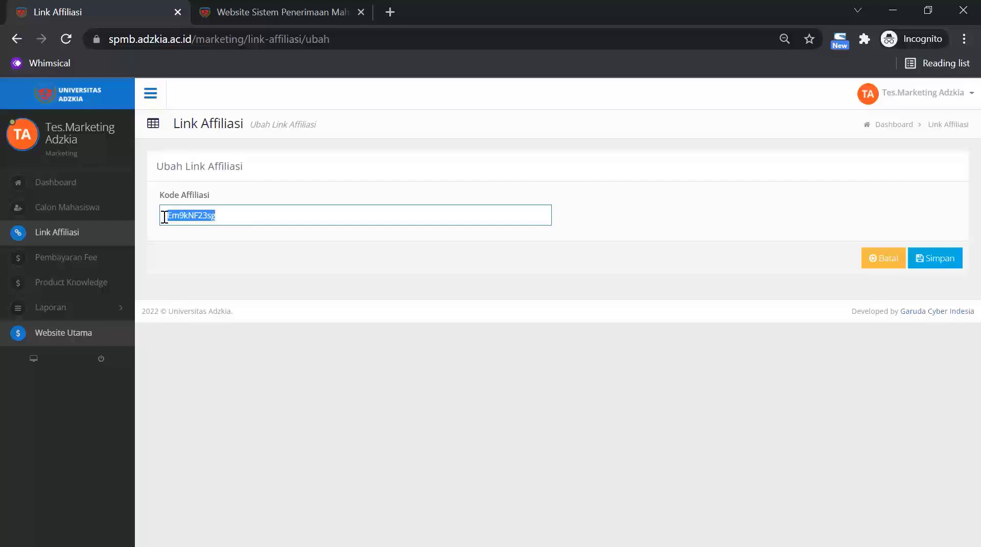
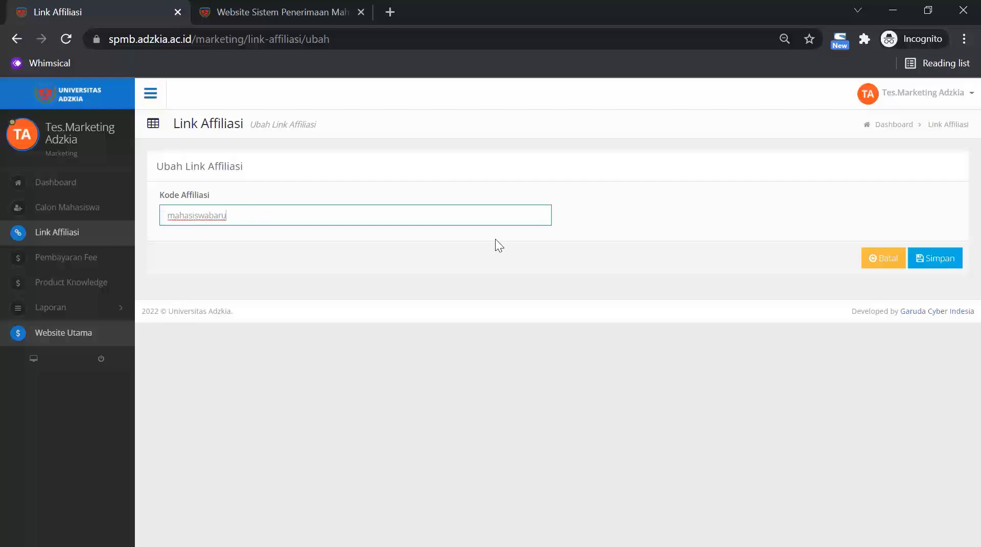
left_click(941, 258)
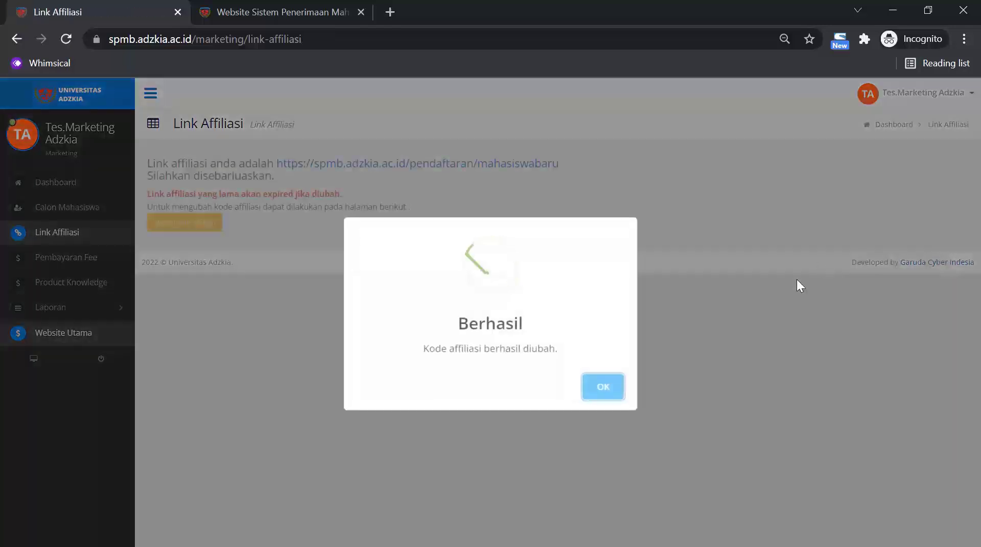
left_click(618, 385)
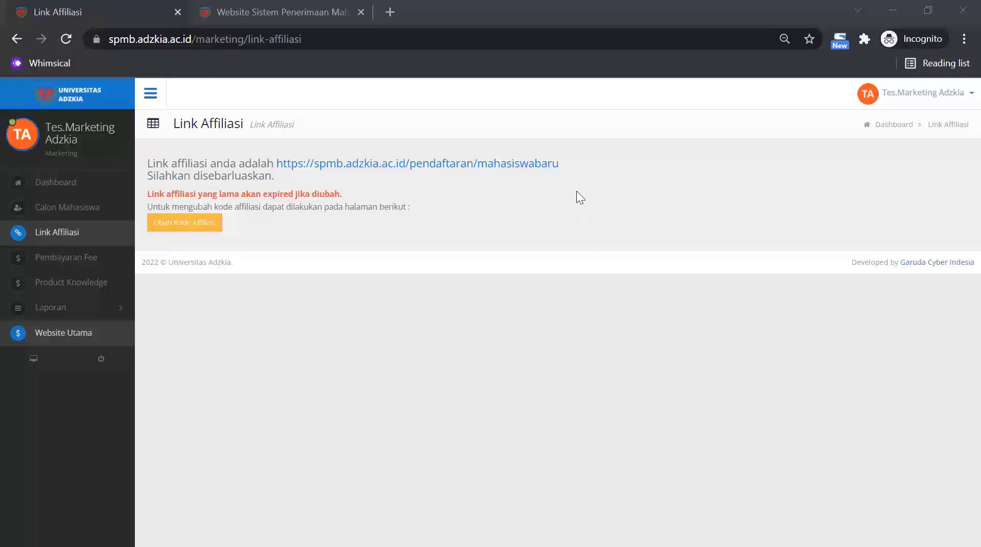
left_click_drag(591, 164, 279, 168)
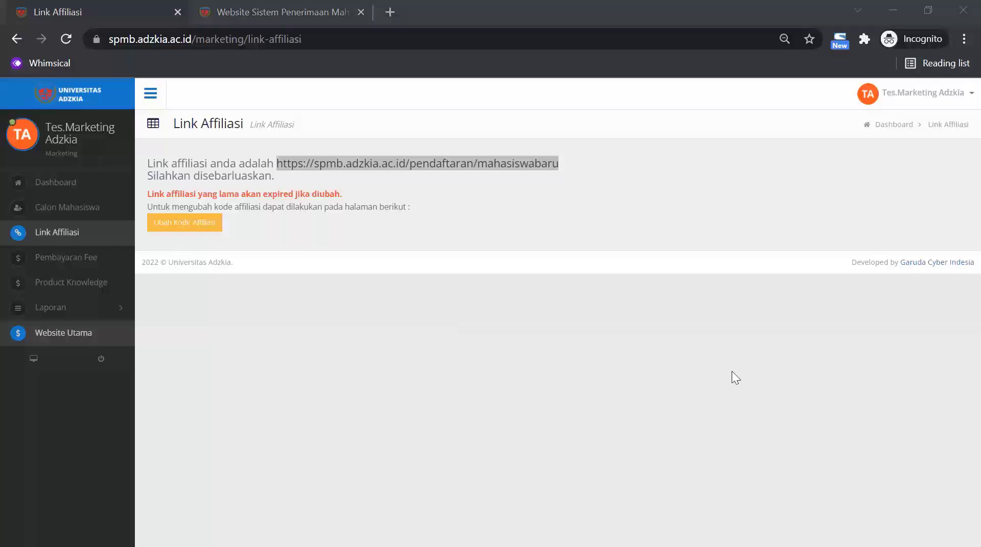
left_click(90, 257)
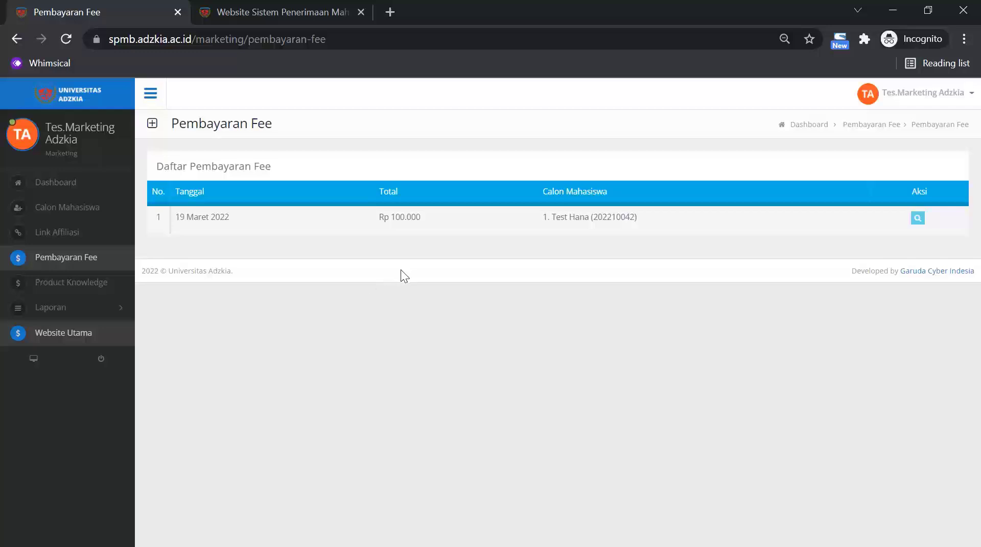
Review the Rp 100.000 fee payment details, then open the Brosur Pendaftaran file from Product Knowledge.
left_click(918, 218)
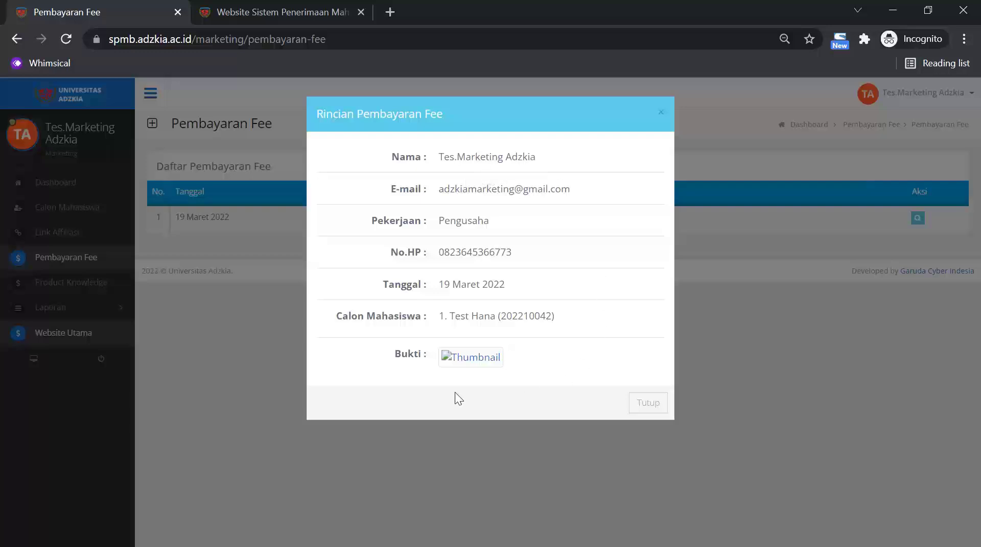
left_click(648, 402)
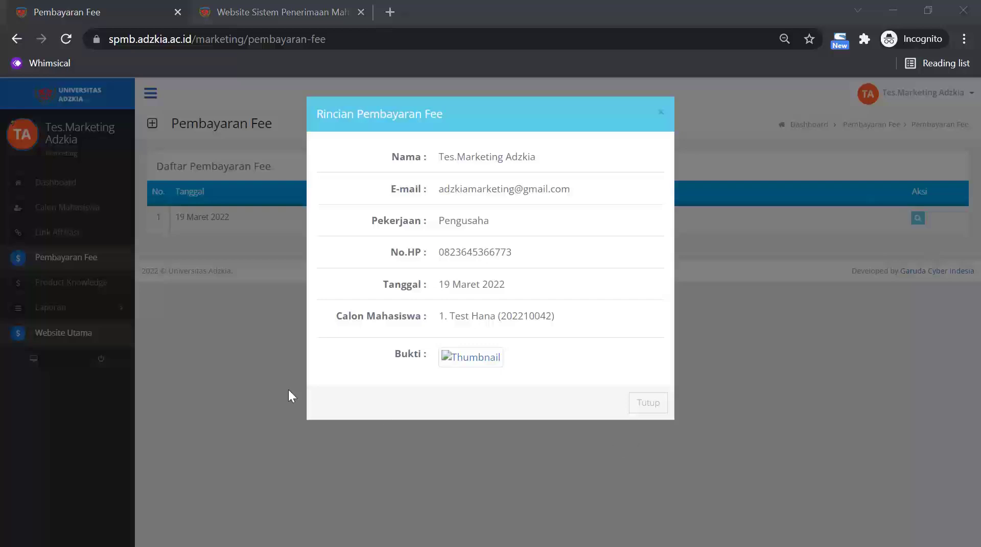
left_click(188, 349)
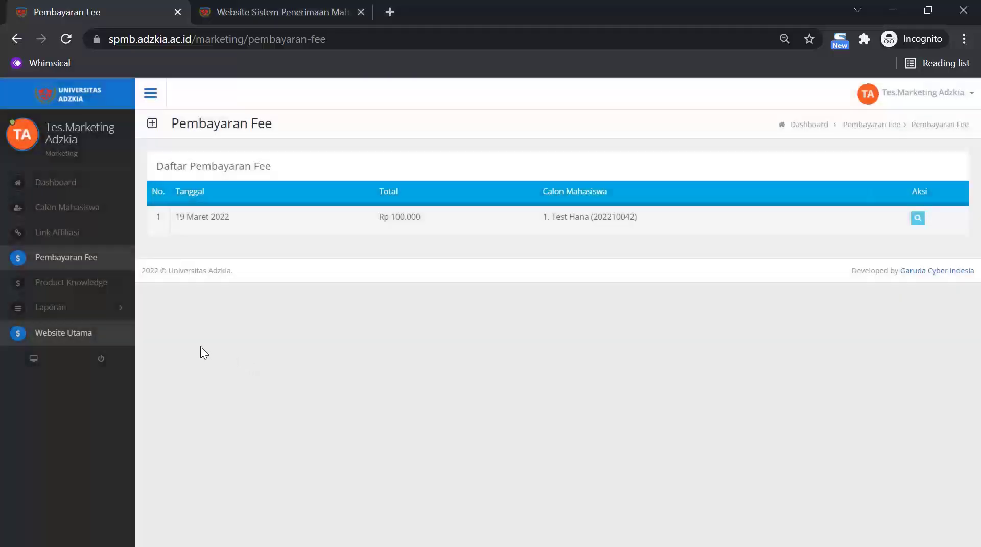
left_click(82, 295)
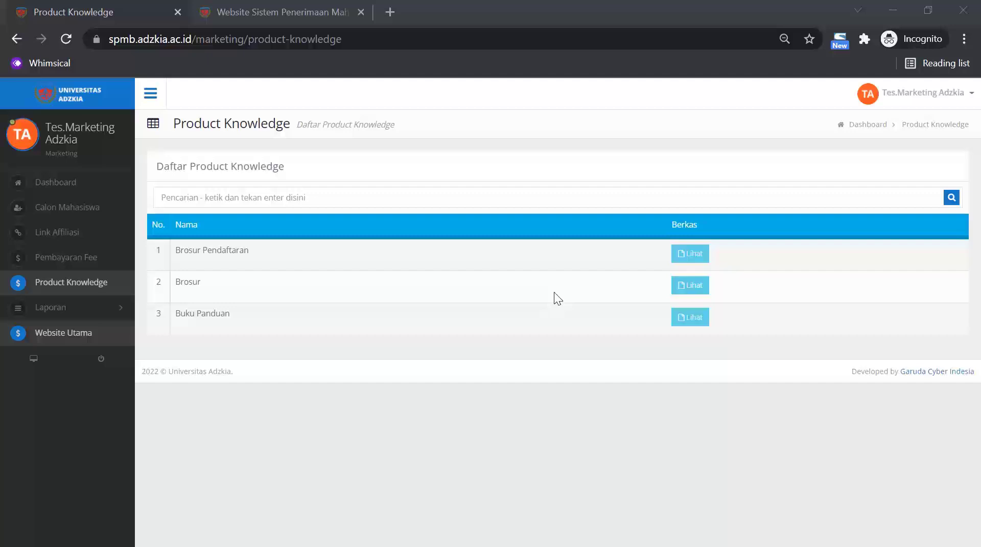
left_click(693, 258)
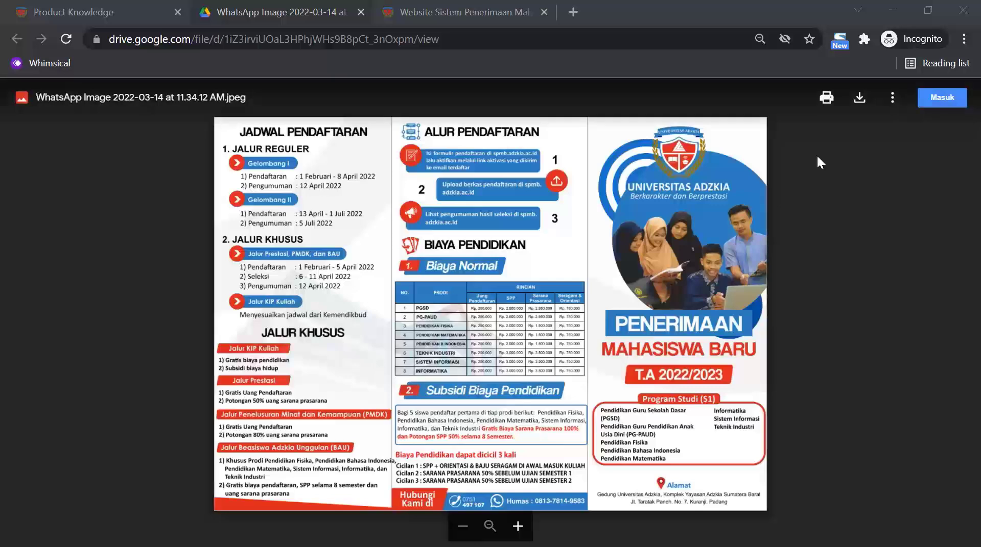
Download the admissions brochure image and return to the Product Knowledge tab.
left_click(860, 104)
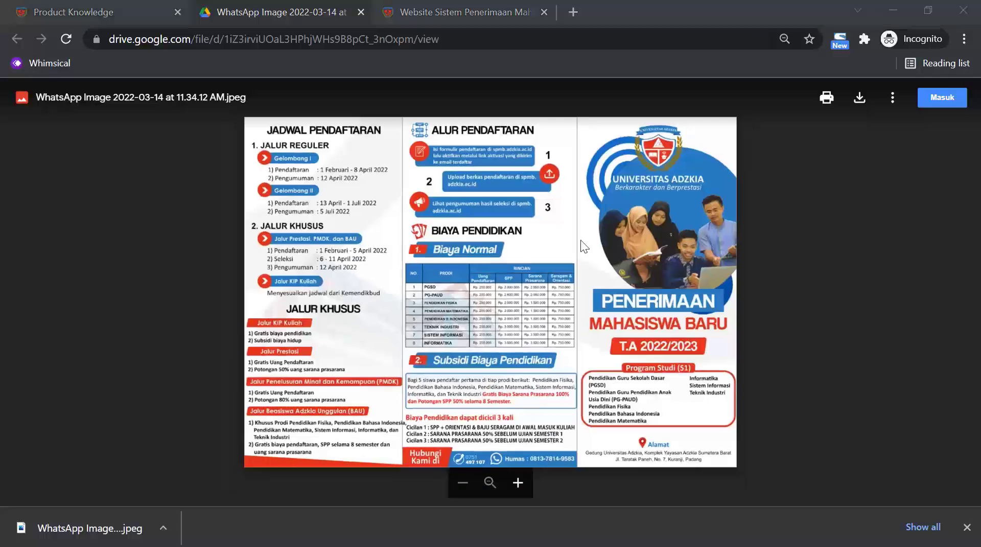
left_click(61, 10)
Print the Pembayaran Fee report PDF for Tahun 2022, Gelombang 1.
left_click(94, 313)
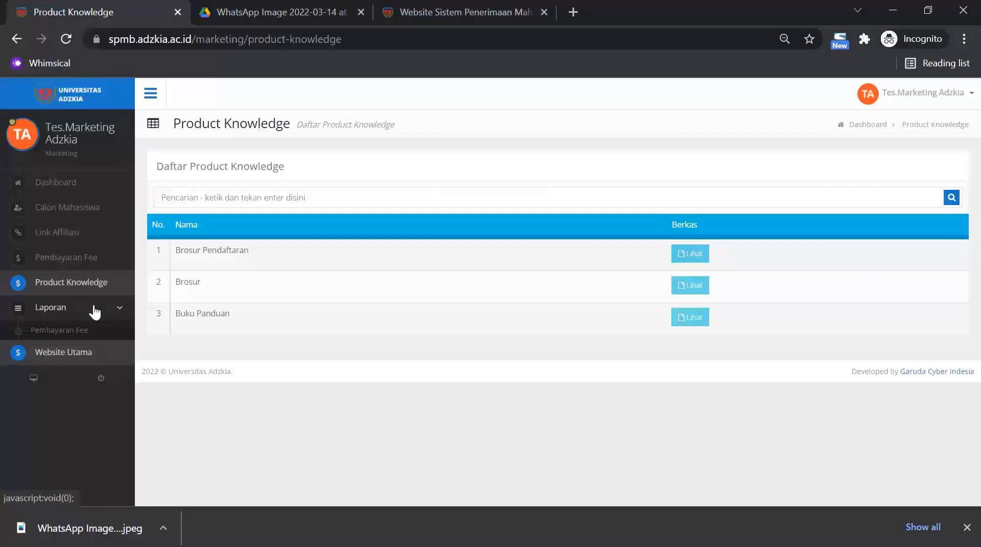
left_click(85, 333)
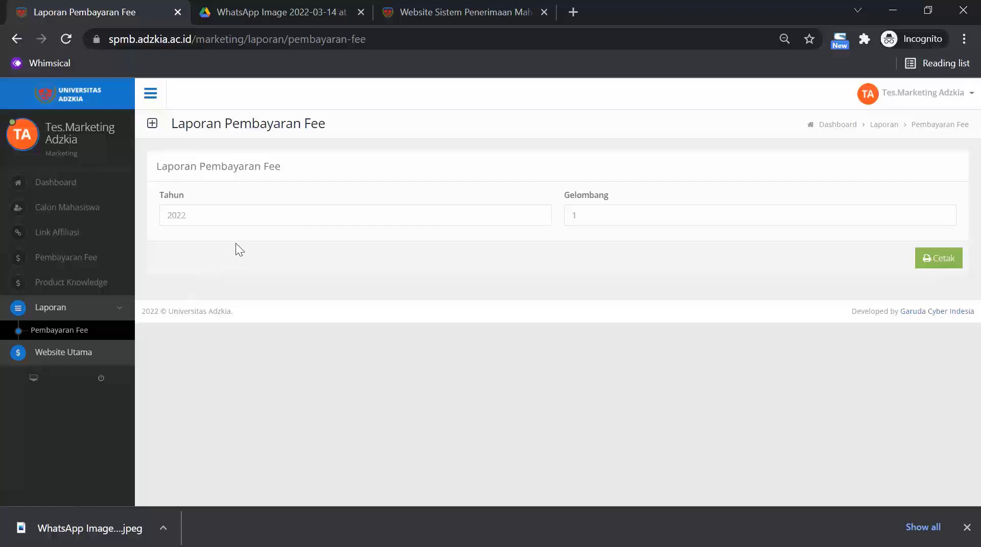
left_click(279, 215)
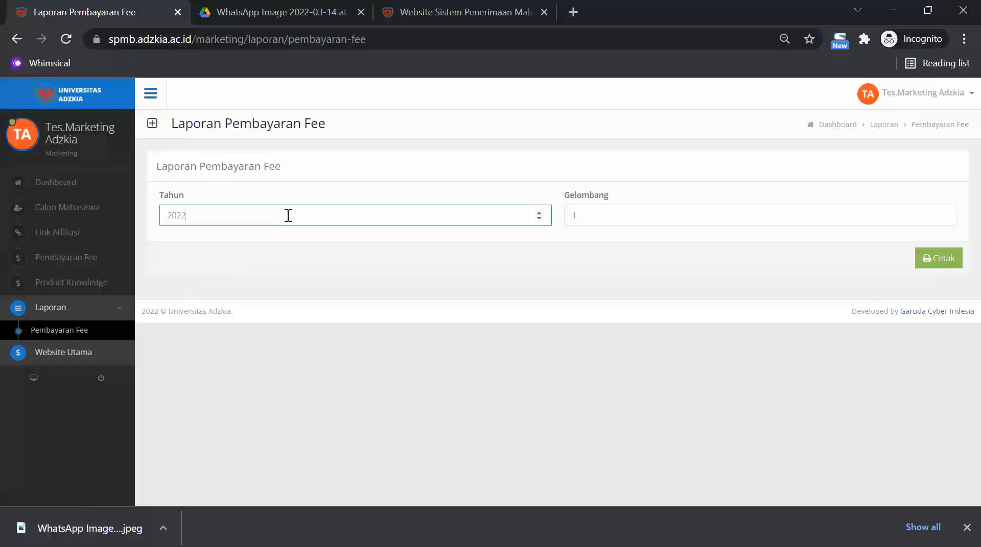
left_click(589, 216)
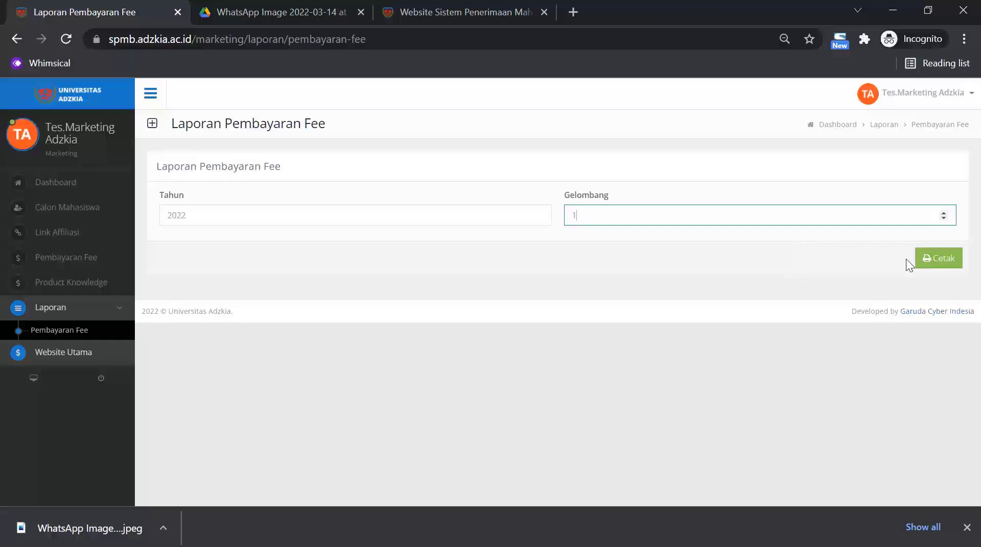
left_click(930, 263)
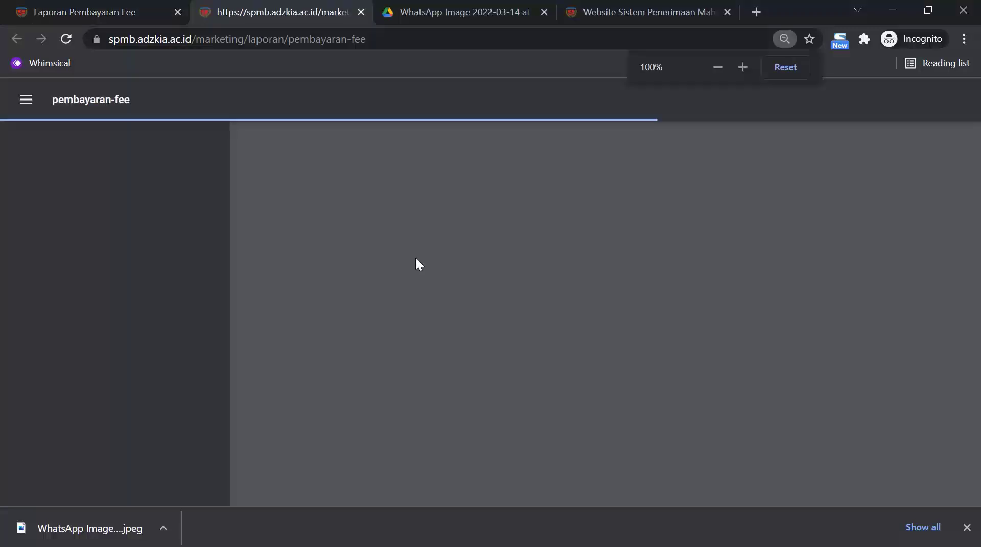
Look over the generated report, then open the Website Utama university homepage.
scroll(569, 299, "down", 5)
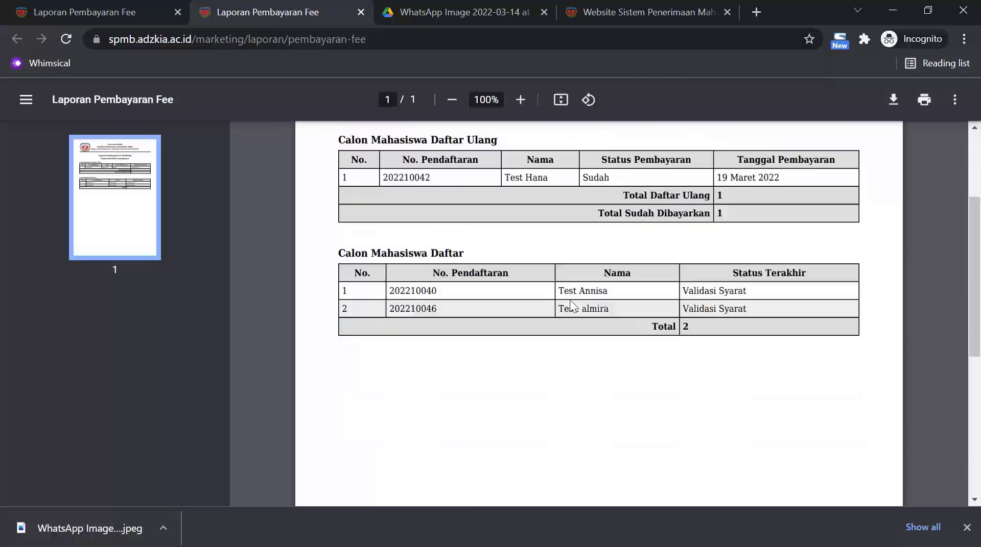
scroll(568, 299, "up", 5)
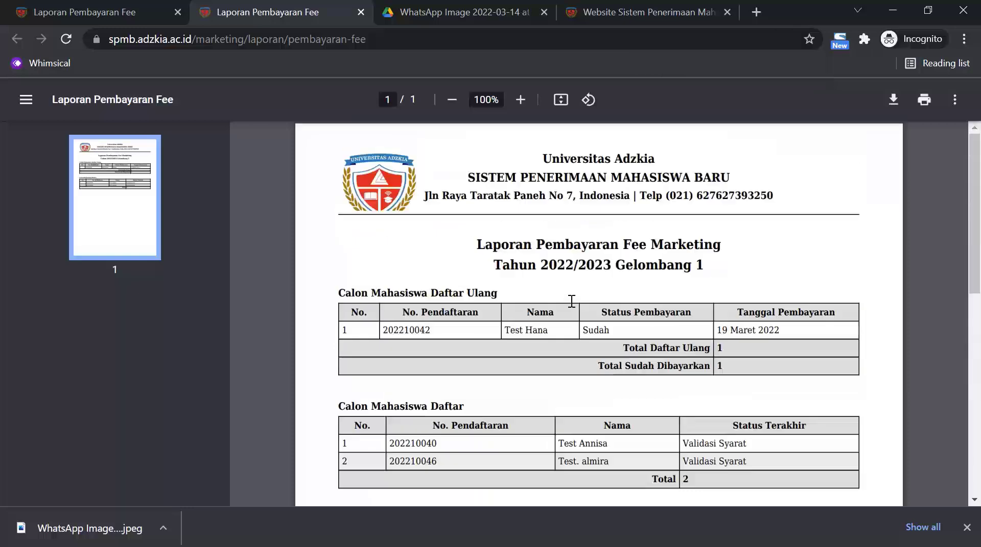
left_click(112, 13)
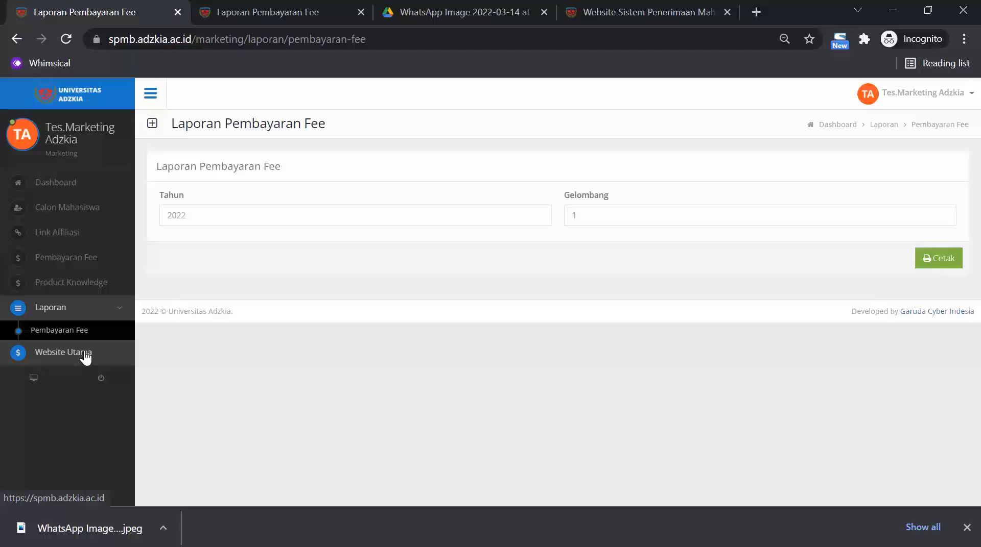
left_click(85, 356)
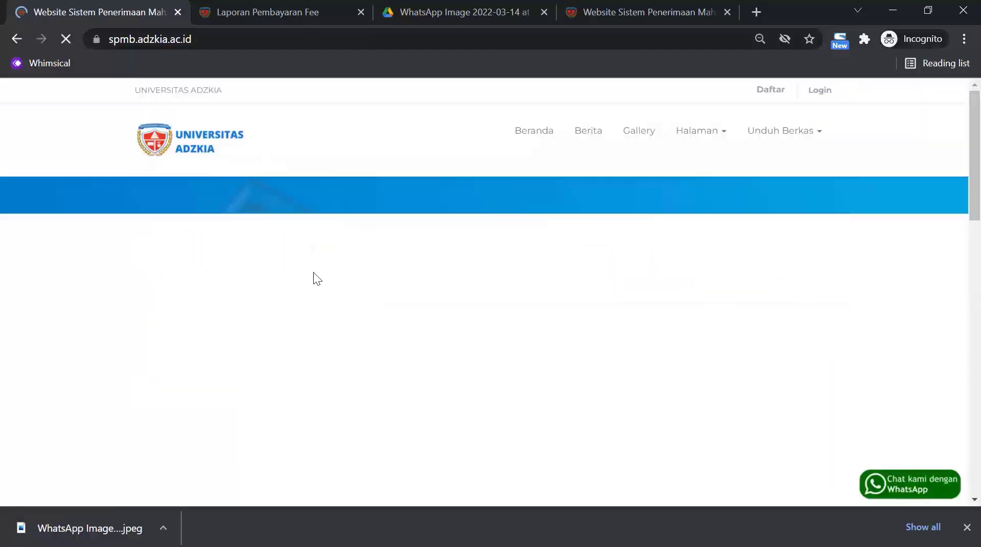